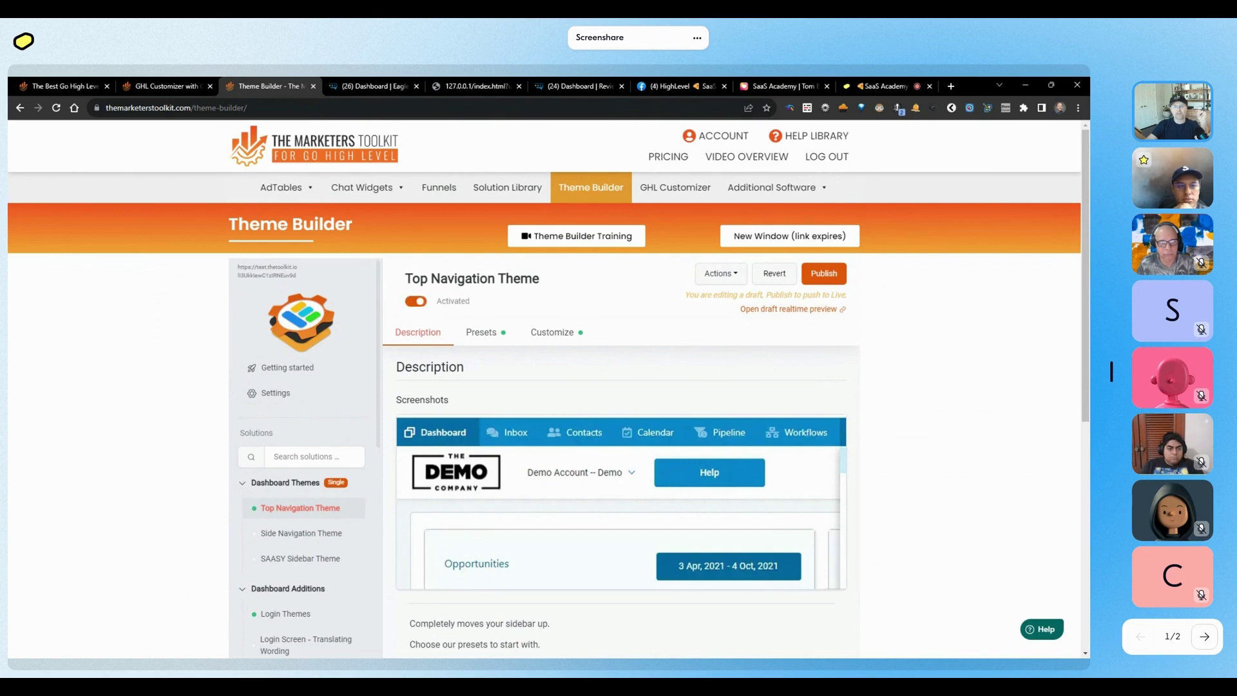
Step: Switch to the preview dashboard and examine the submenus of its top navigation bar
click(374, 85)
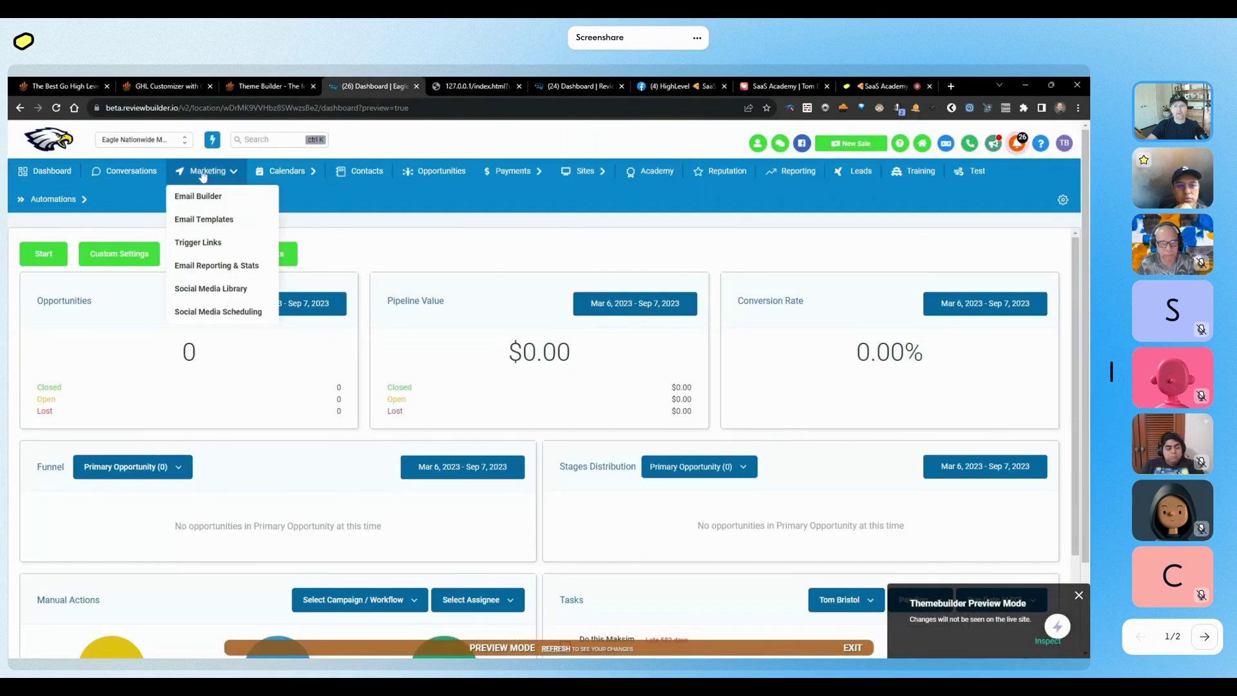
mouse_move(513, 171)
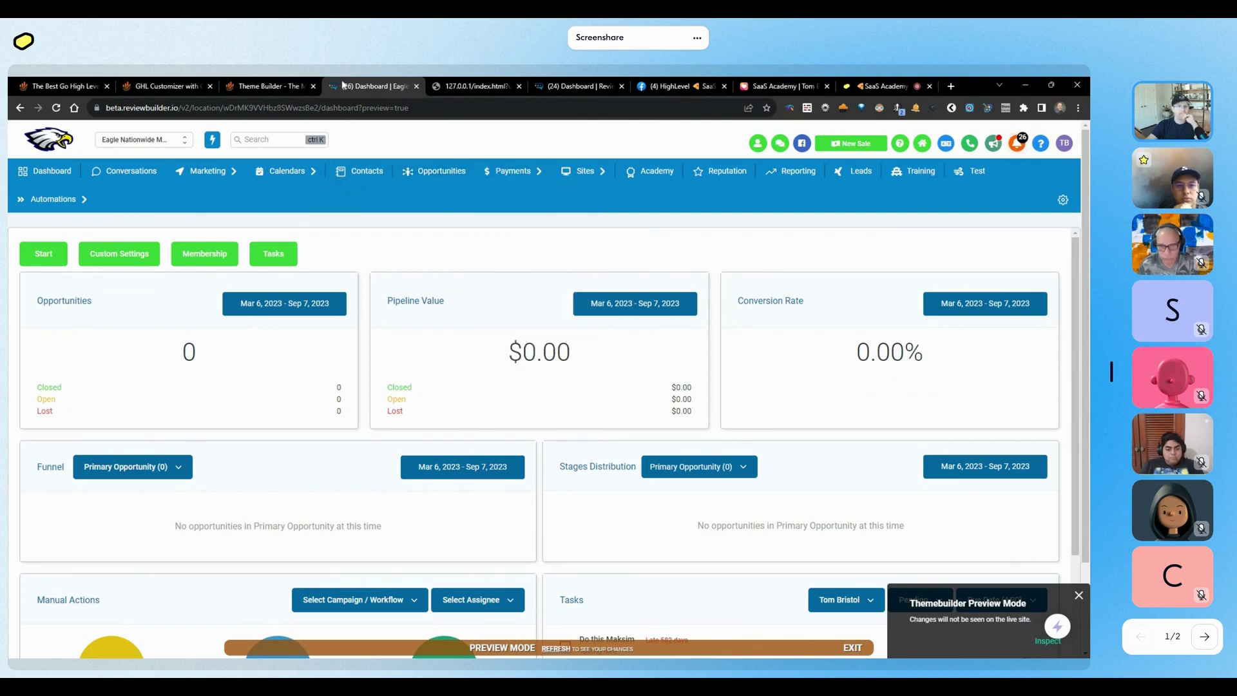
Step: Return to the Theme Builder and activate the SAASY Sidebar Theme
click(302, 85)
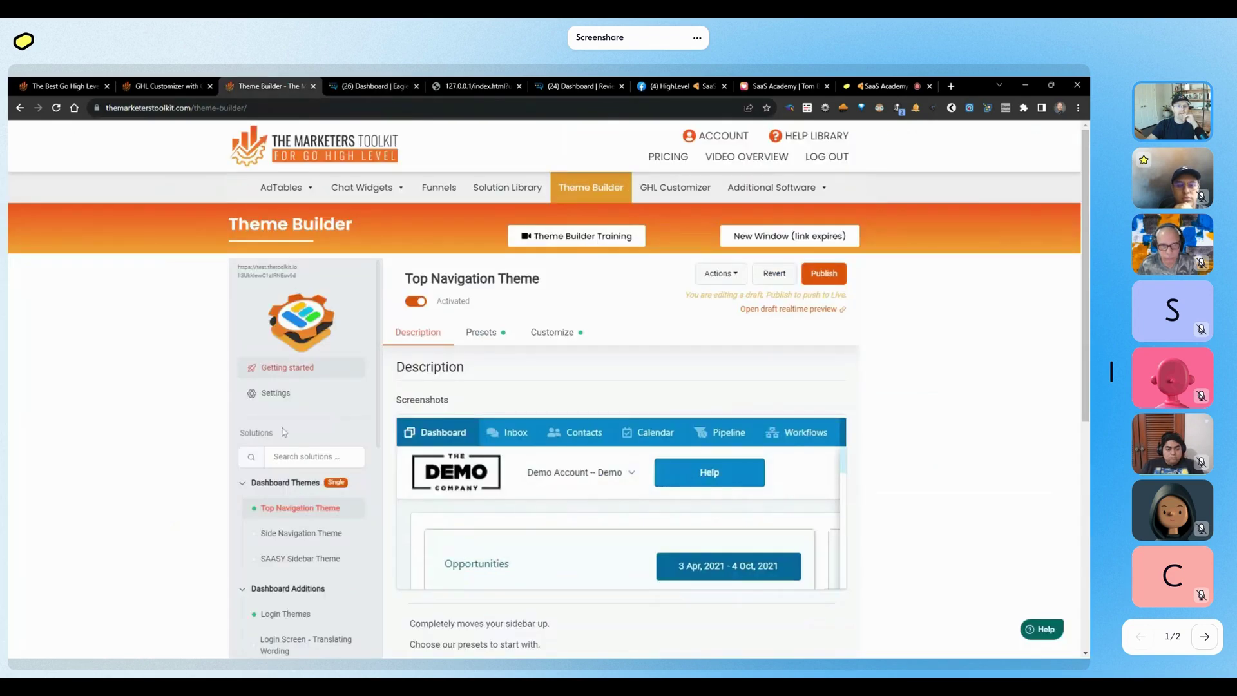
click(290, 558)
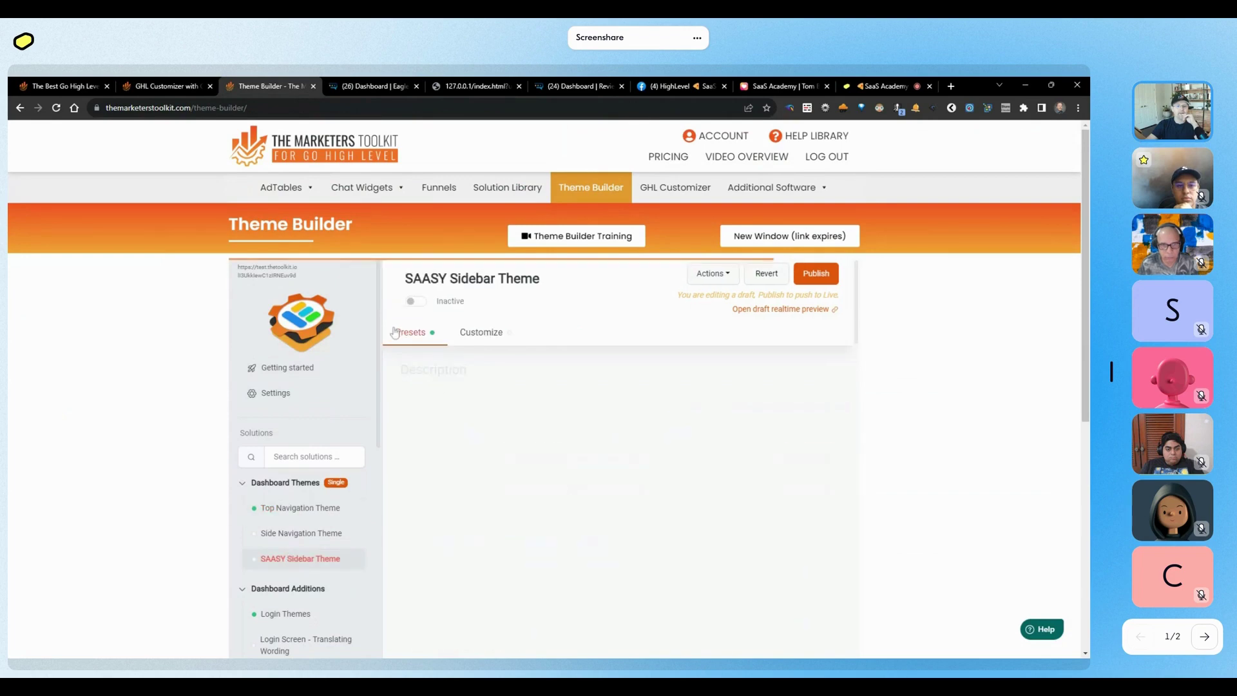
click(416, 300)
Step: Examine the presets and customization options of the Login Themes solution
scroll(303, 451, down, 3)
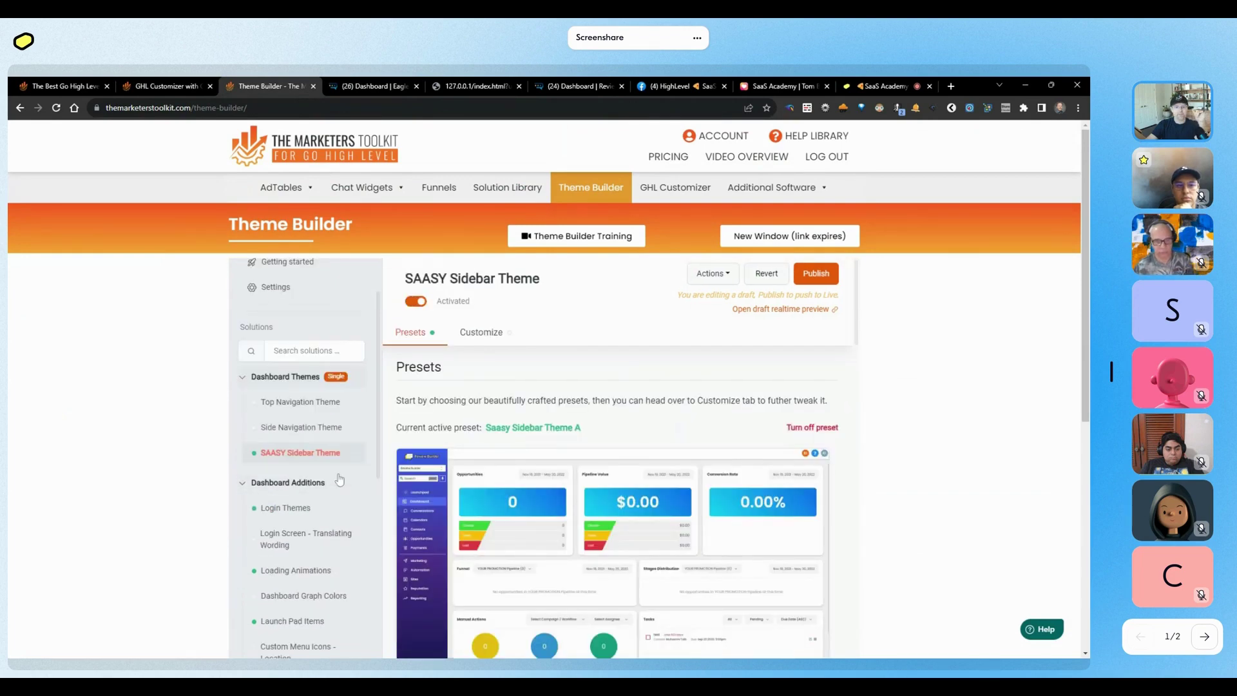
click(325, 502)
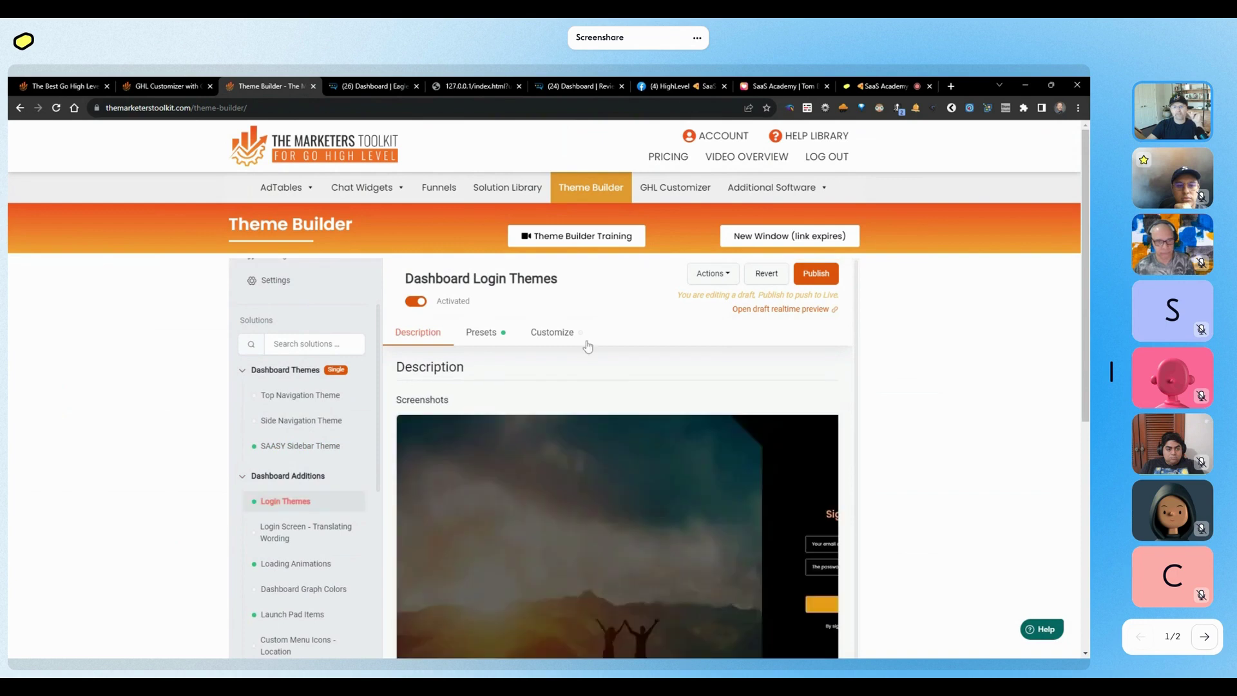
click(481, 333)
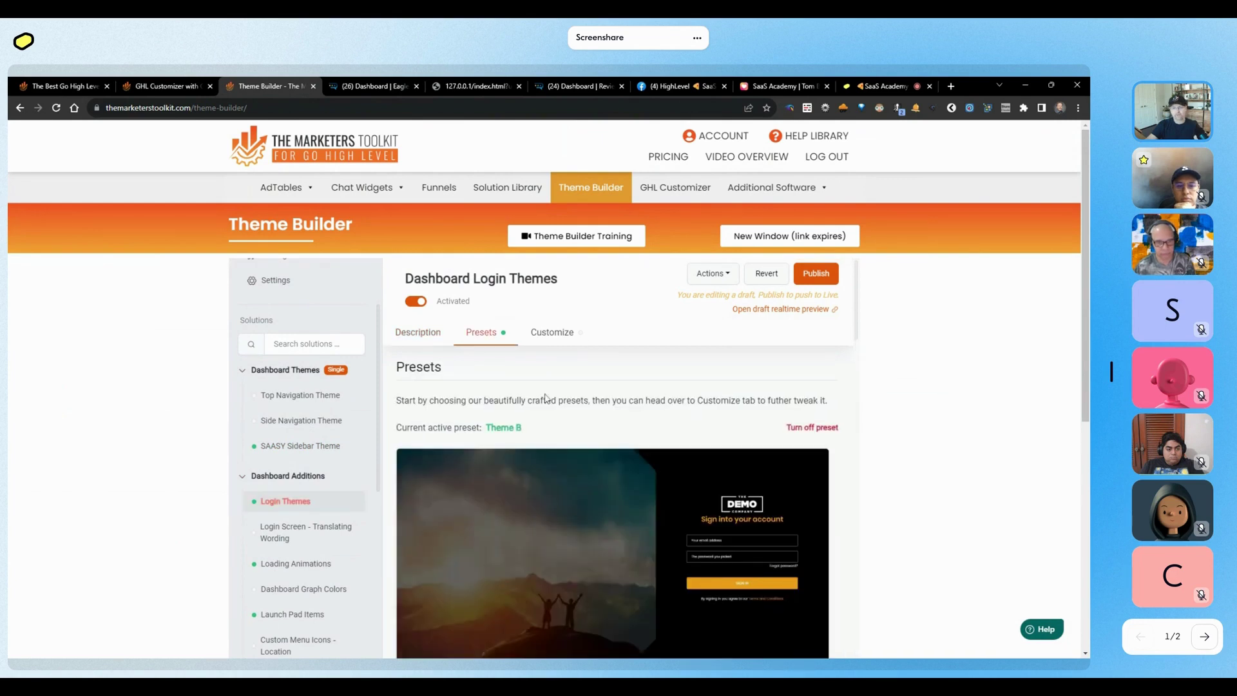
scroll(545, 398, down, 8)
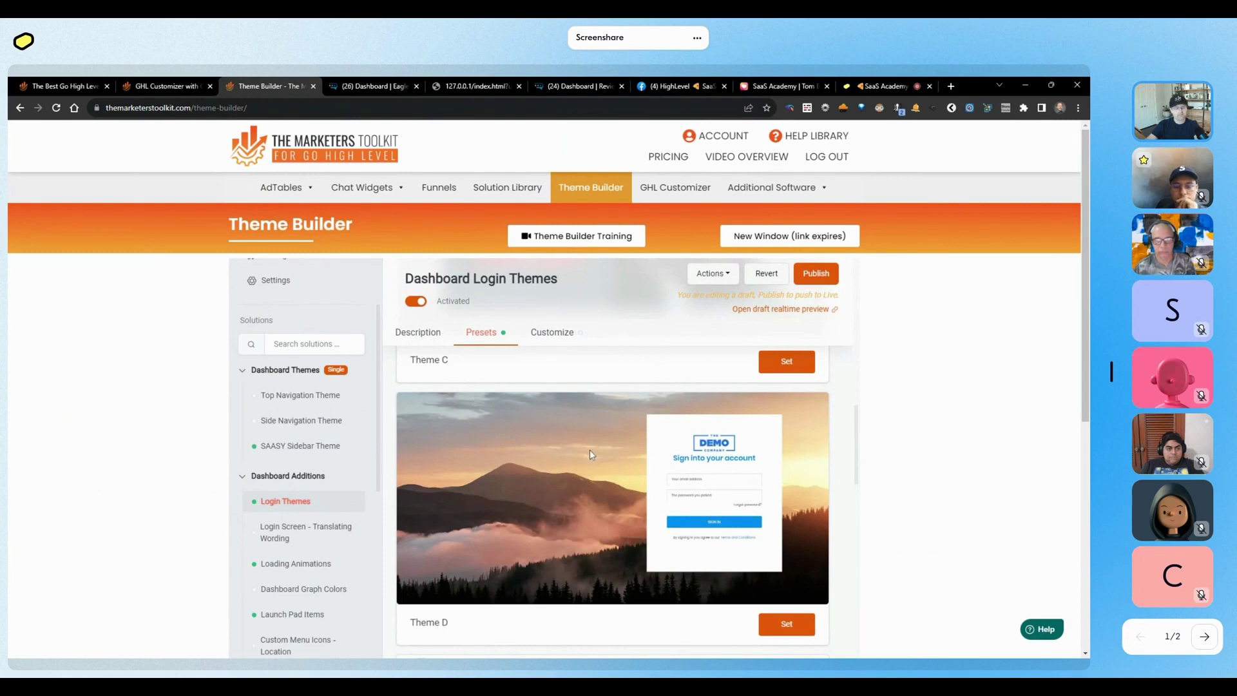
click(560, 336)
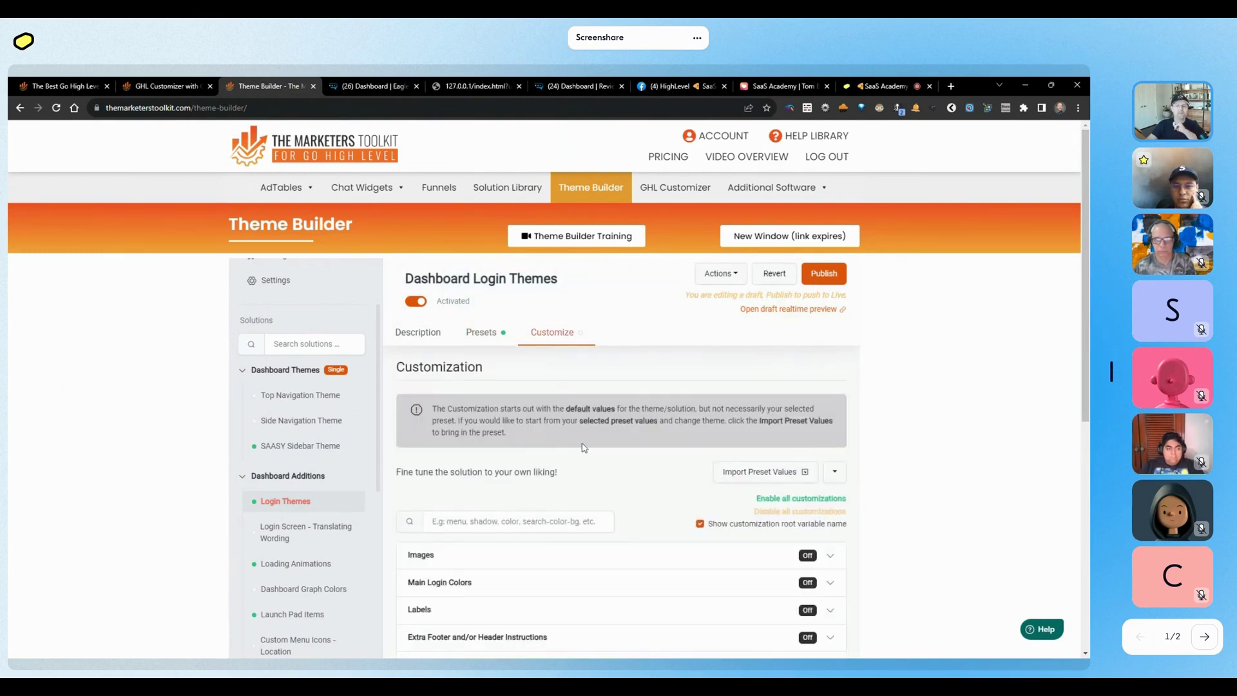
Step: Look through the Loading Animations presets and the remaining solutions offered in the Theme Builder
click(306, 567)
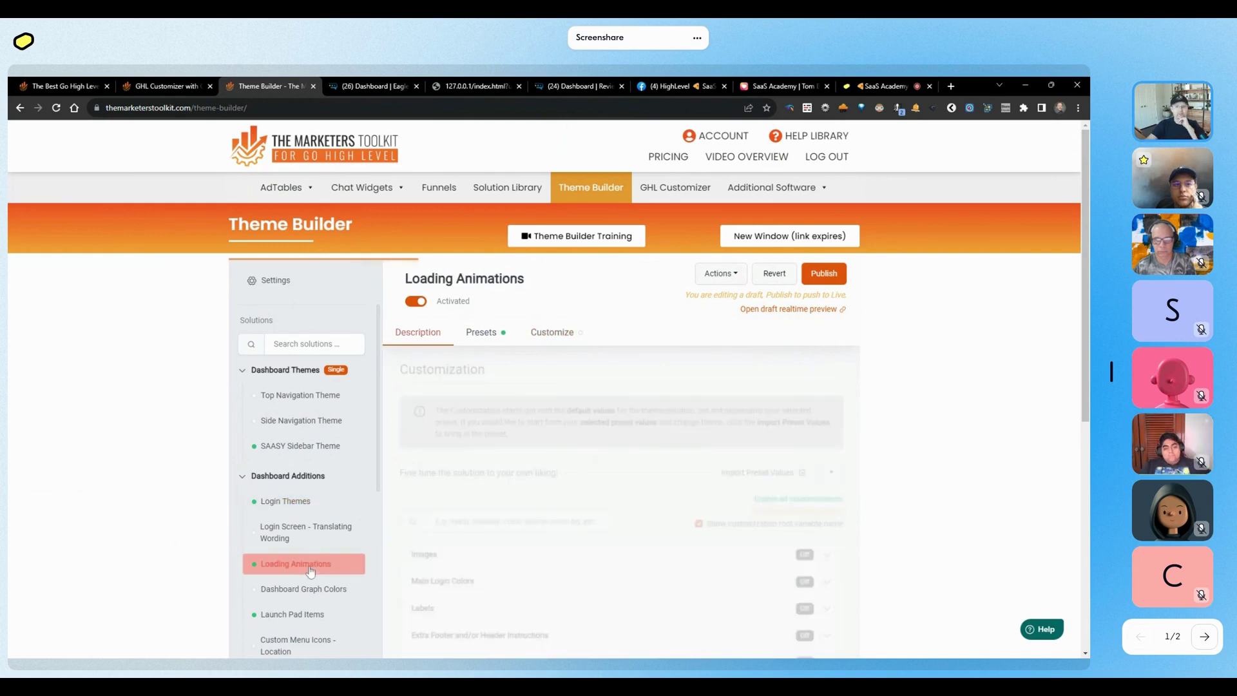
click(481, 332)
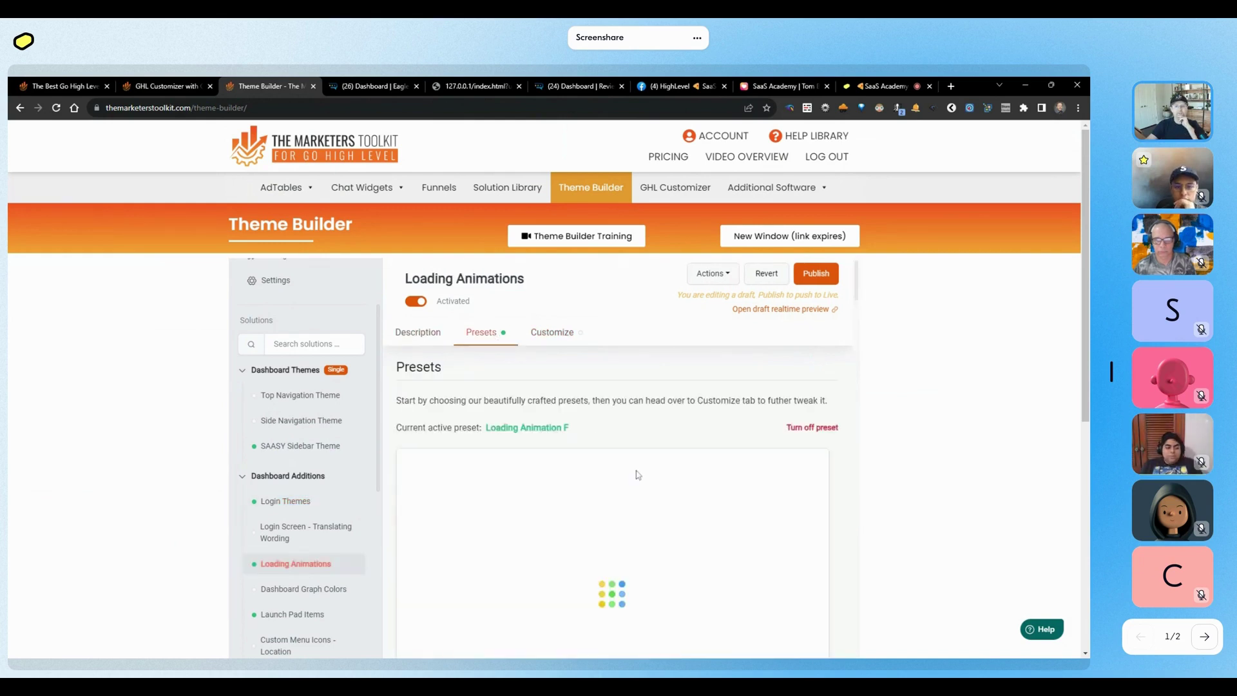
scroll(638, 459, down, 10)
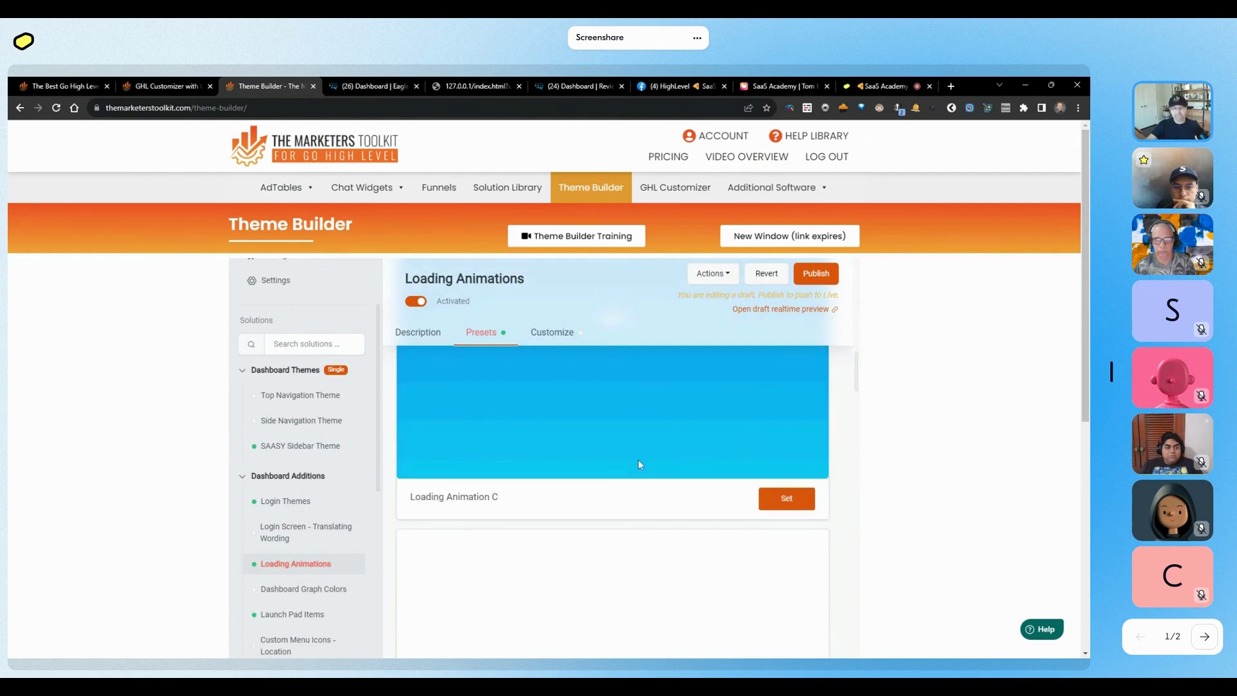
scroll(638, 459, down, 5)
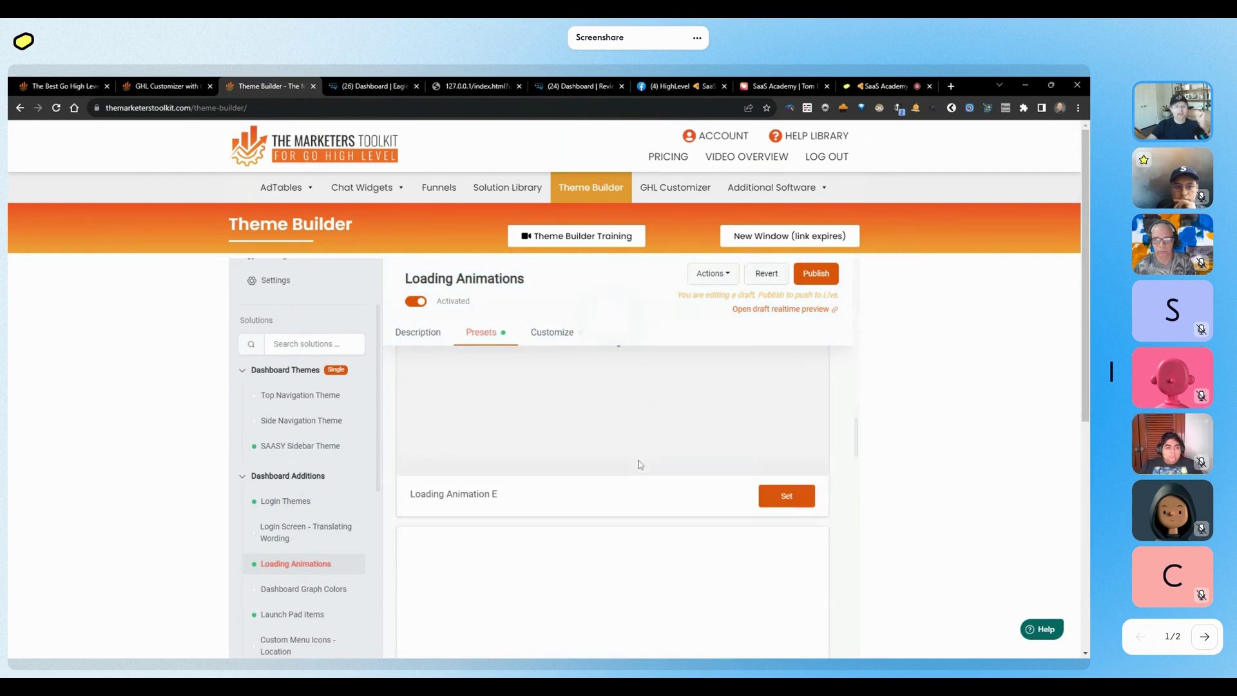
scroll(275, 549, down, 6)
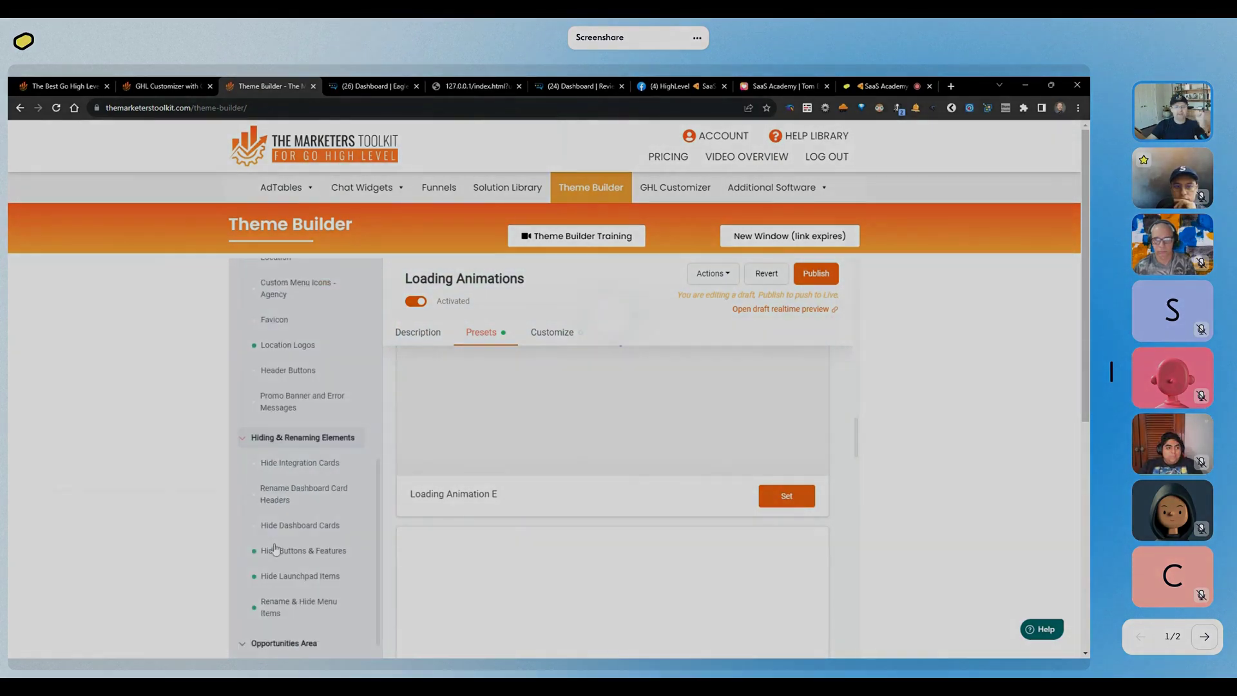
scroll(275, 548, up, 8)
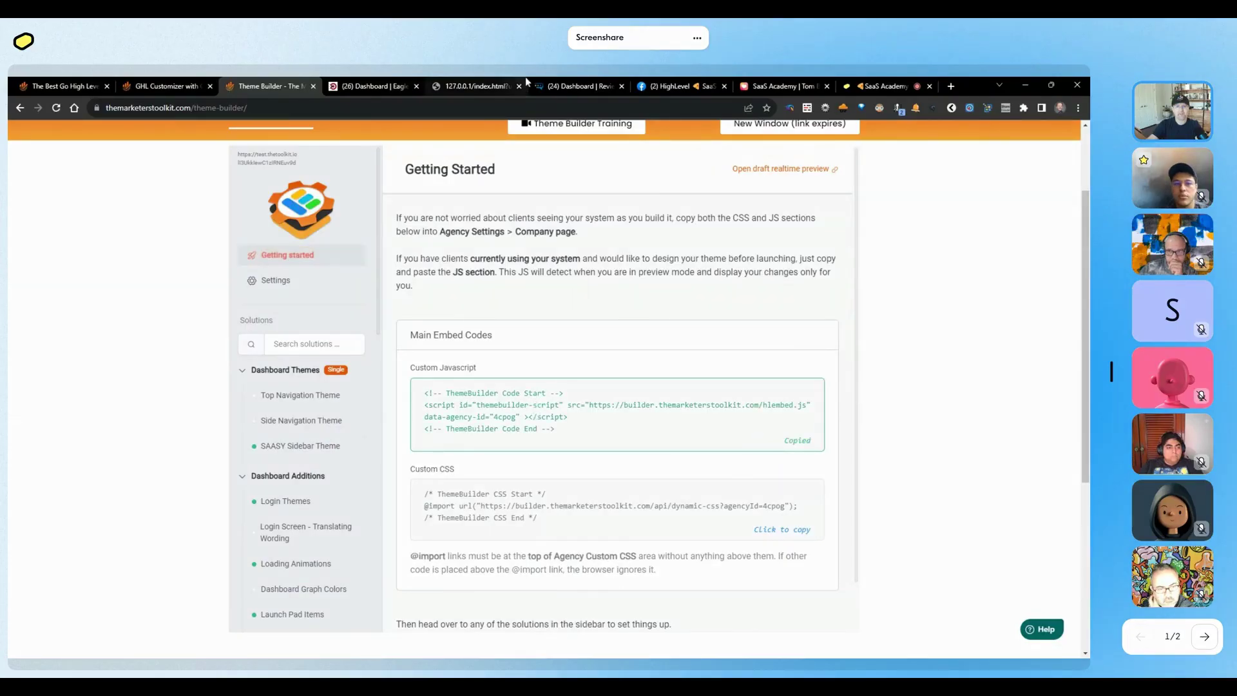
Step: Switch the preview dashboard to the agency view and find the Custom Javascript and Custom CSS fields in the company settings
click(365, 86)
click(70, 173)
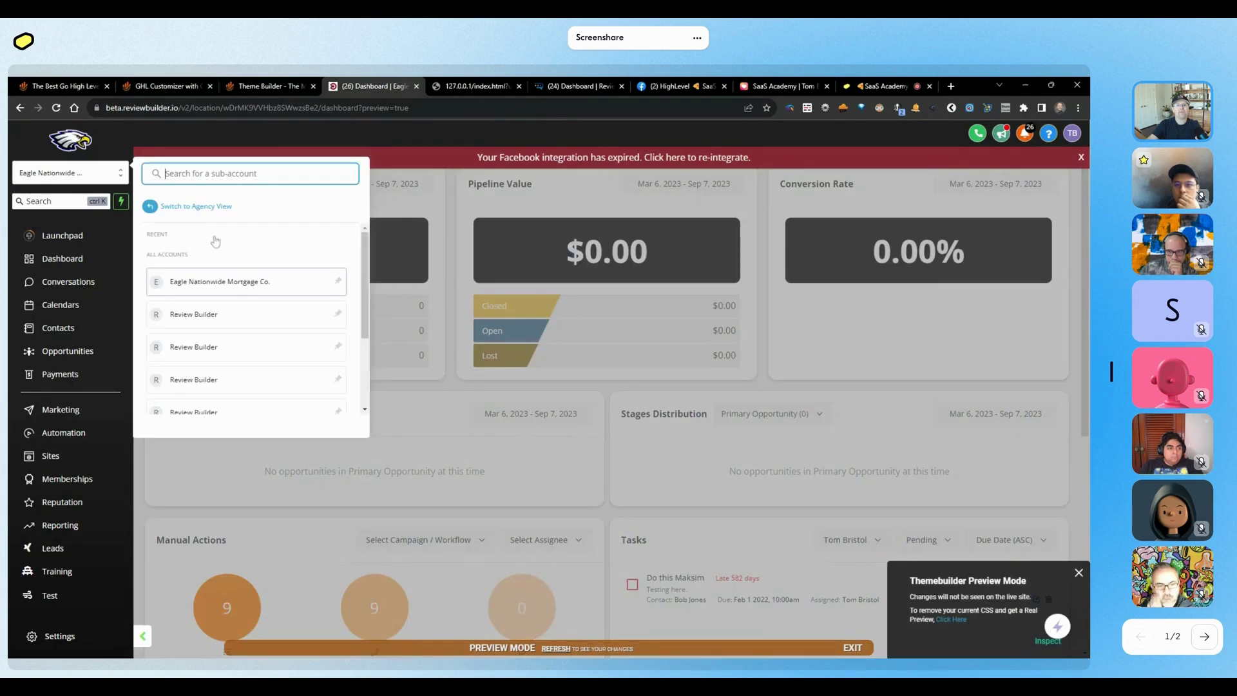
click(195, 208)
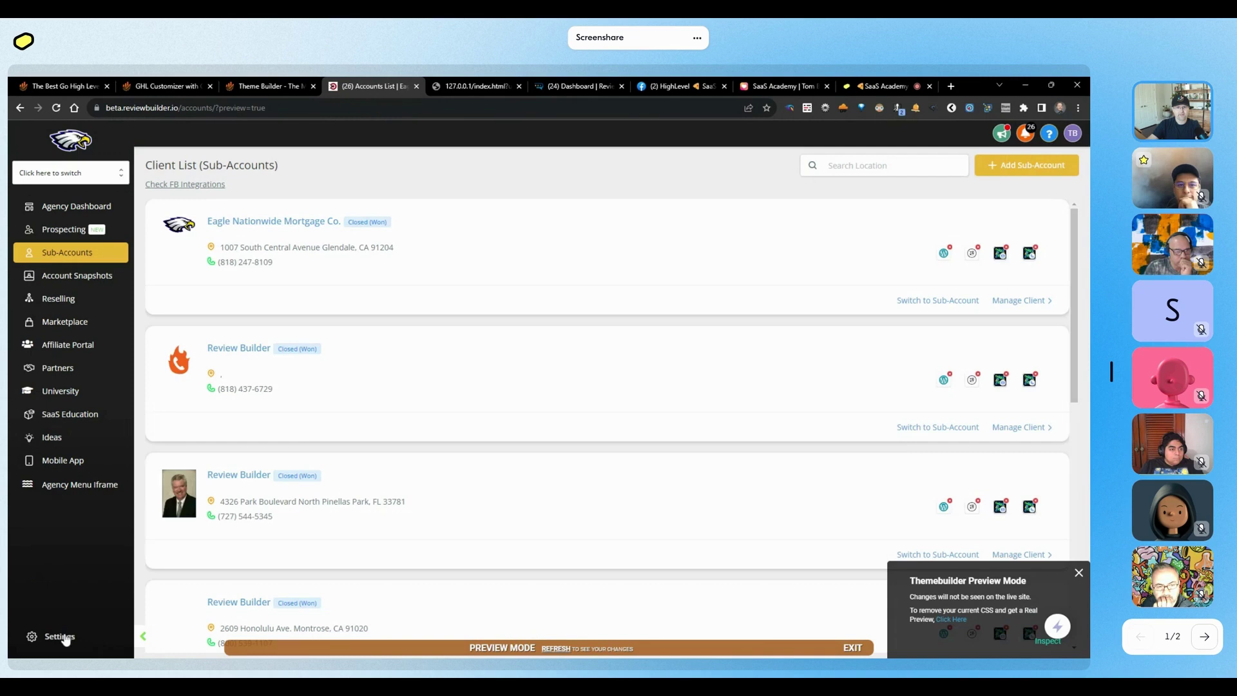
click(59, 636)
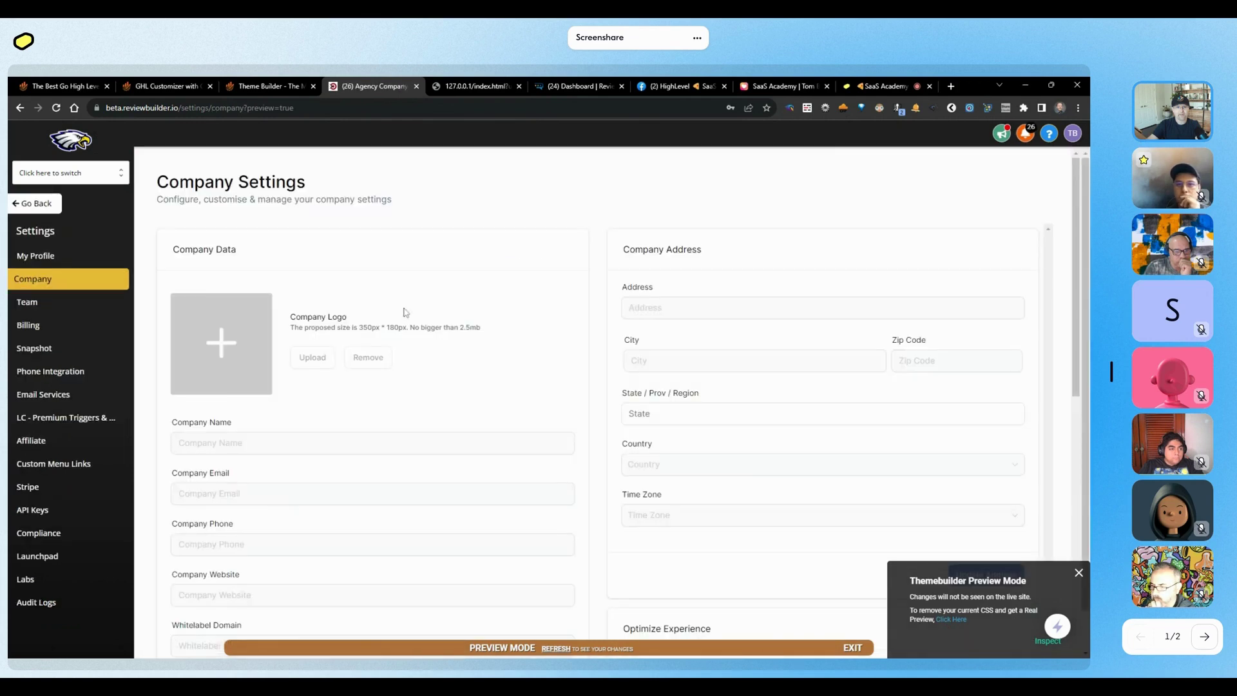
scroll(405, 313, down, 3)
scroll(405, 313, down, 4)
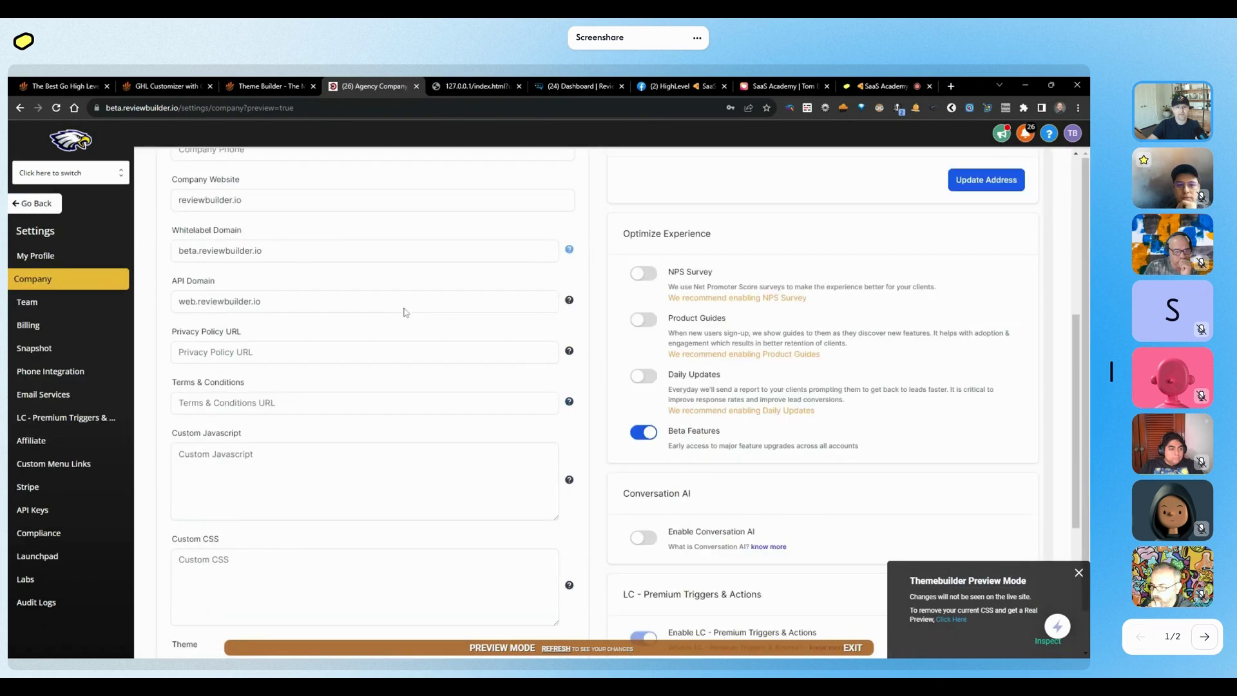
scroll(481, 386, down, 5)
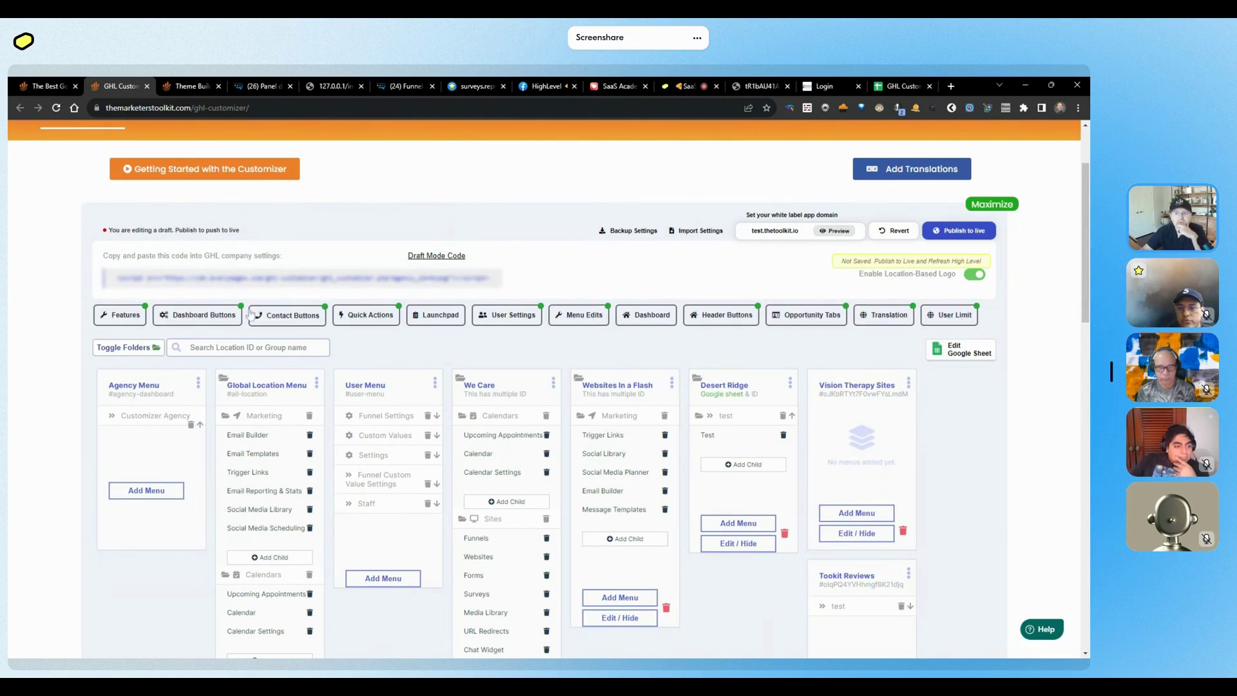
Step: Review the Dashboard Header Buttons in the GHL Customizer and try the New Sale button on the preview dashboard
click(726, 325)
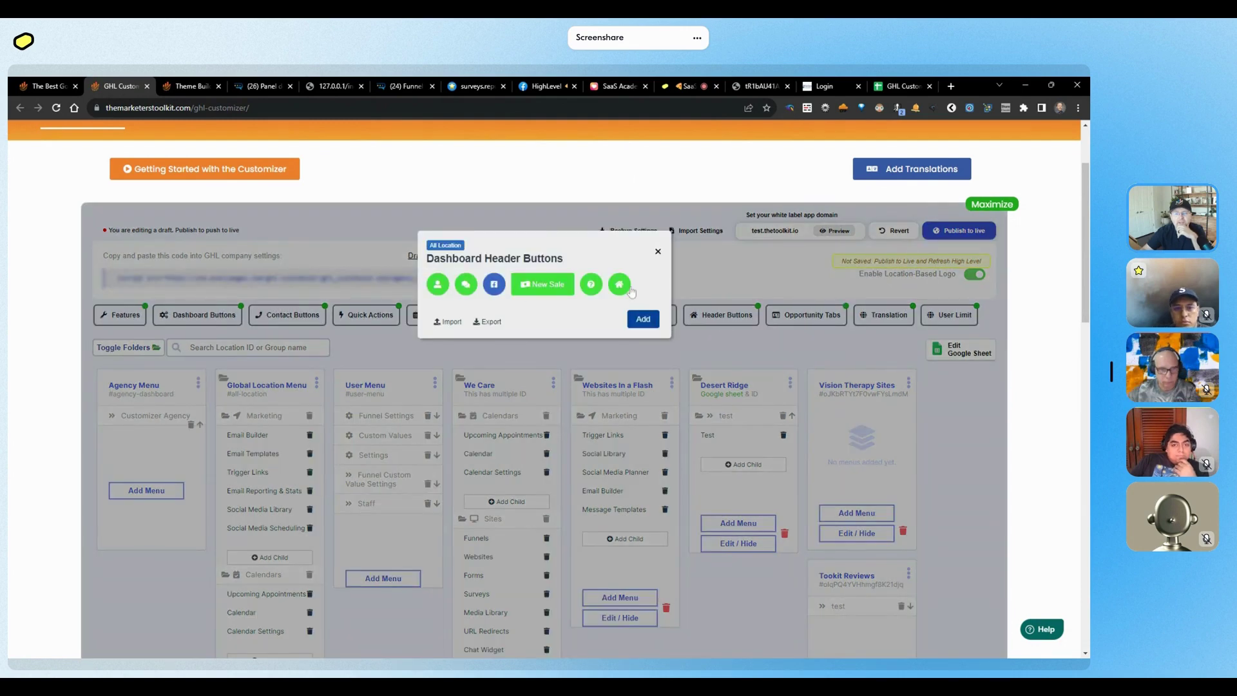
click(265, 85)
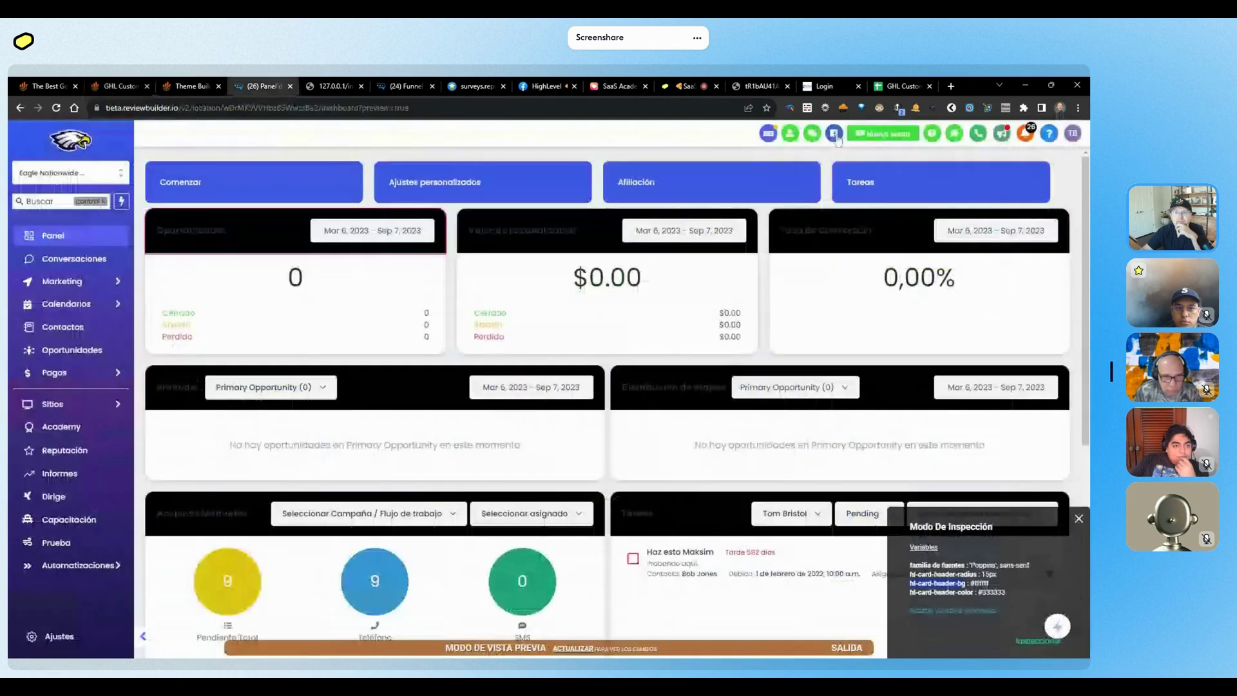
click(878, 136)
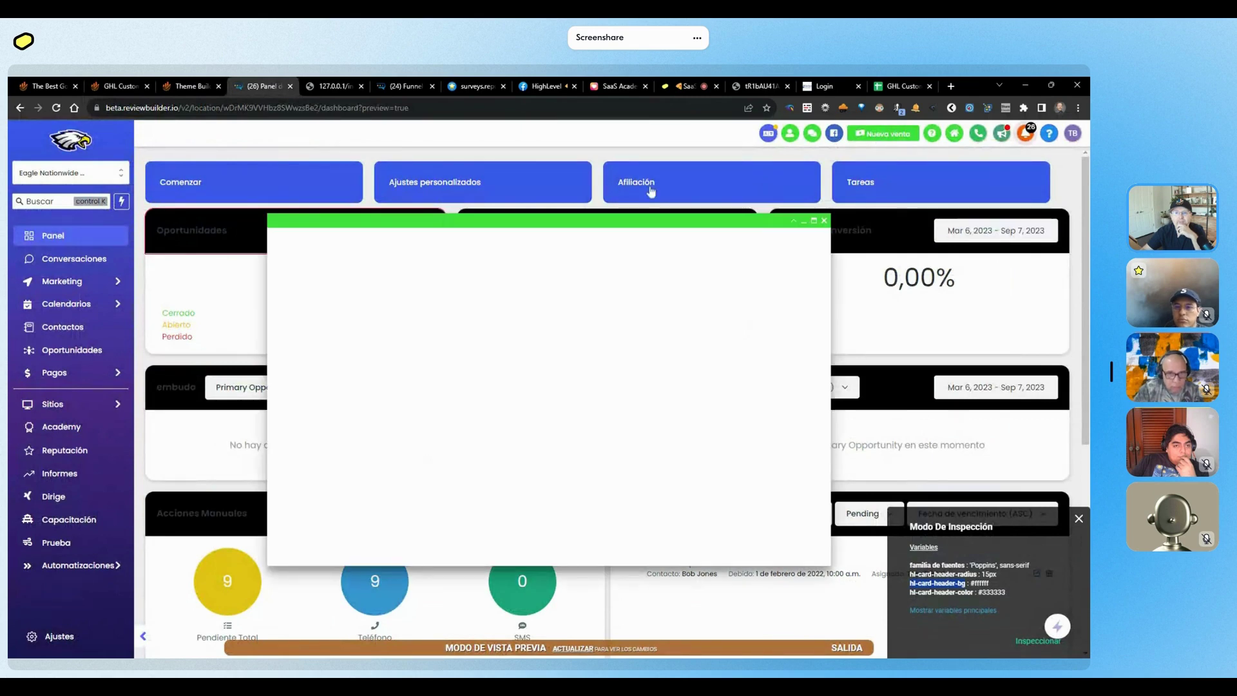
key(ctrl+2)
click(655, 252)
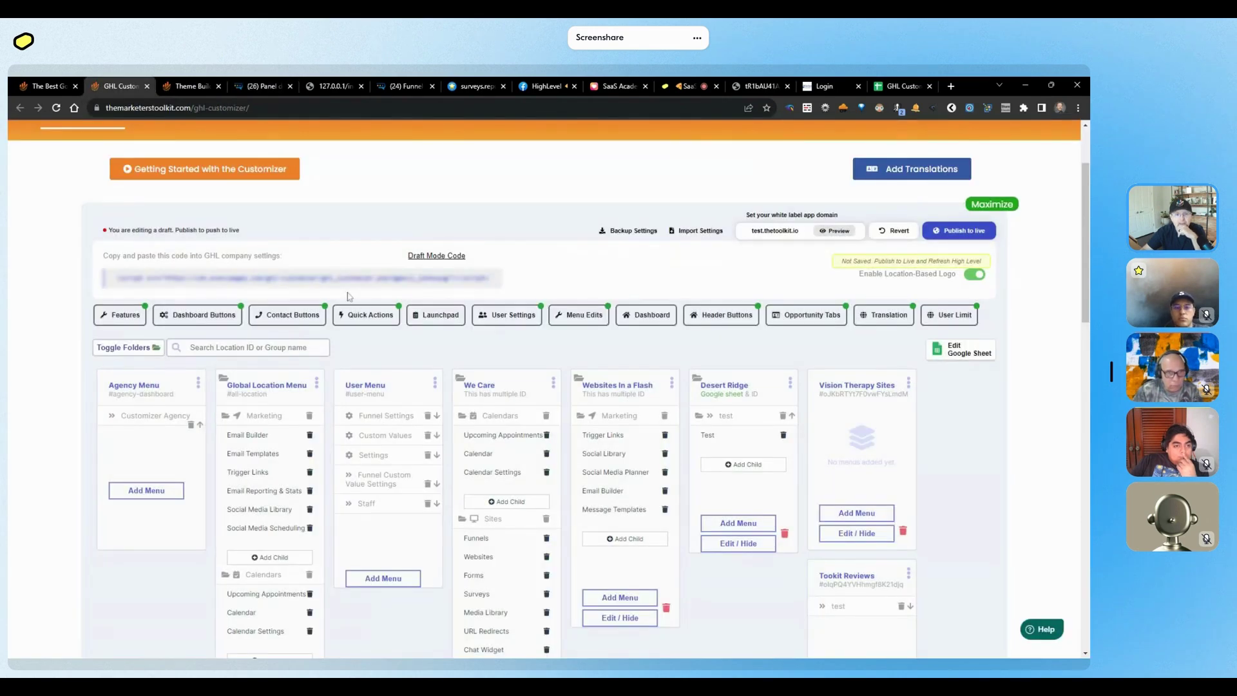
Step: Review the Contact Buttons and inspect the tag settings of the HOT button without changing them
click(293, 319)
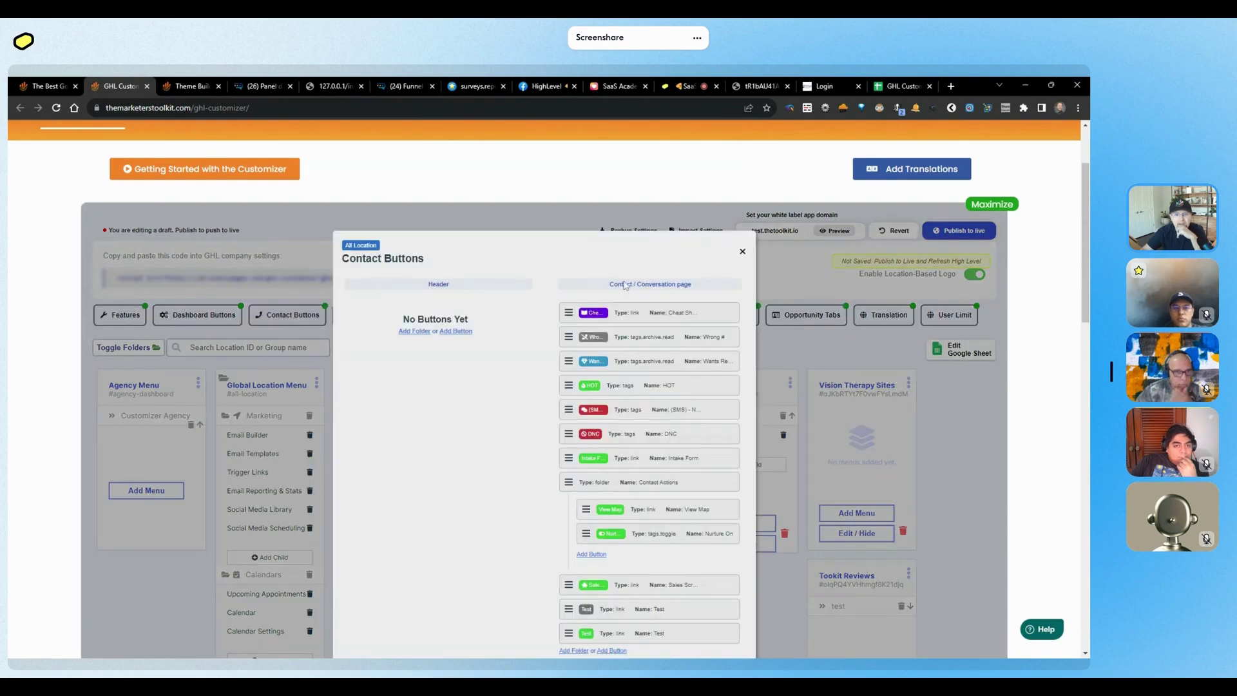
click(660, 386)
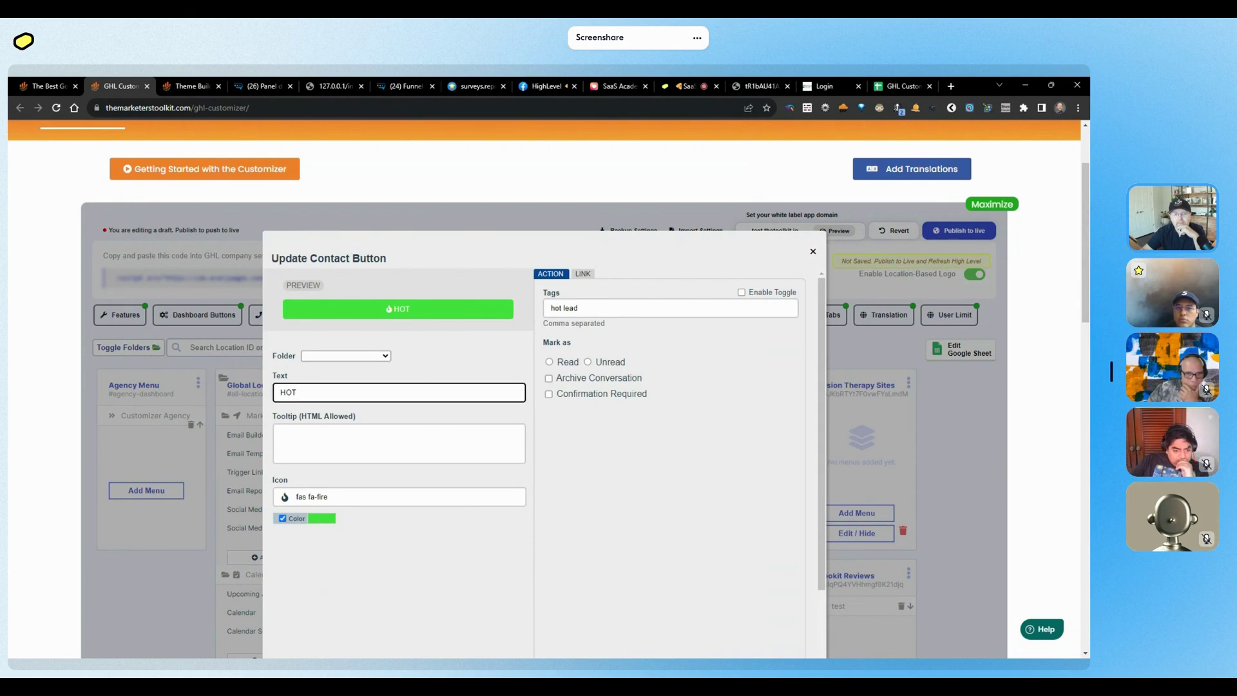
click(645, 308)
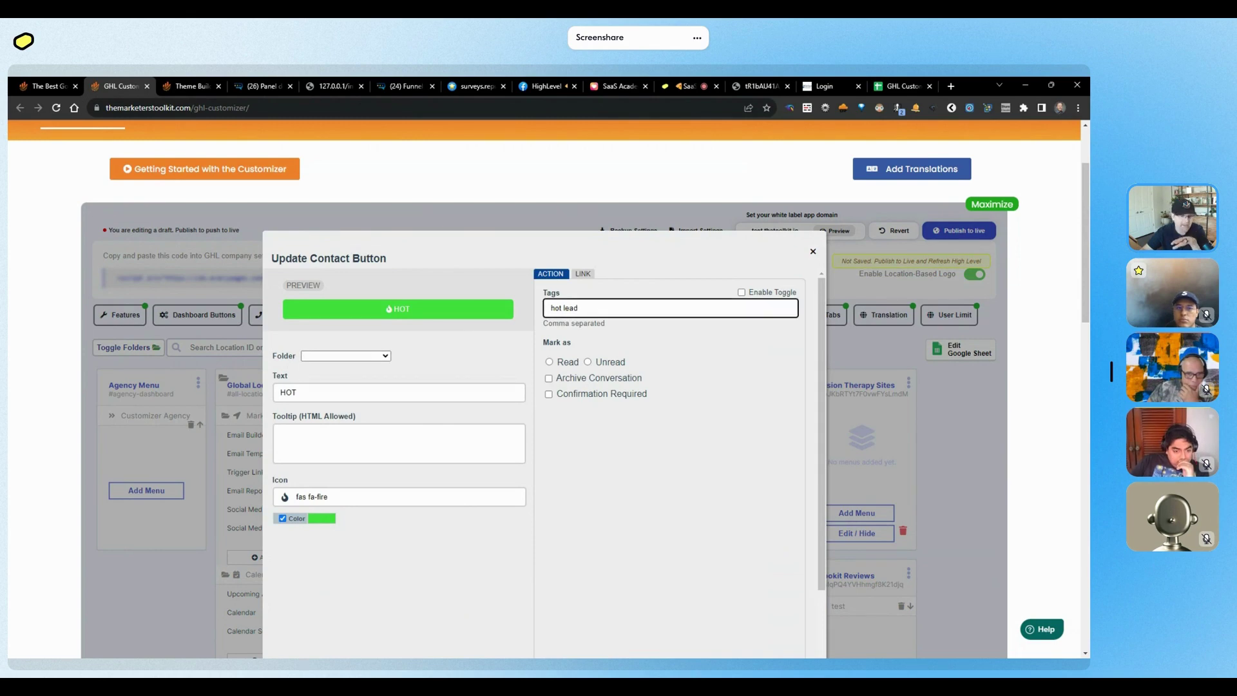
click(708, 289)
click(813, 252)
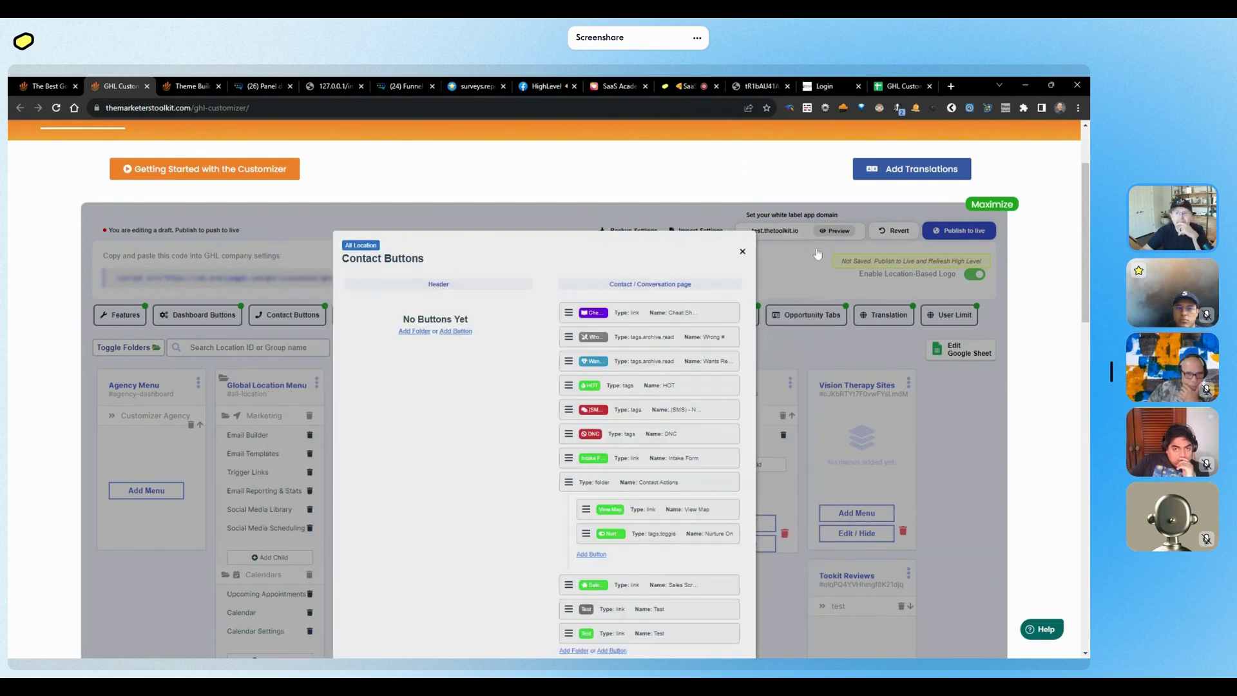
click(742, 252)
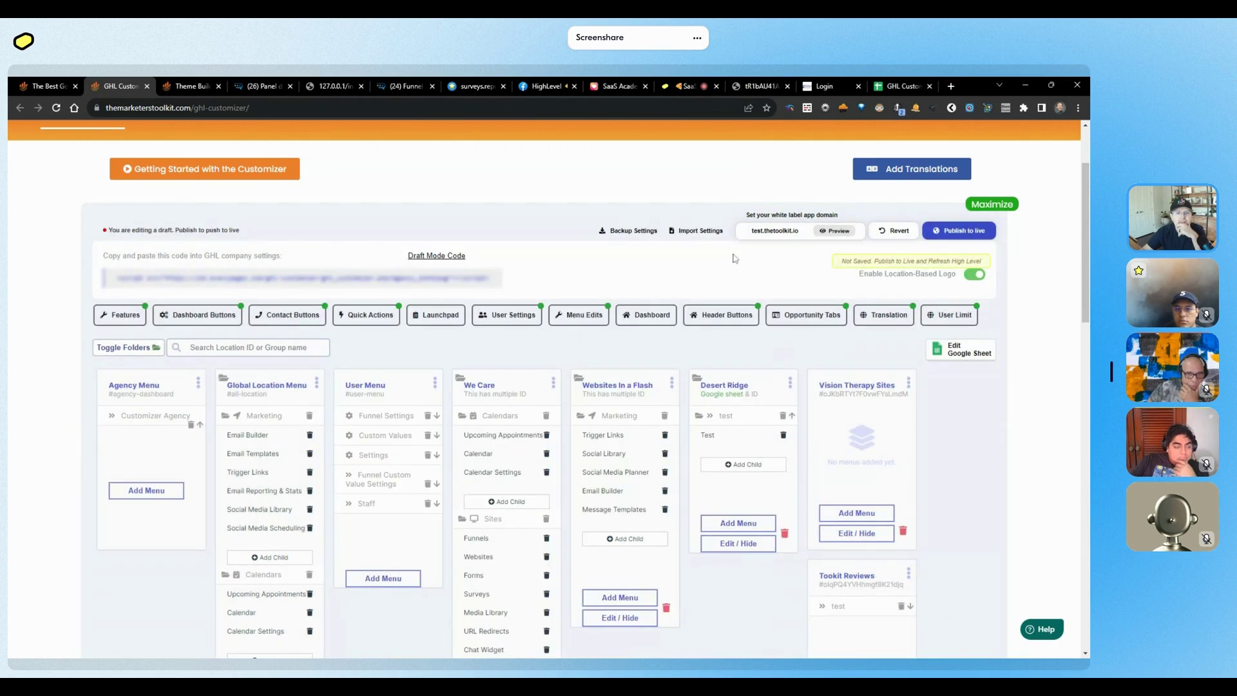
Step: Review the Dashboard Shortcut Buttons and try the Start shortcut on the preview dashboard
click(200, 314)
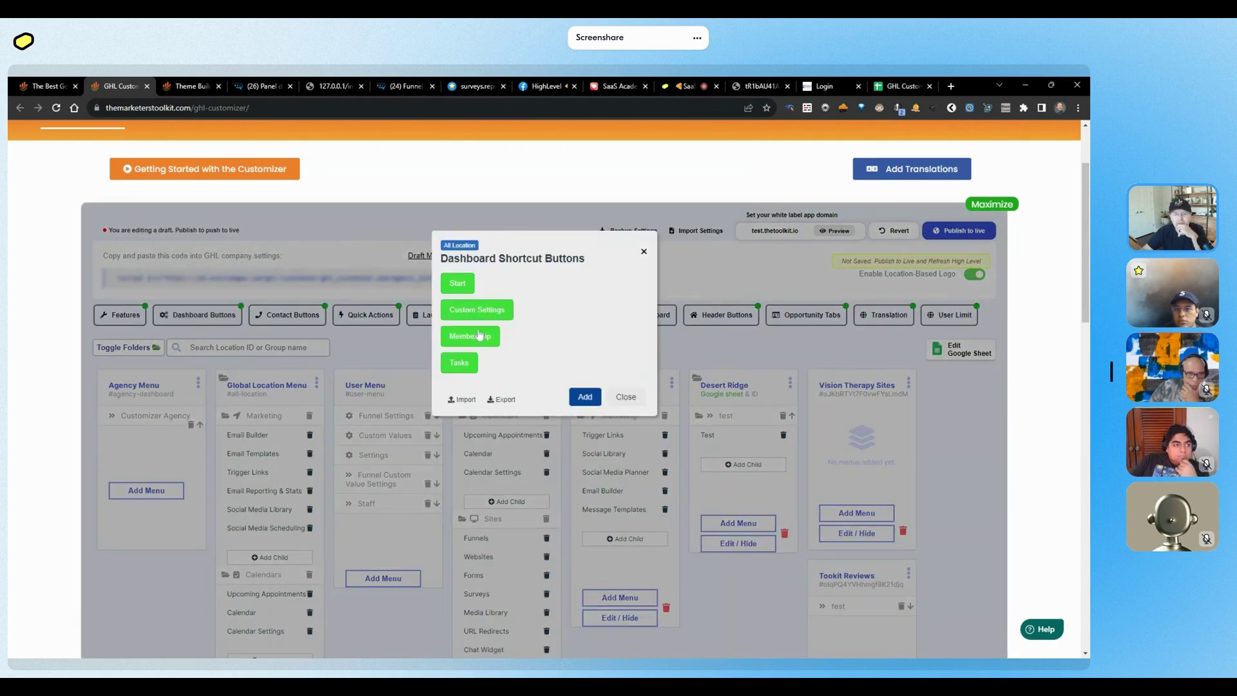
click(254, 86)
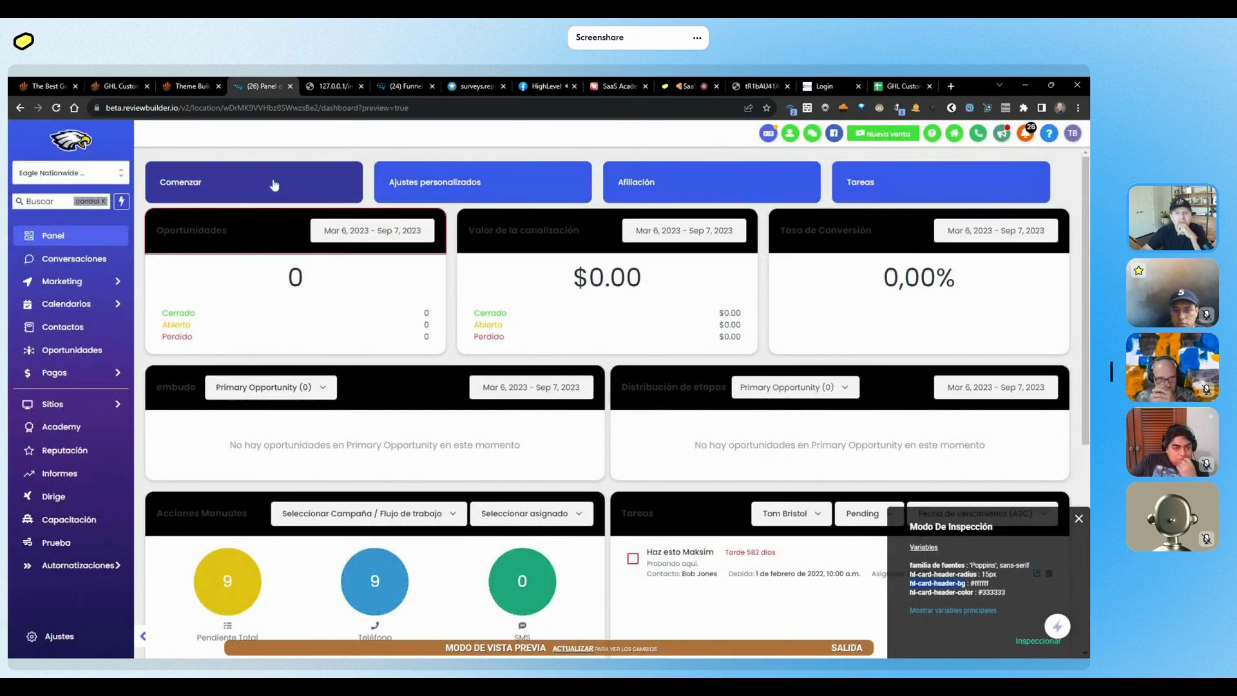
click(274, 185)
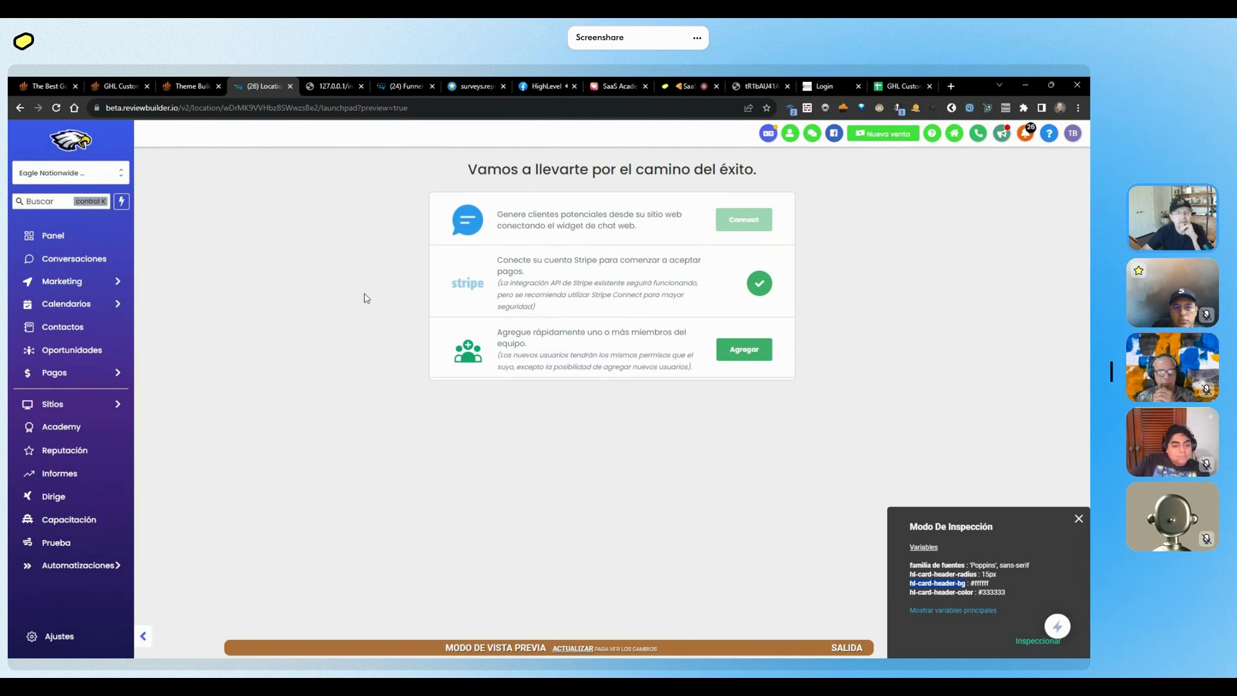
Step: View the conversations page in the preview, and return to the GHL Customizer to close the shortcut buttons dialog
click(74, 259)
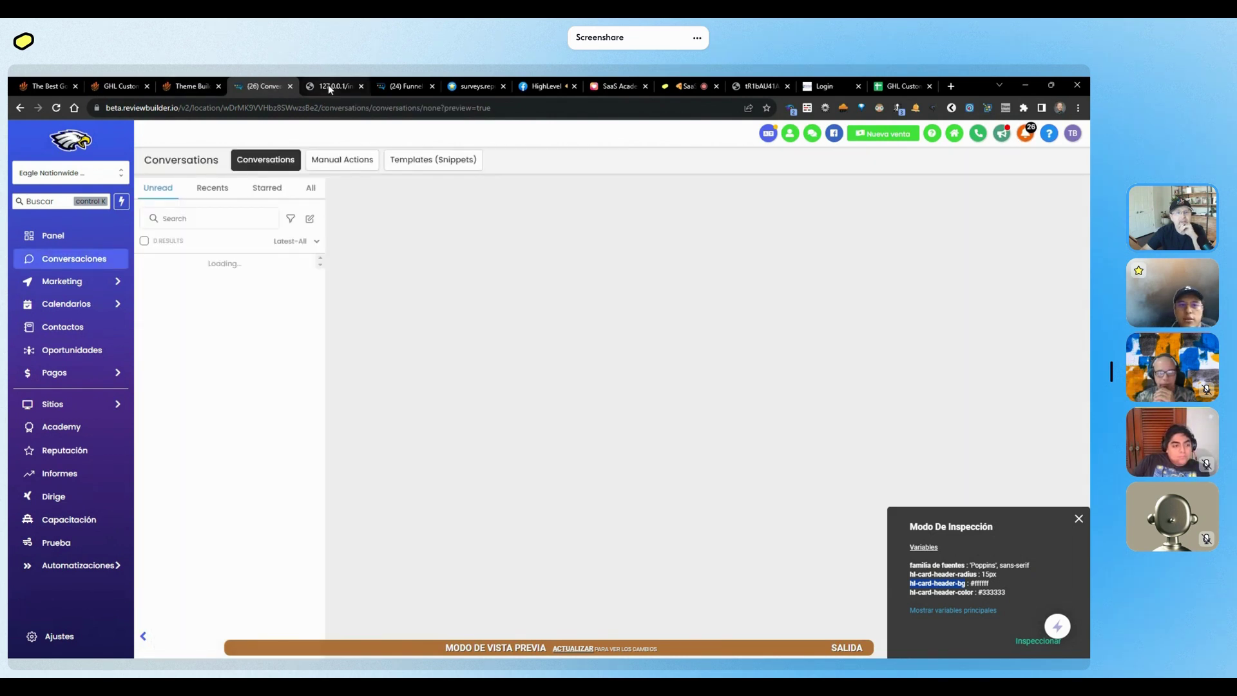
click(122, 86)
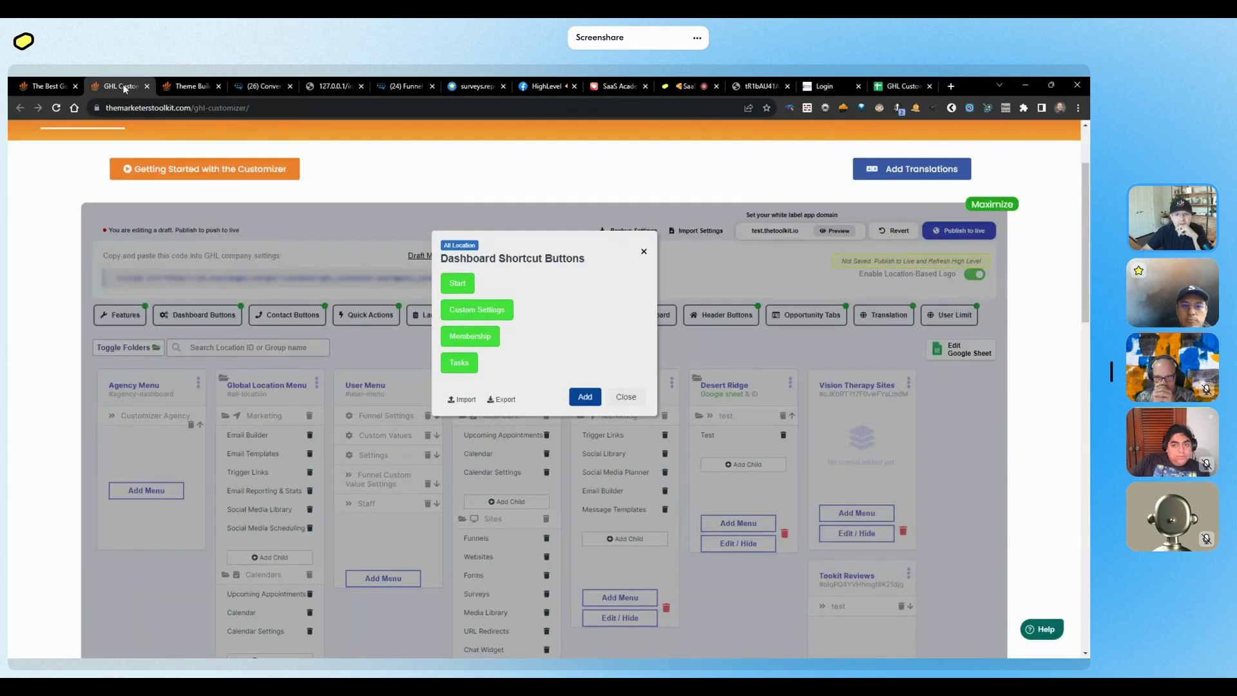
click(644, 252)
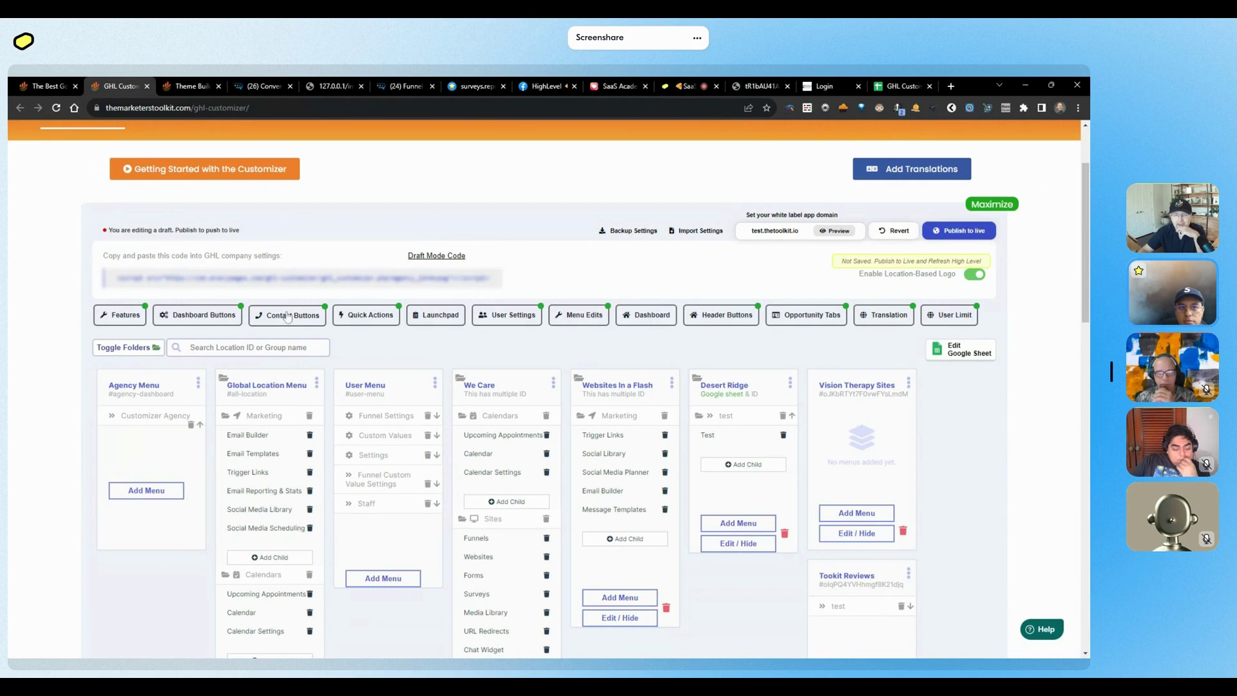
Step: View the Launchpad settings and close them, and collapse all menu folders in the location groups
click(436, 315)
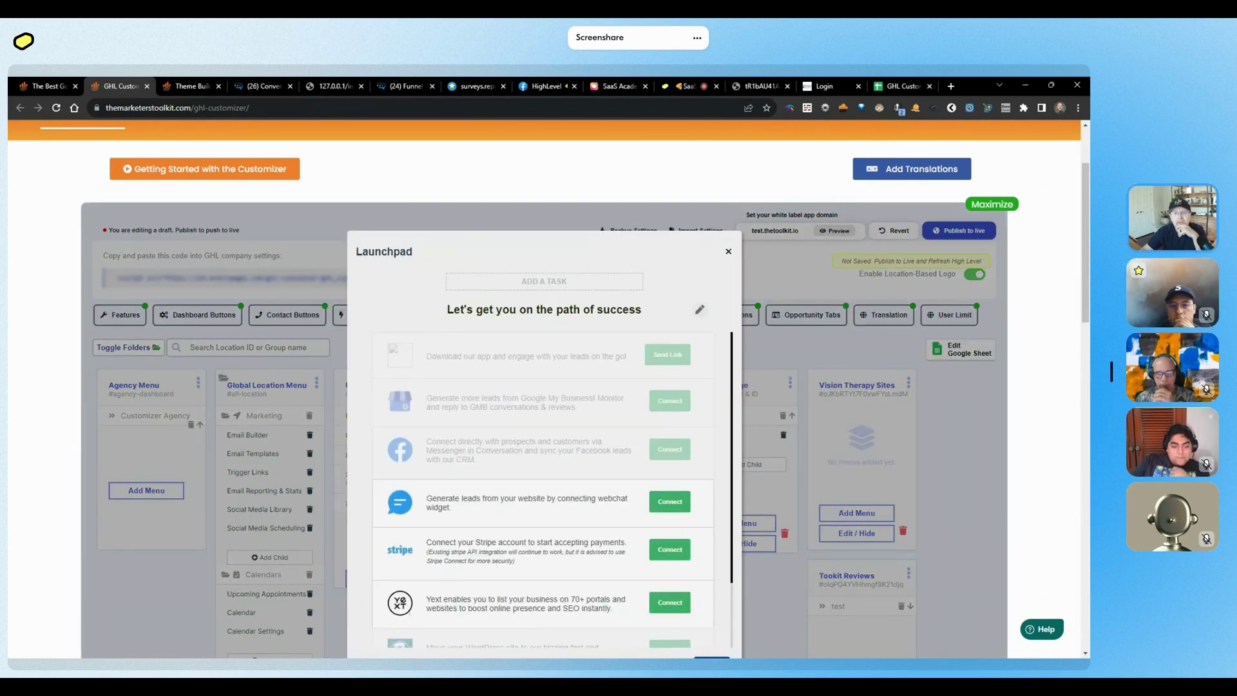
click(728, 252)
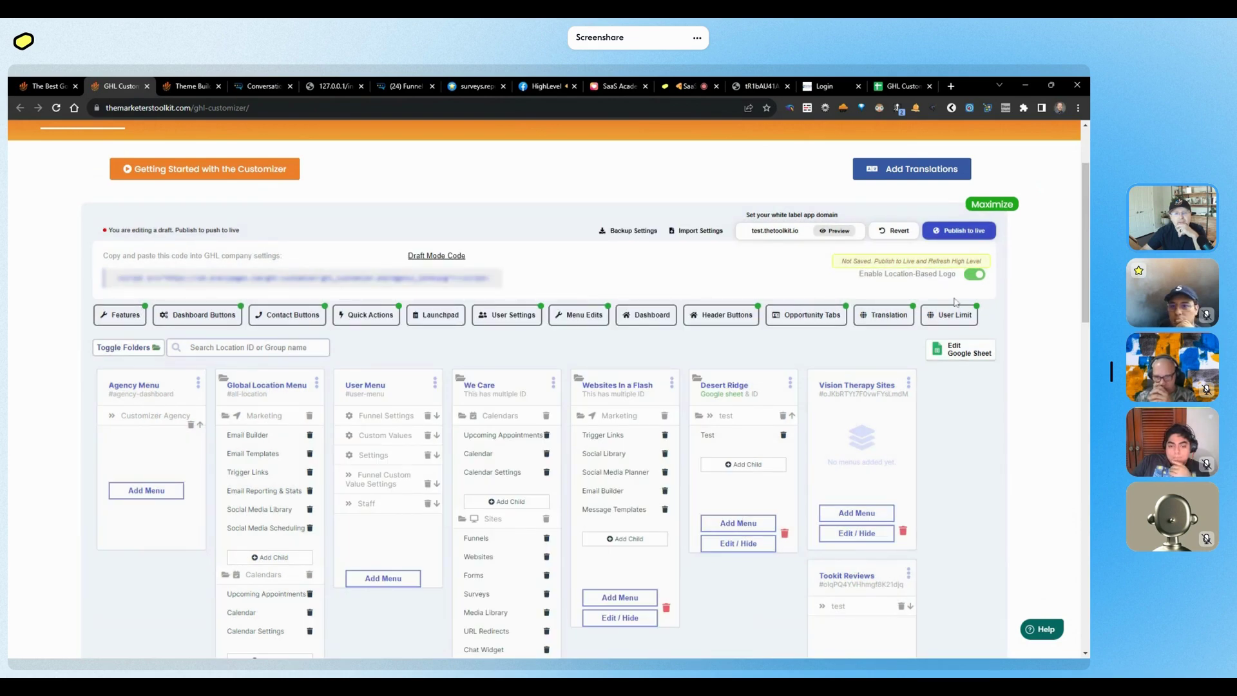
click(155, 349)
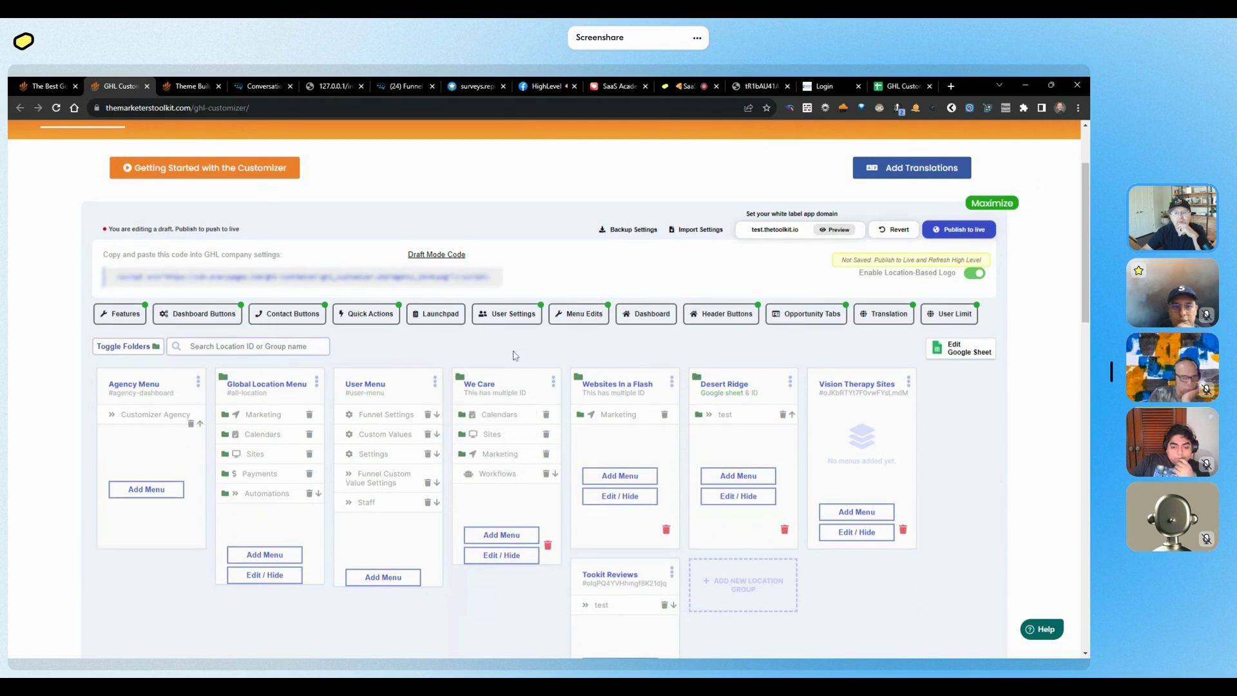
scroll(515, 355, down, 2)
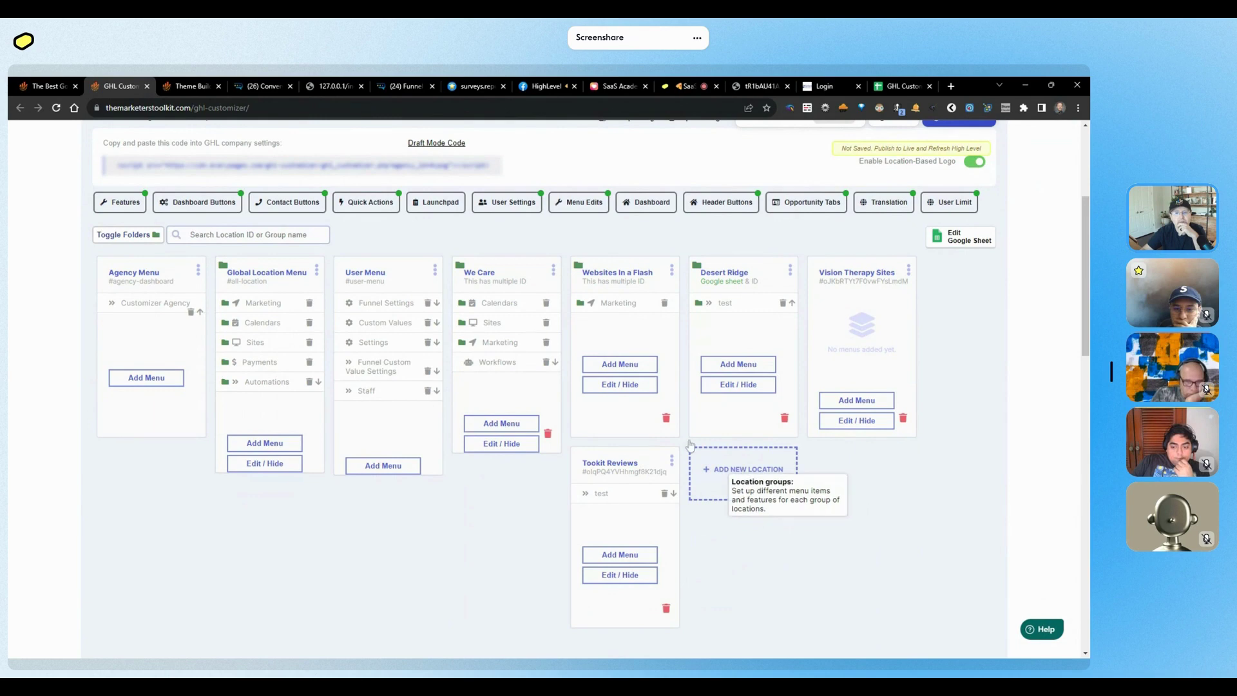
Step: Add a blank location ID entry to the We Care location group, remove it, and close the group's settings
click(475, 276)
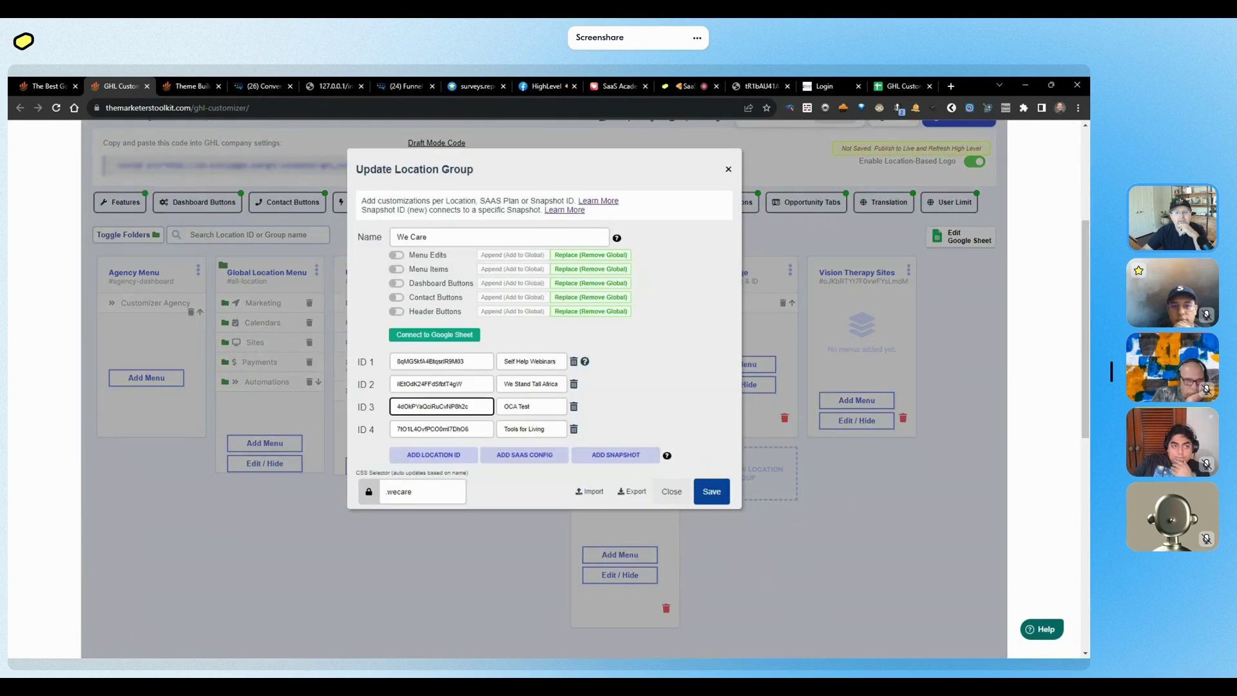
click(431, 455)
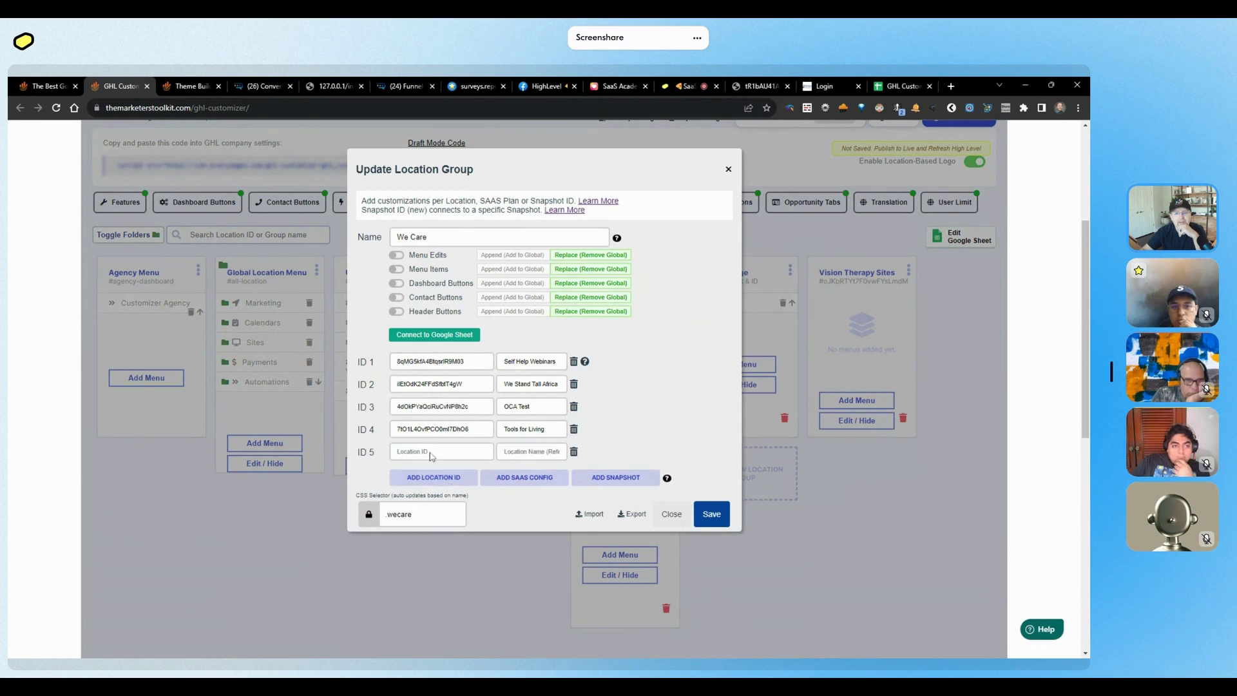
click(432, 453)
click(574, 452)
click(668, 492)
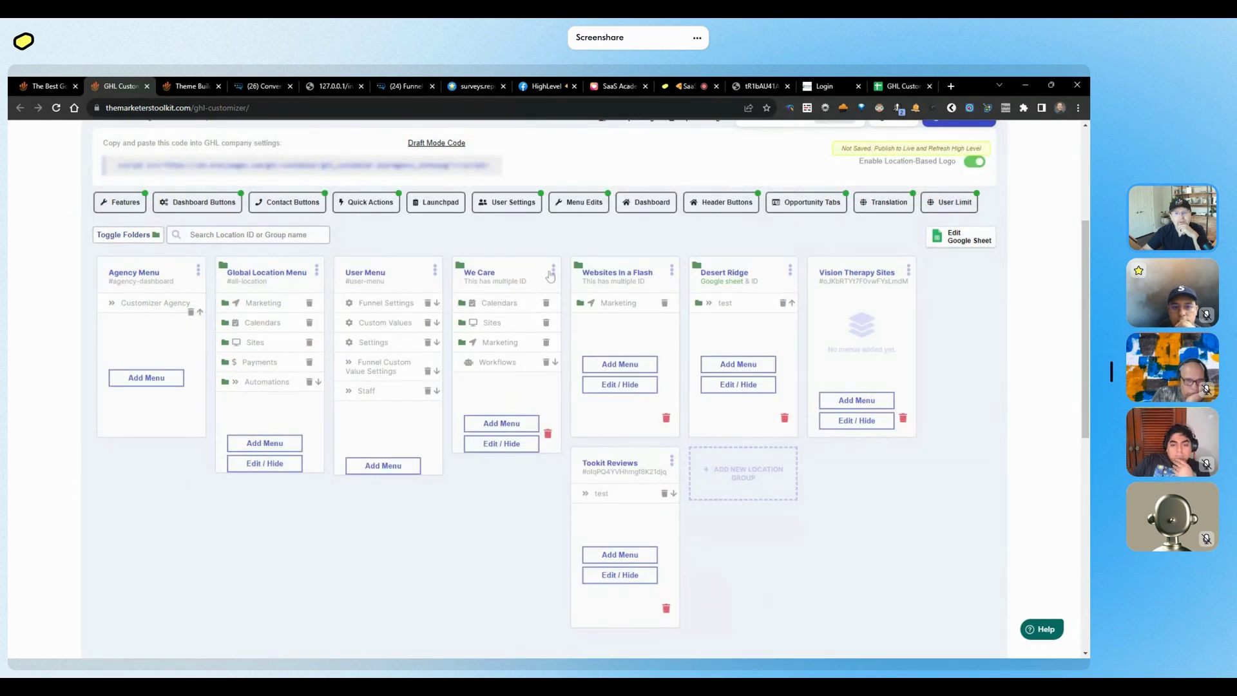
Step: Review the We Care group's customization options and inspect the location IDs and names in its settings without changing them
click(553, 272)
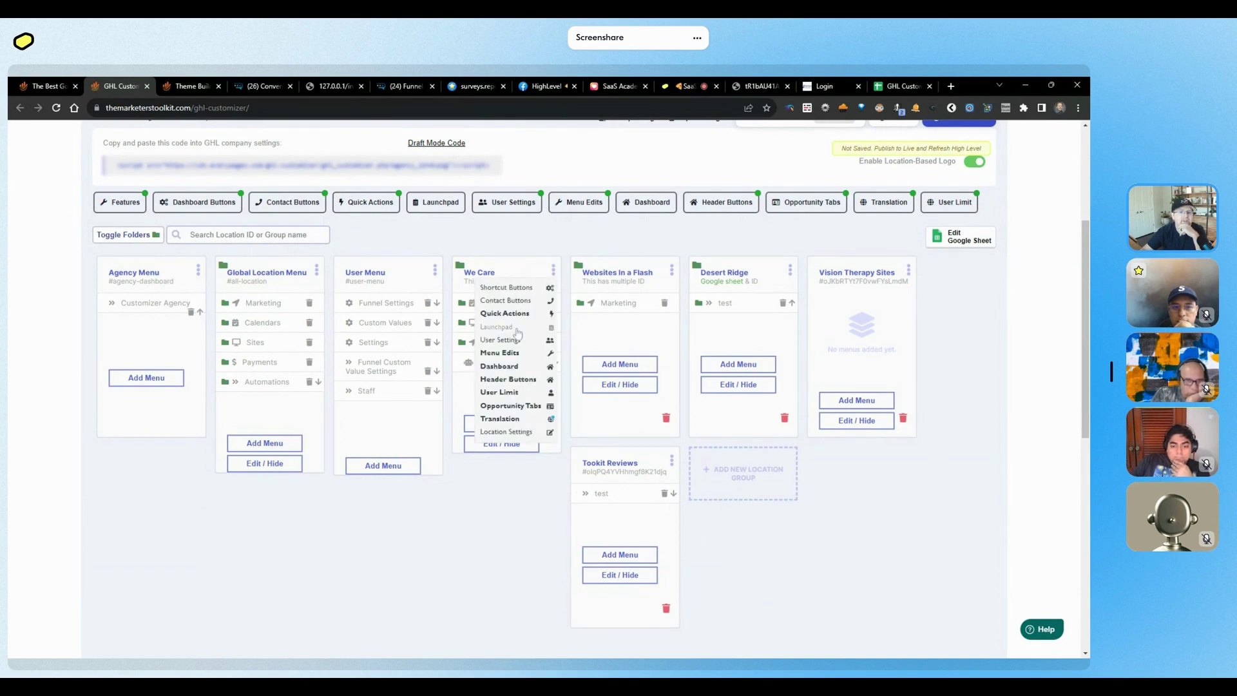
click(510, 459)
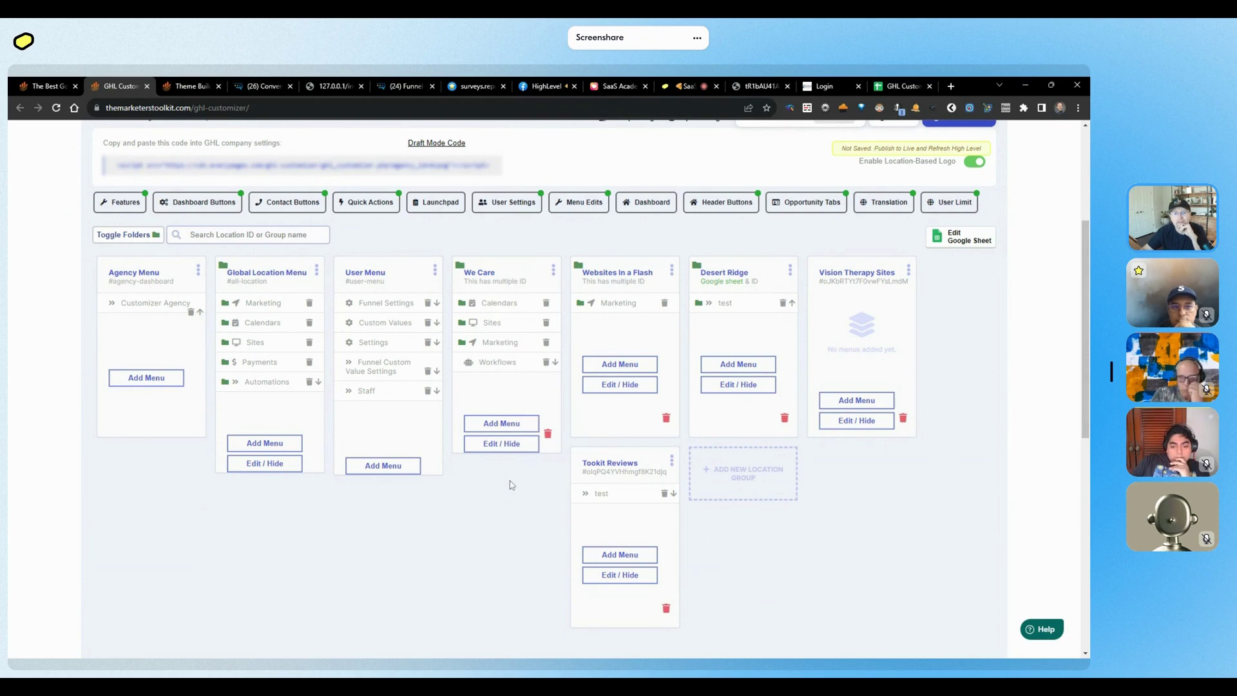
click(501, 443)
click(532, 384)
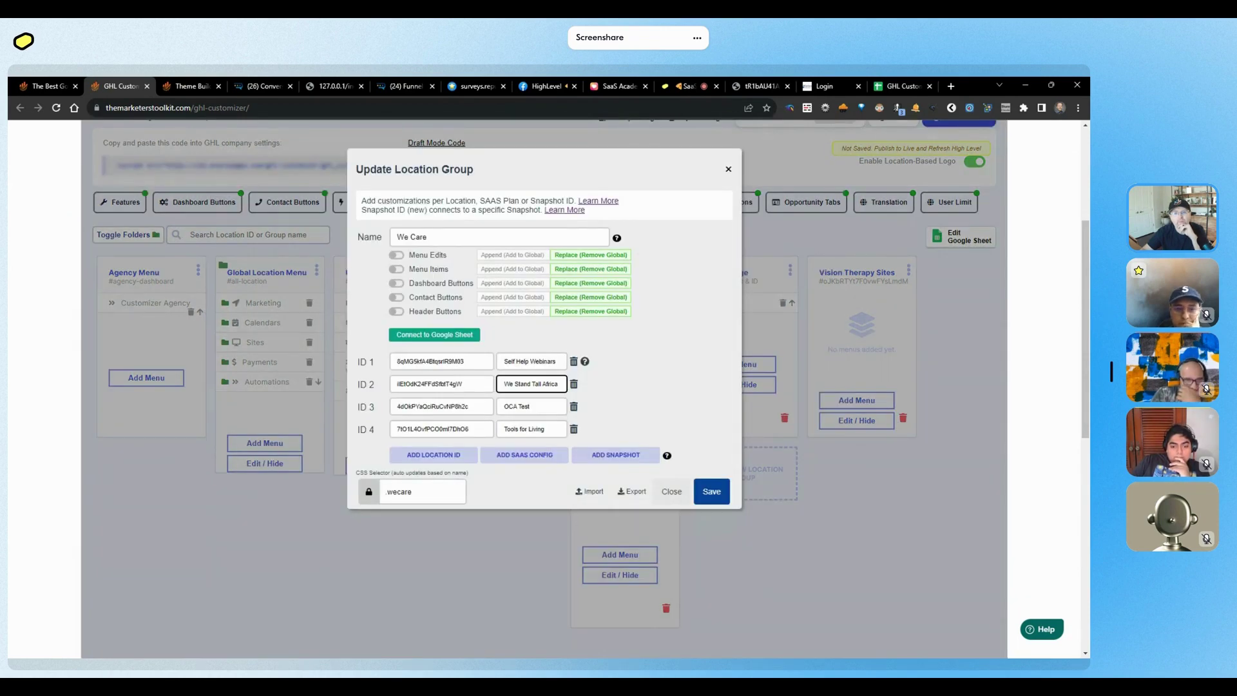
click(440, 361)
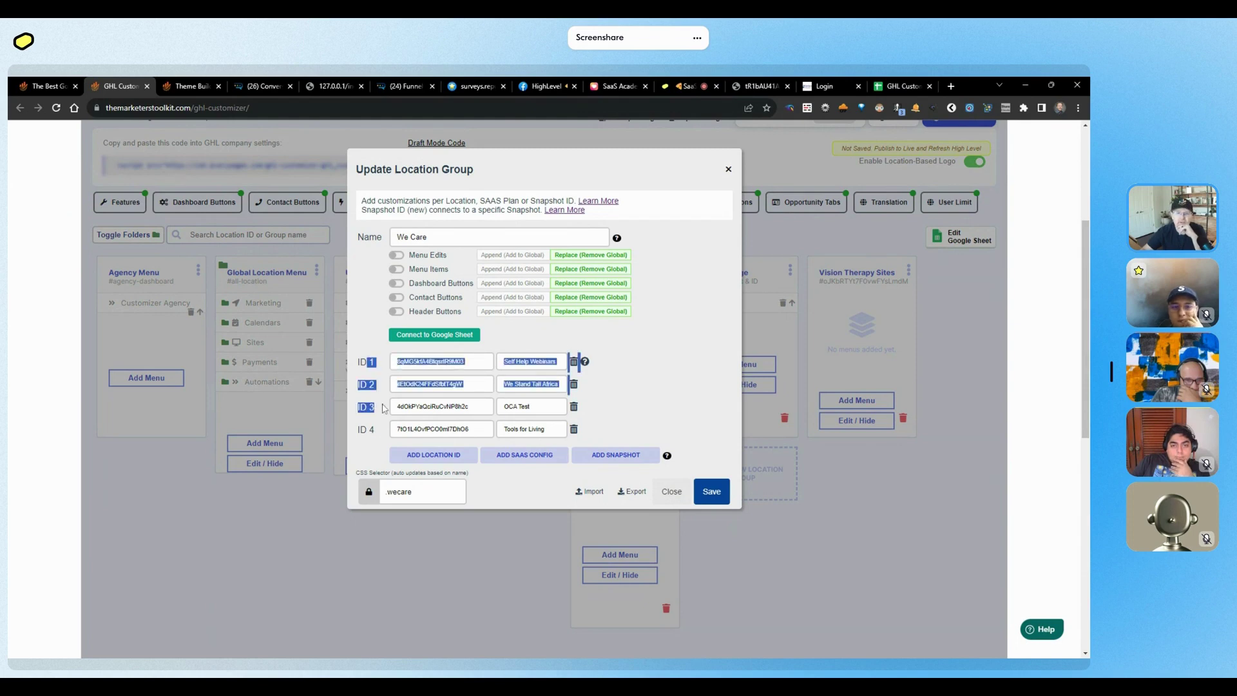
click(461, 400)
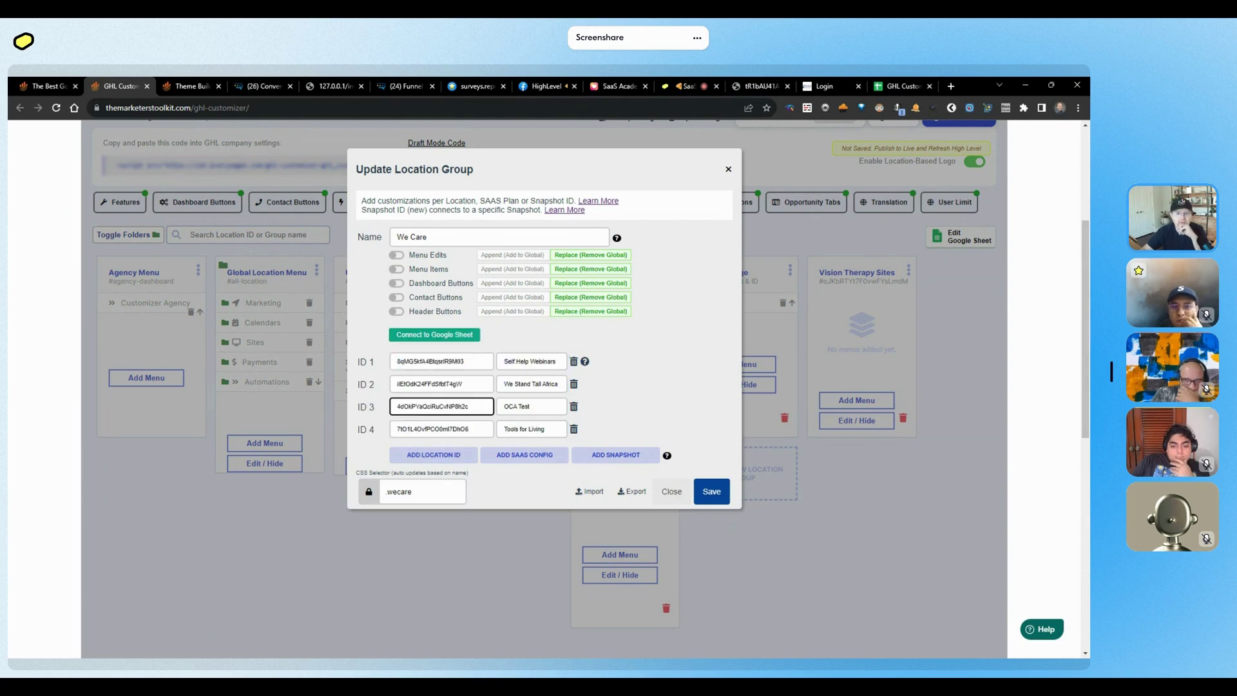
key(Tab)
click(590, 420)
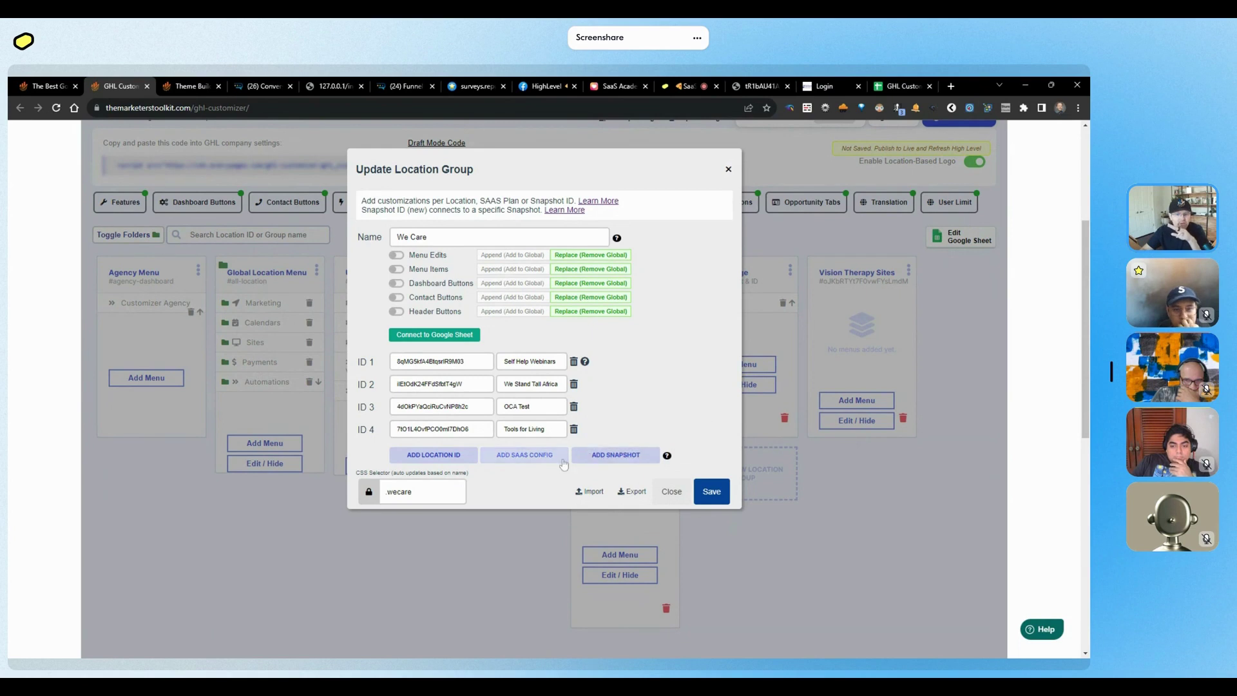
Step: Copy the Standard plan's monthly Stripe Price ID and enter it as both plan IDs of a SaaS config entry in the We Care group
click(537, 461)
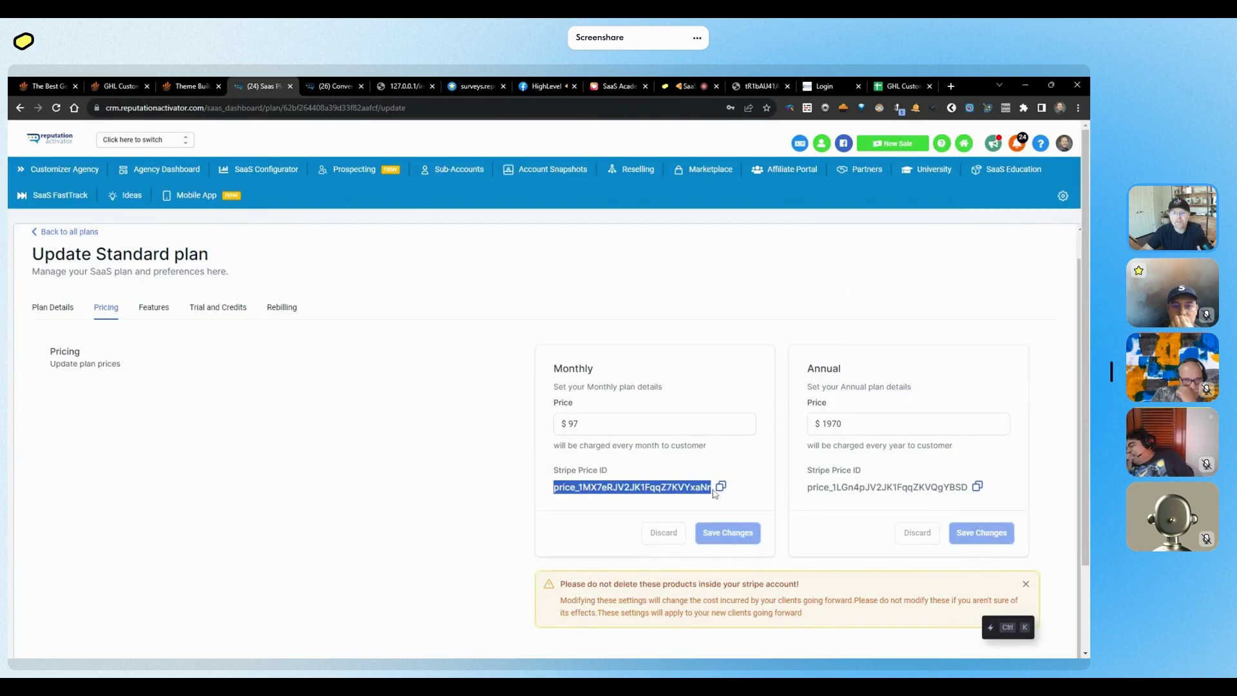
click(720, 487)
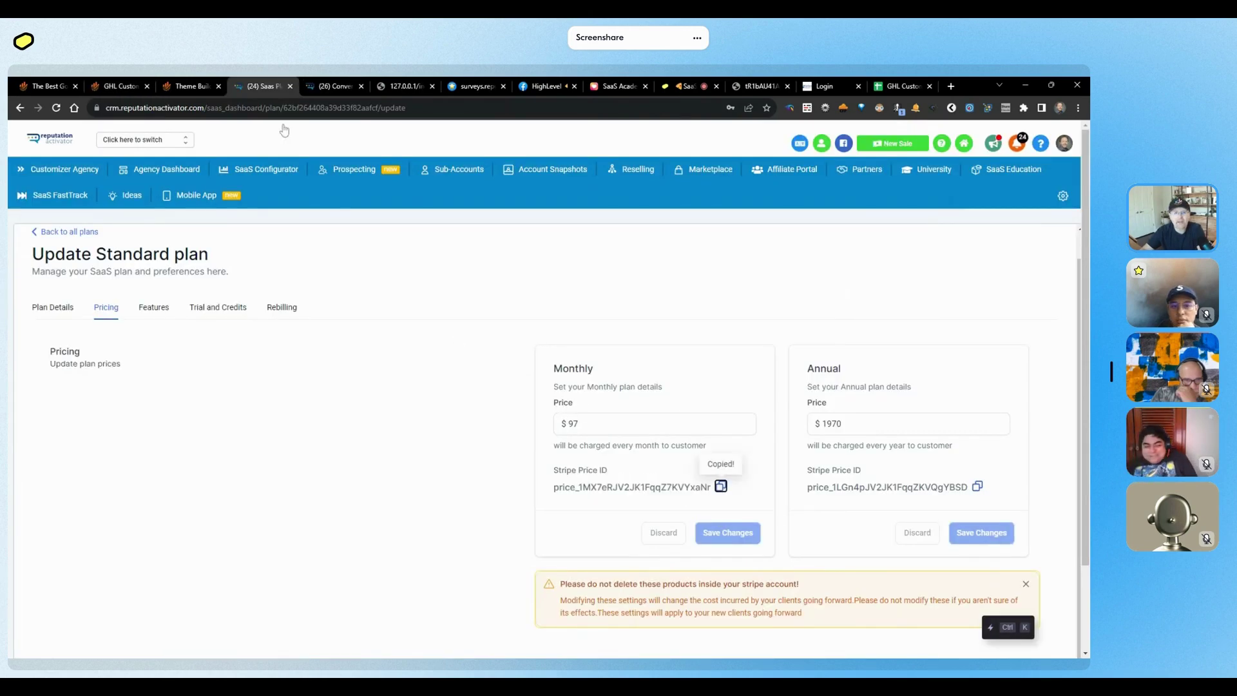
click(125, 83)
click(524, 454)
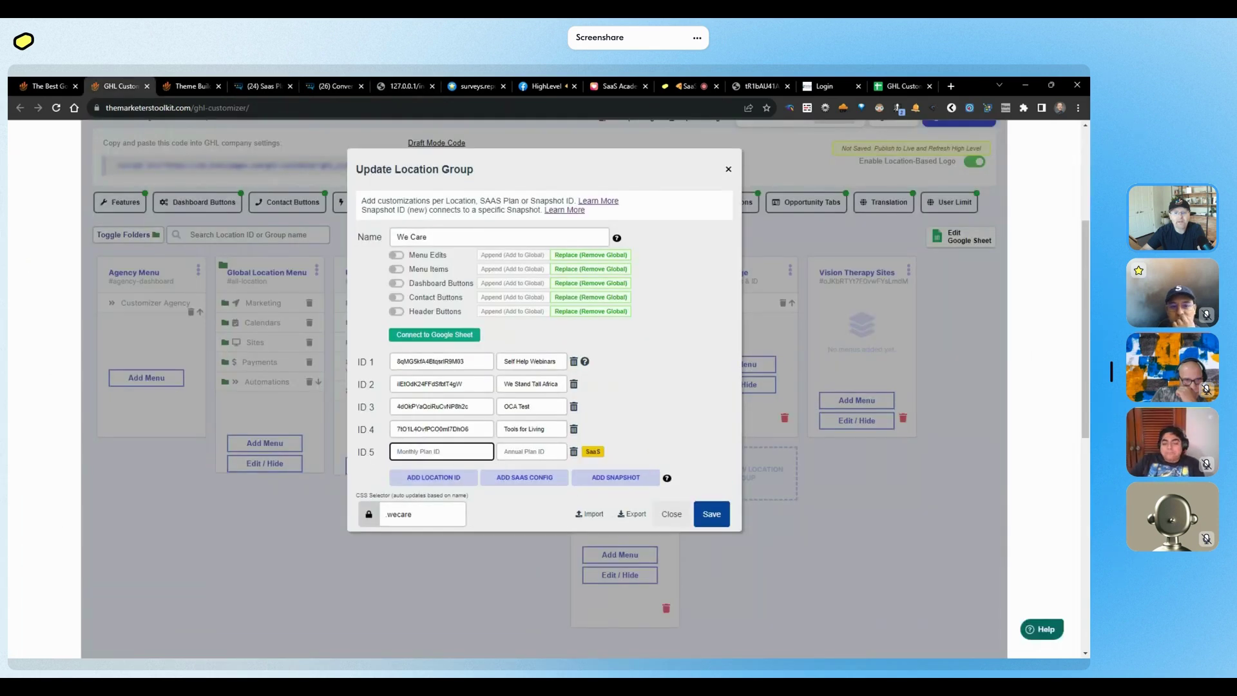
key(ctrl+v)
key(Tab)
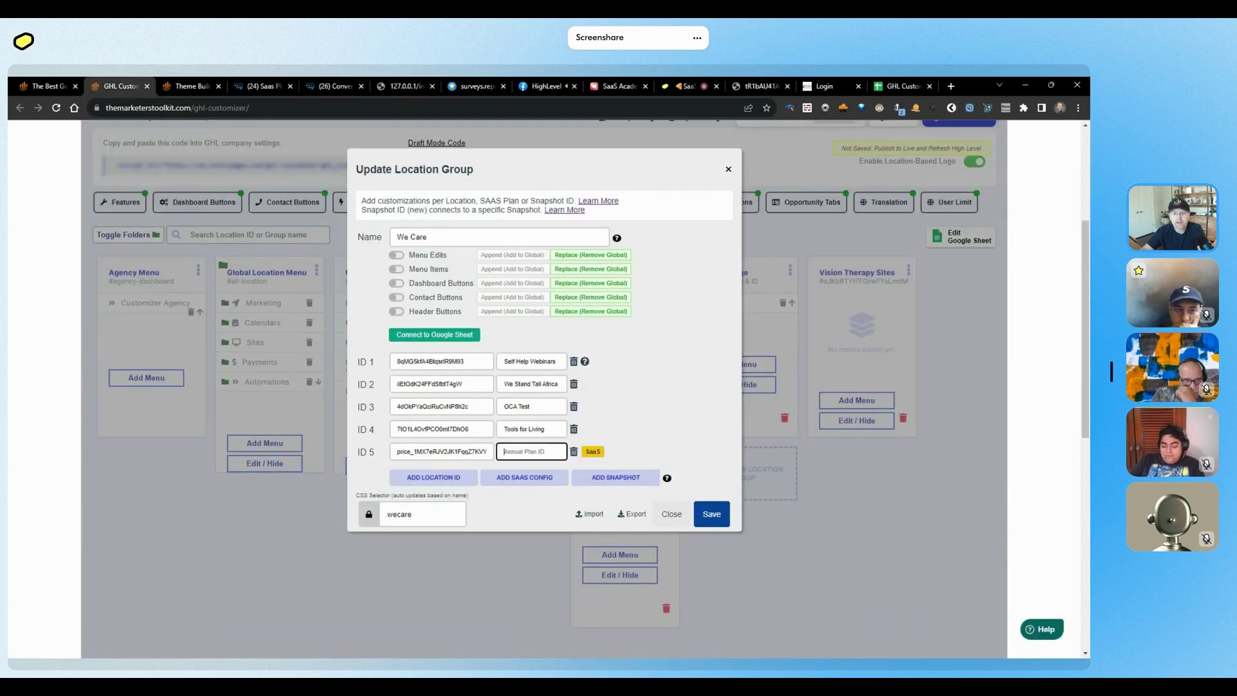
key(ctrl+v)
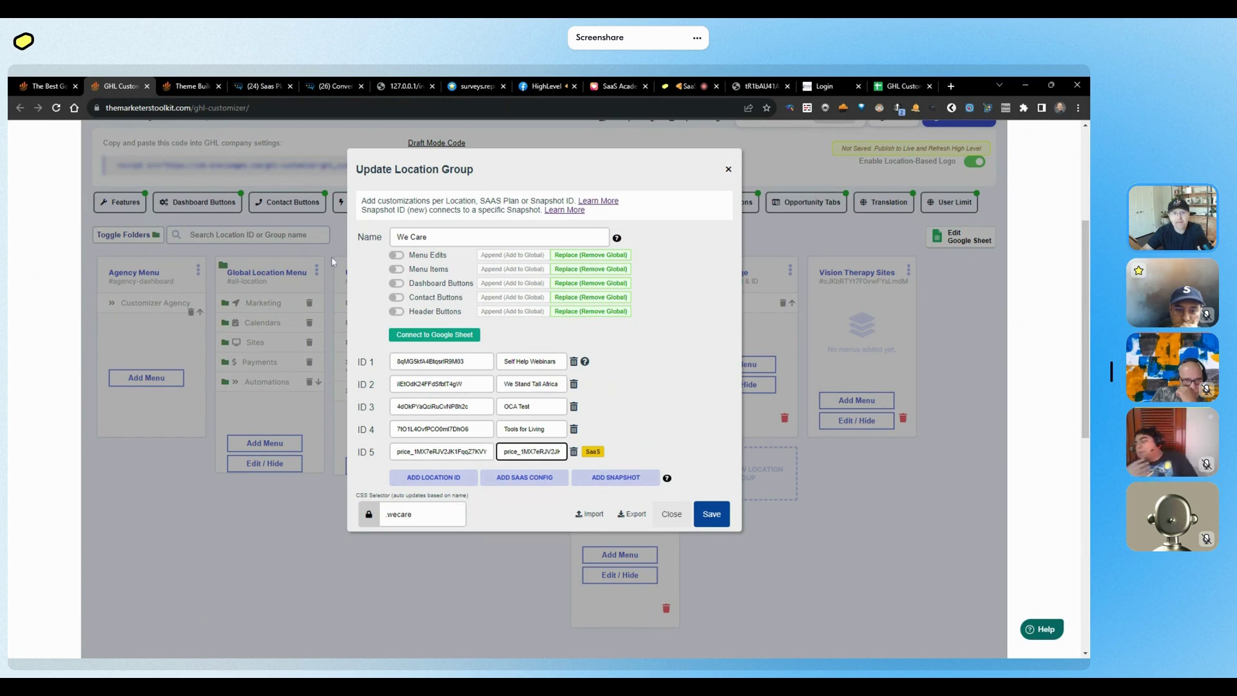
click(265, 86)
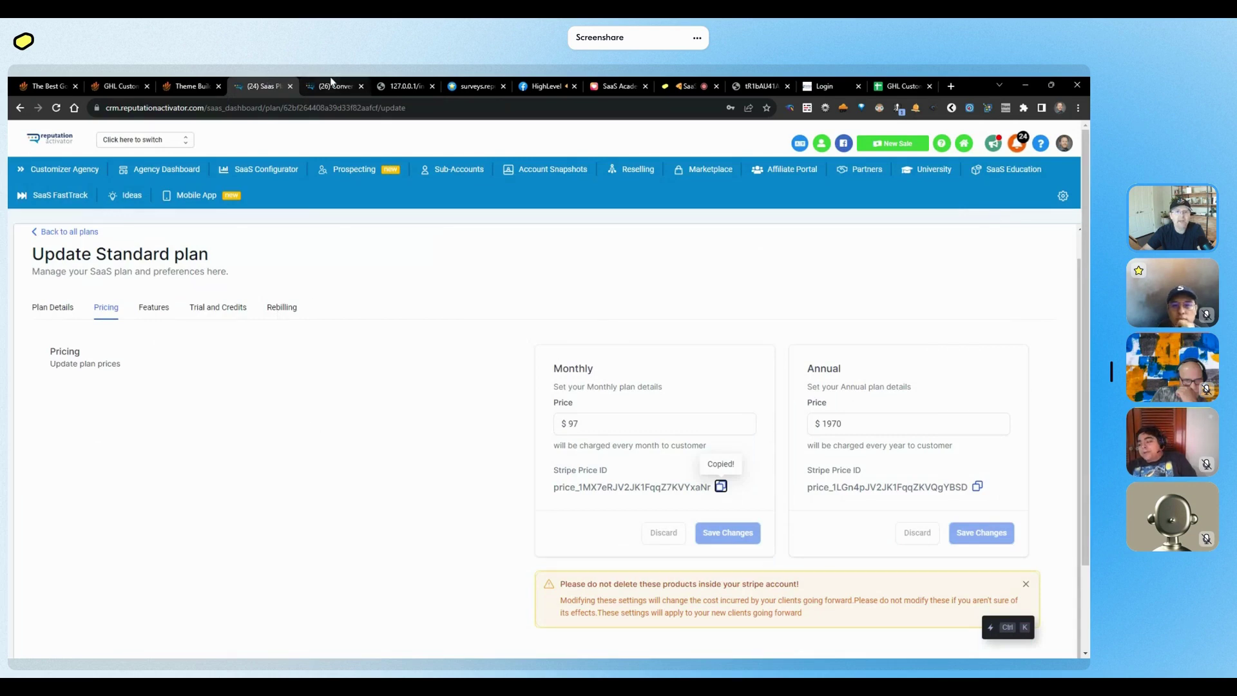
click(168, 86)
click(126, 86)
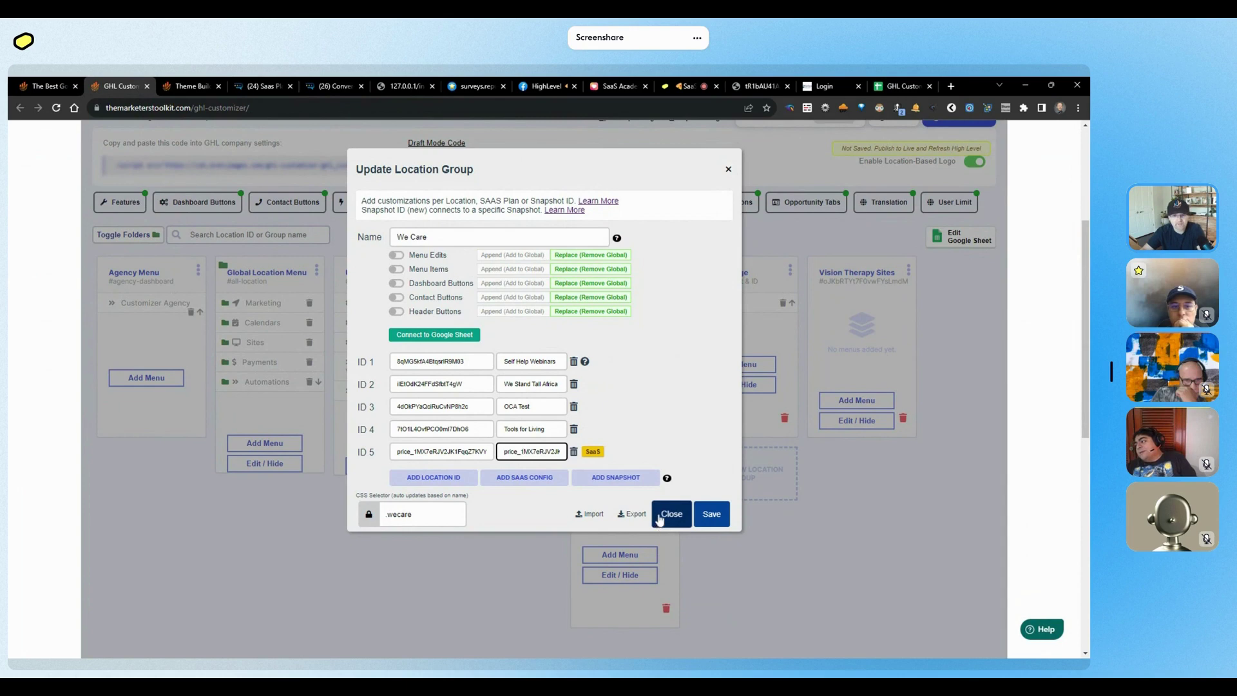
Step: Replace the SaaS entry with a snapshot entry in the We Care group and copy the Tele VT v2 snapshot ID from the agency settings
click(615, 477)
click(525, 452)
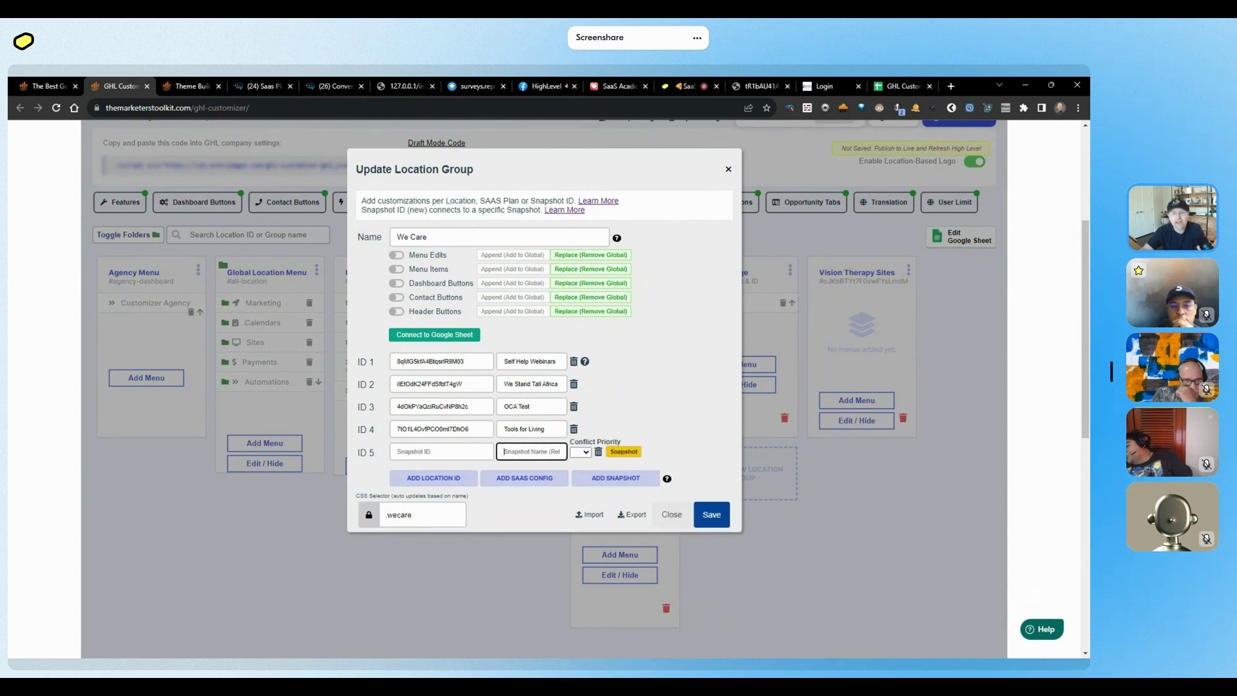
click(264, 85)
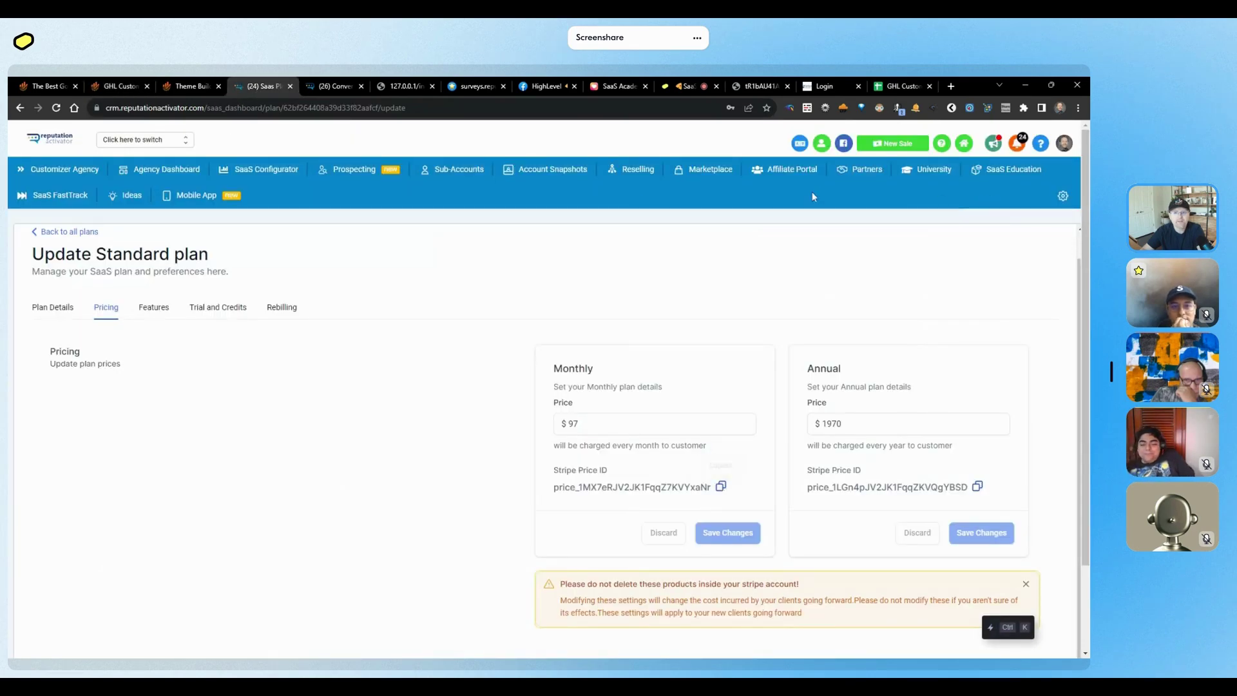
click(1061, 197)
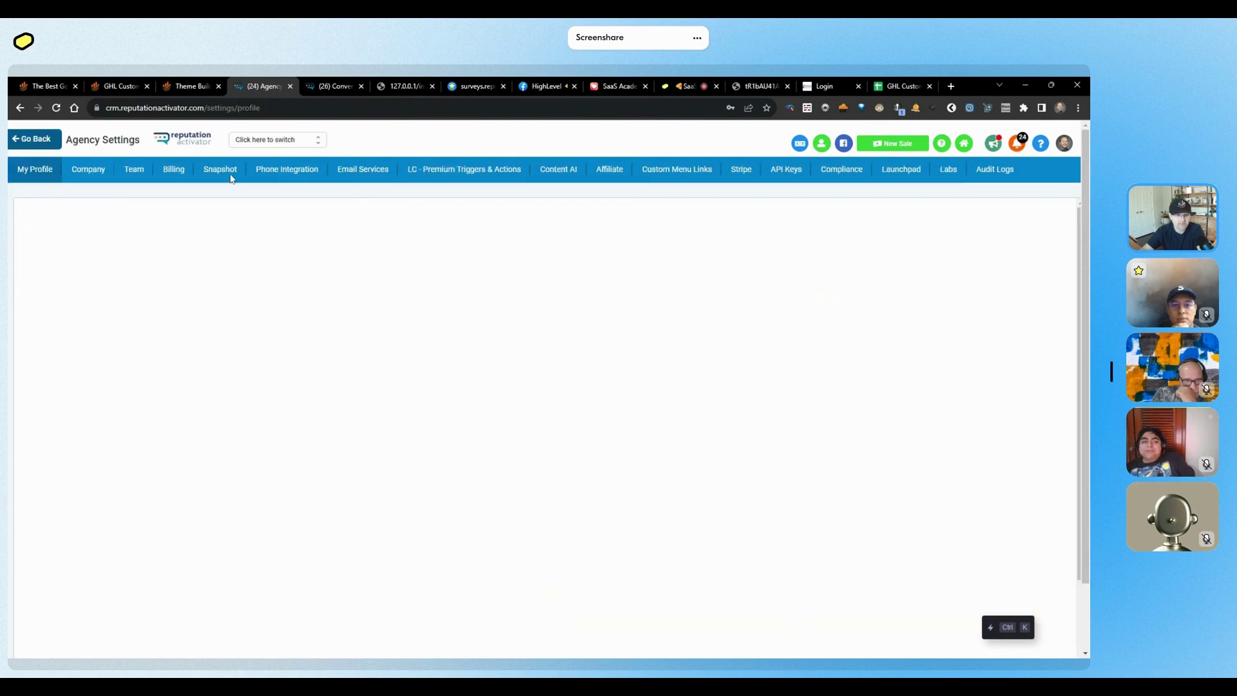
click(231, 179)
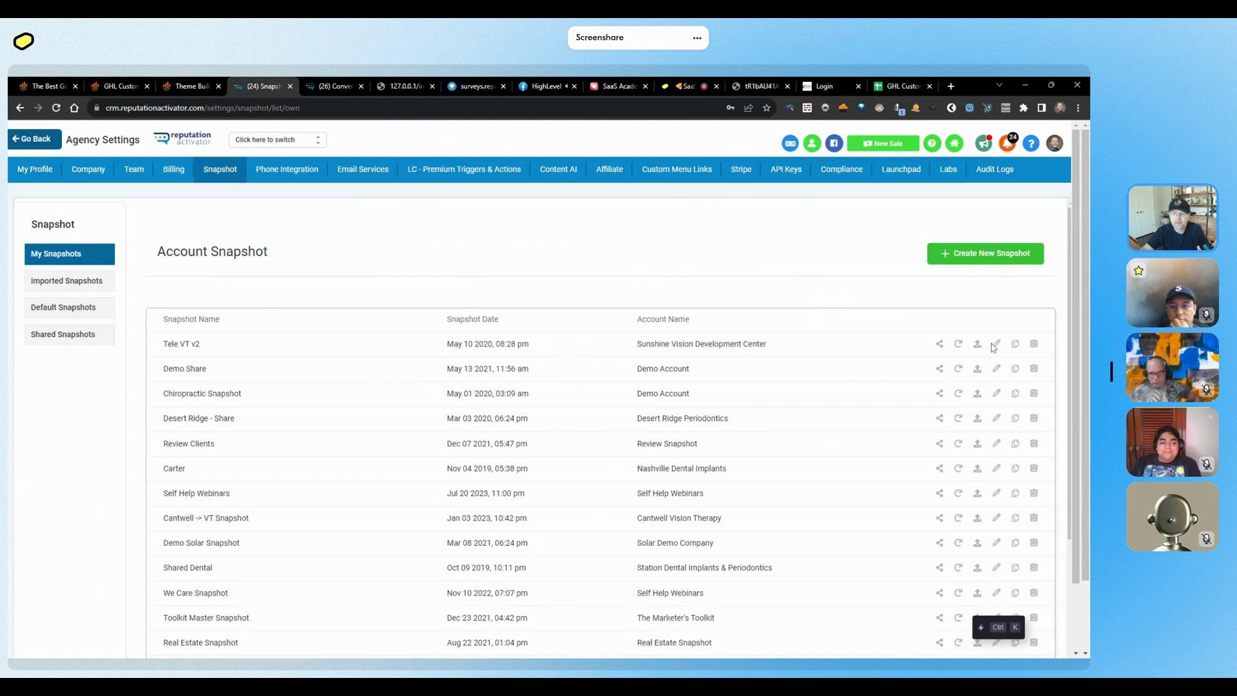
click(1014, 344)
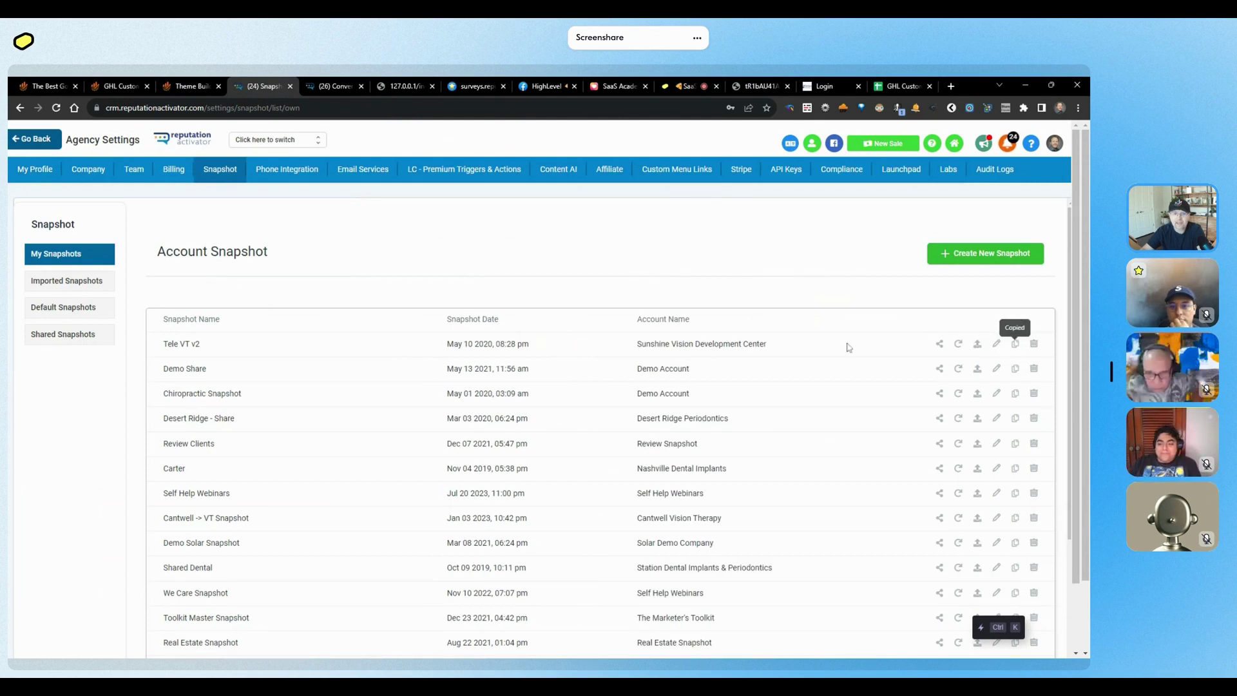
drag(163, 343, 216, 343)
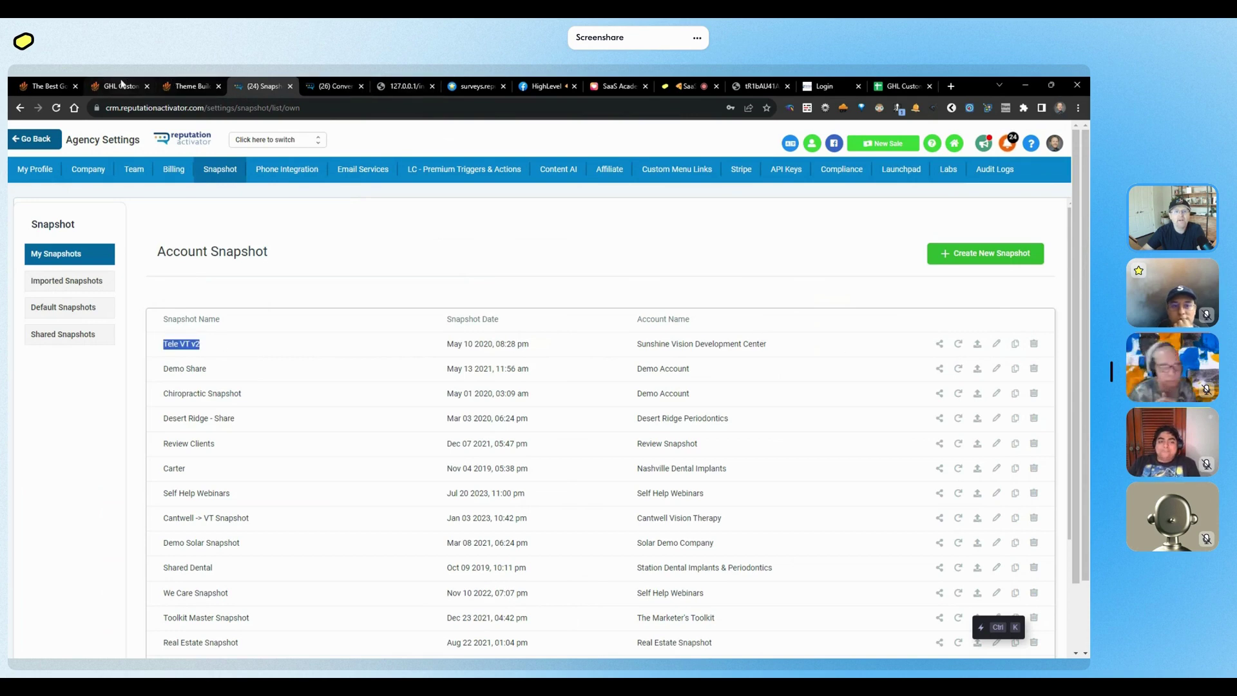
Step: Fill the We Care snapshot entry with the copied snapshot ID and the name Tele VT, check its conflict priority, and remove the entry
click(121, 84)
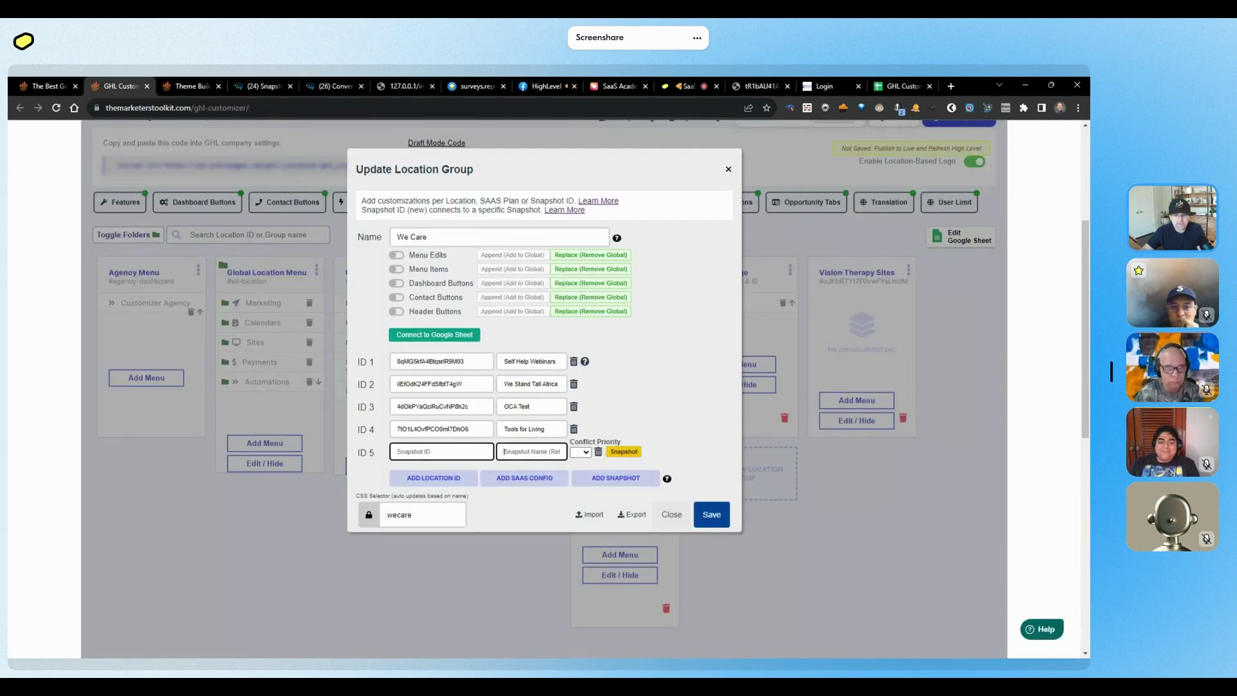
click(441, 451)
key(ctrl+v)
click(531, 451)
text(Te)
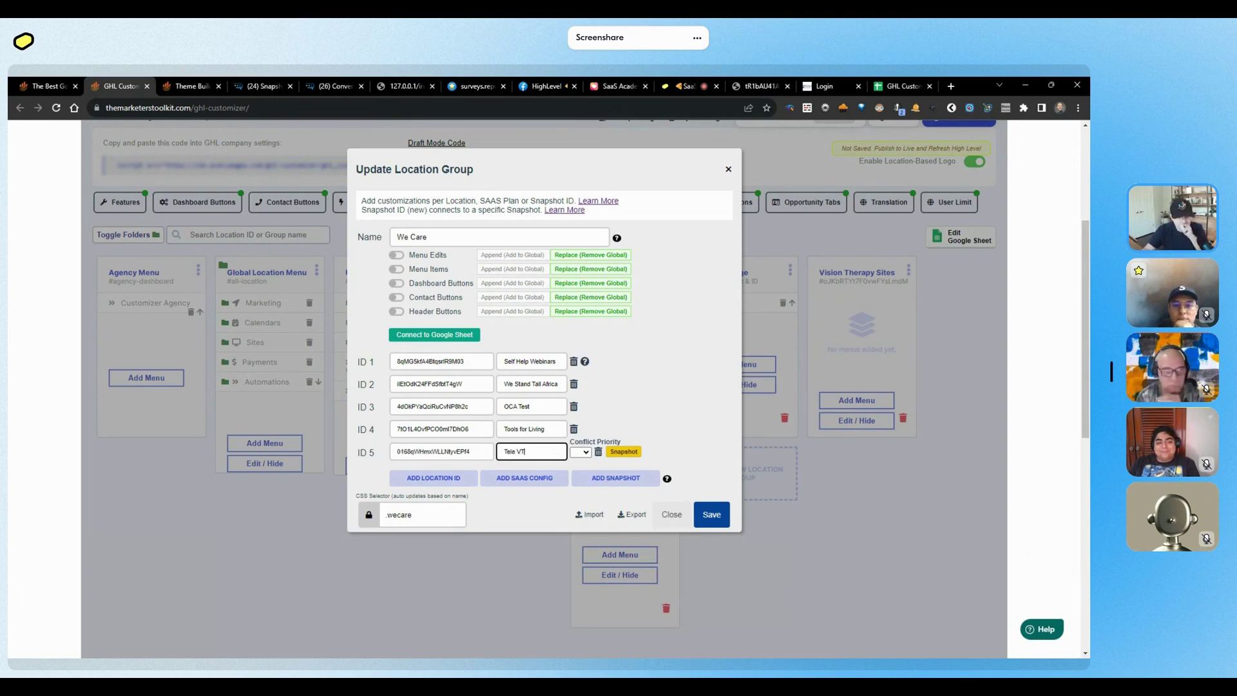
click(582, 454)
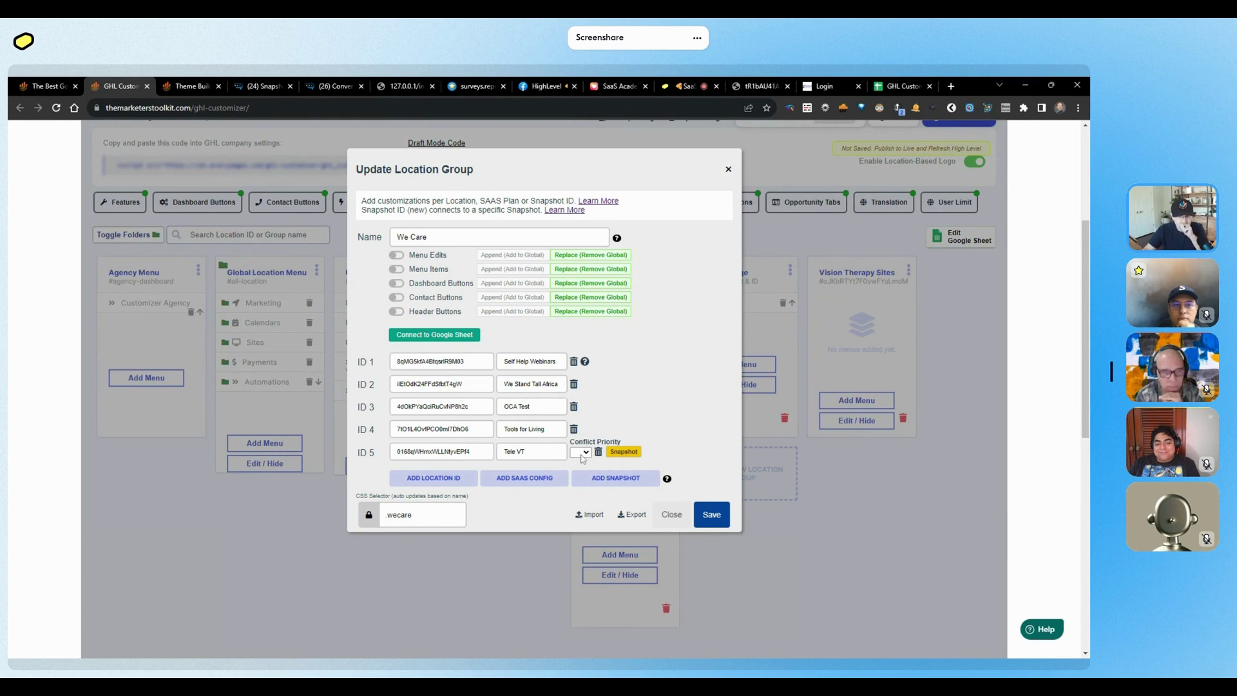
click(598, 452)
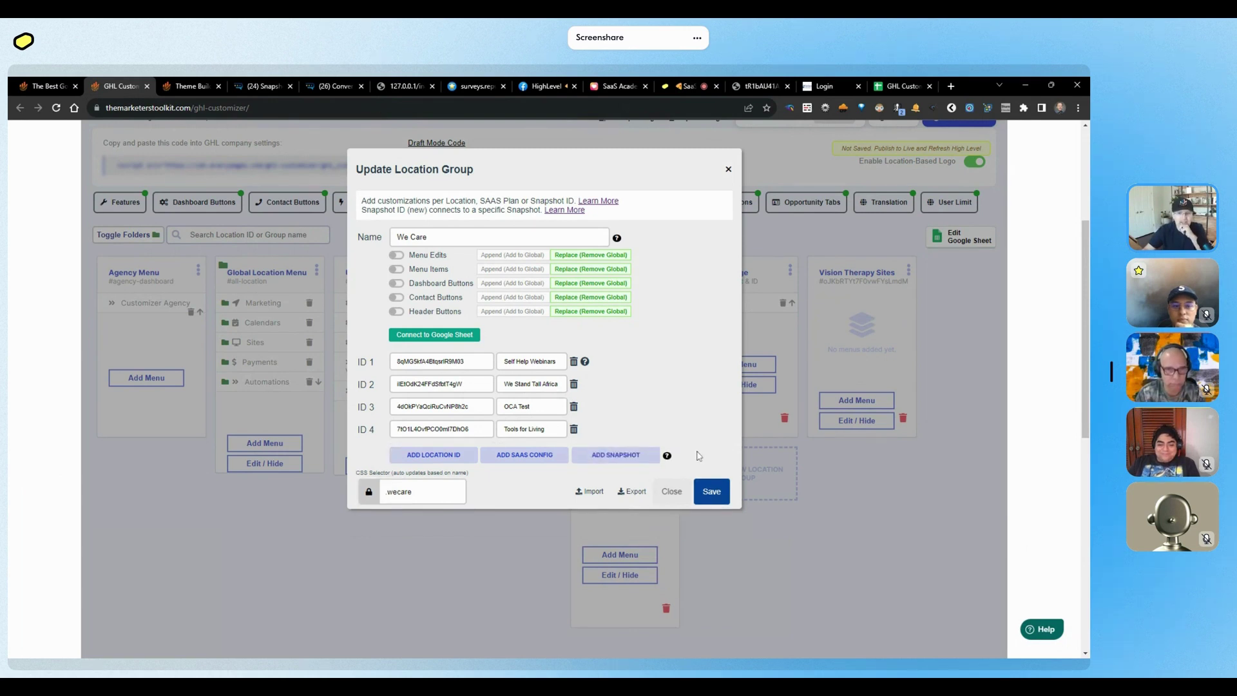
Step: Preview the We Care group's Google Sheet connection, close without saving, and inspect the sheet link in the customizer's Google Sheet settings
click(460, 339)
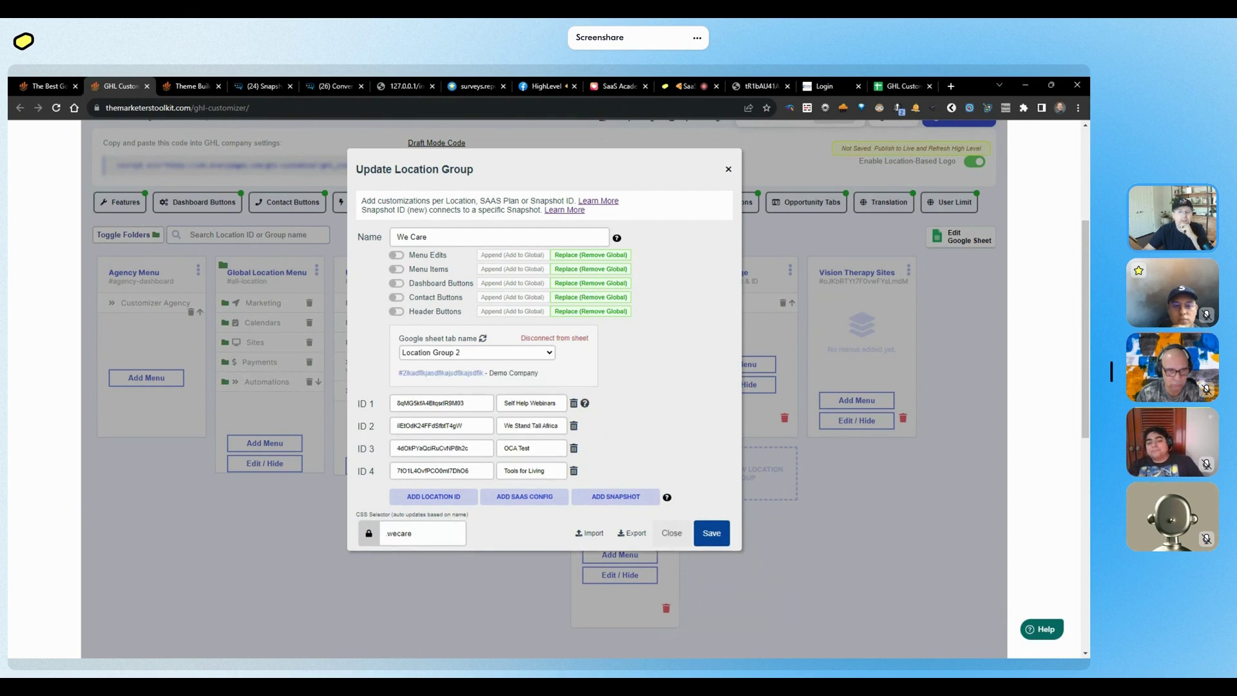
click(672, 533)
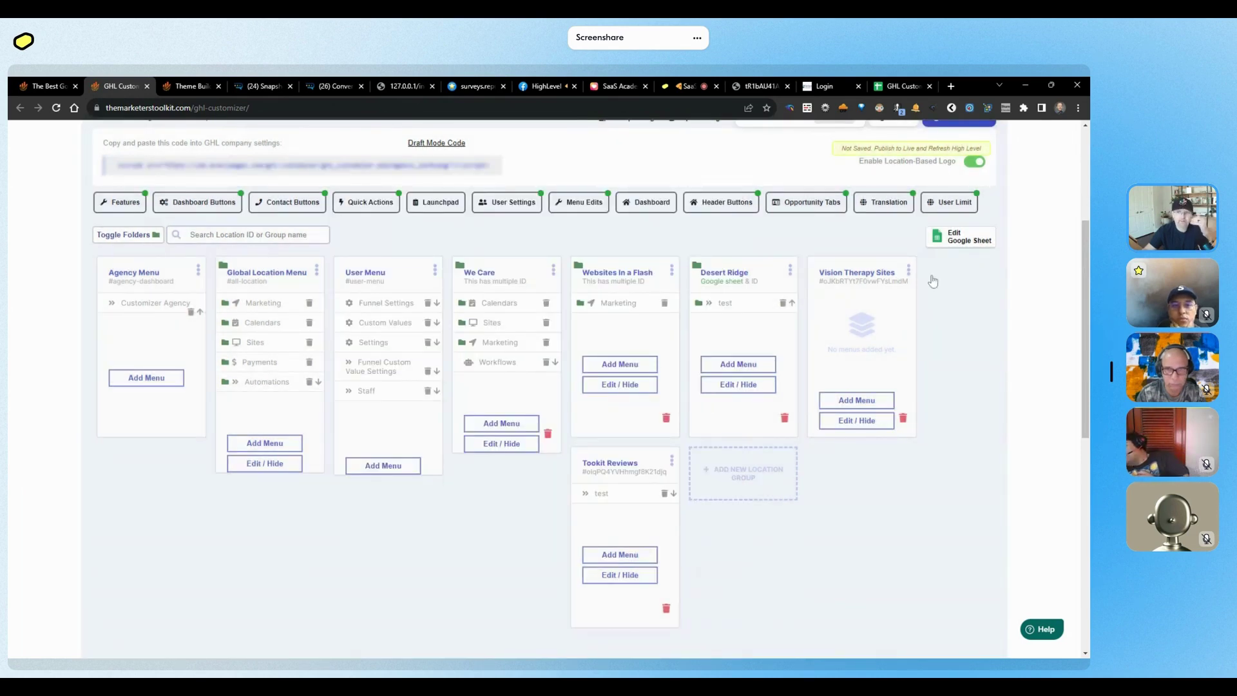
click(956, 236)
click(509, 321)
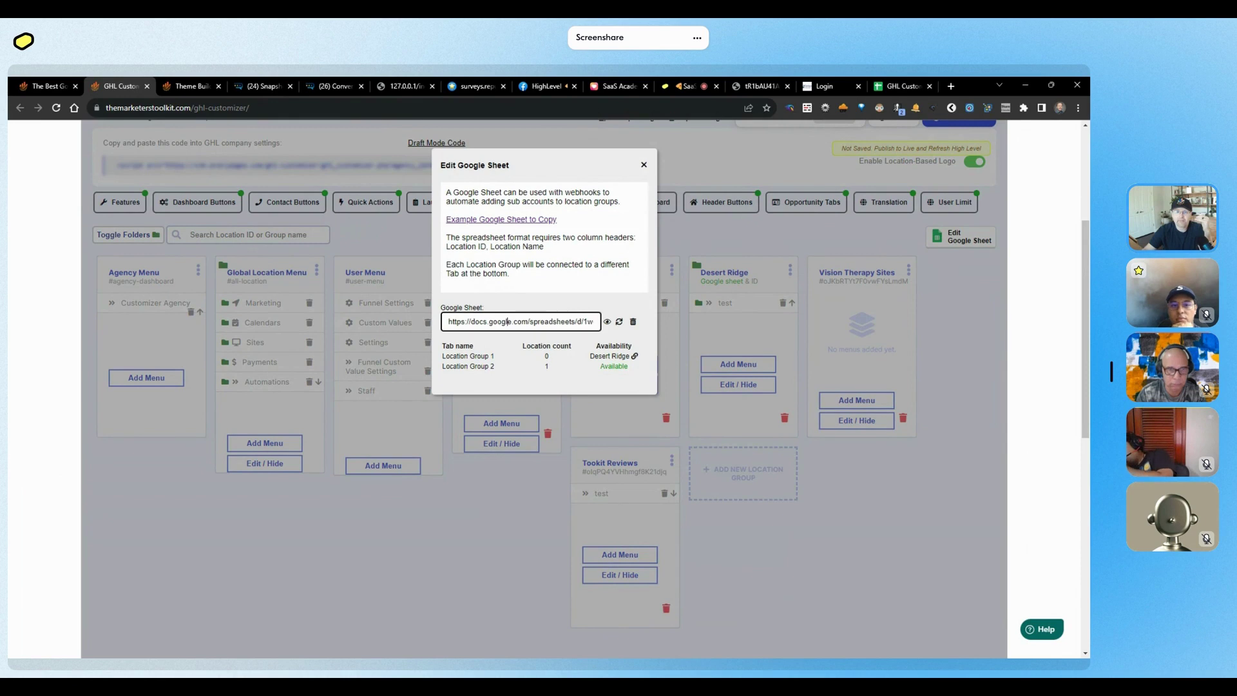
key(ctrl+a)
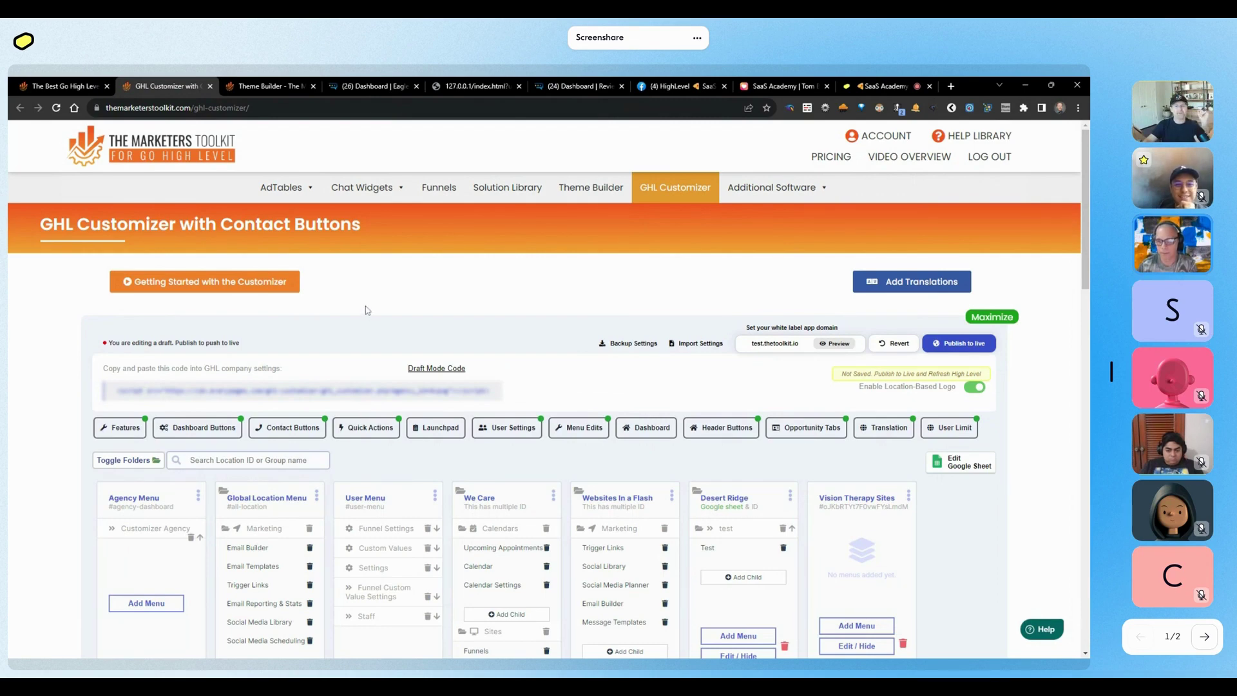
click(252, 87)
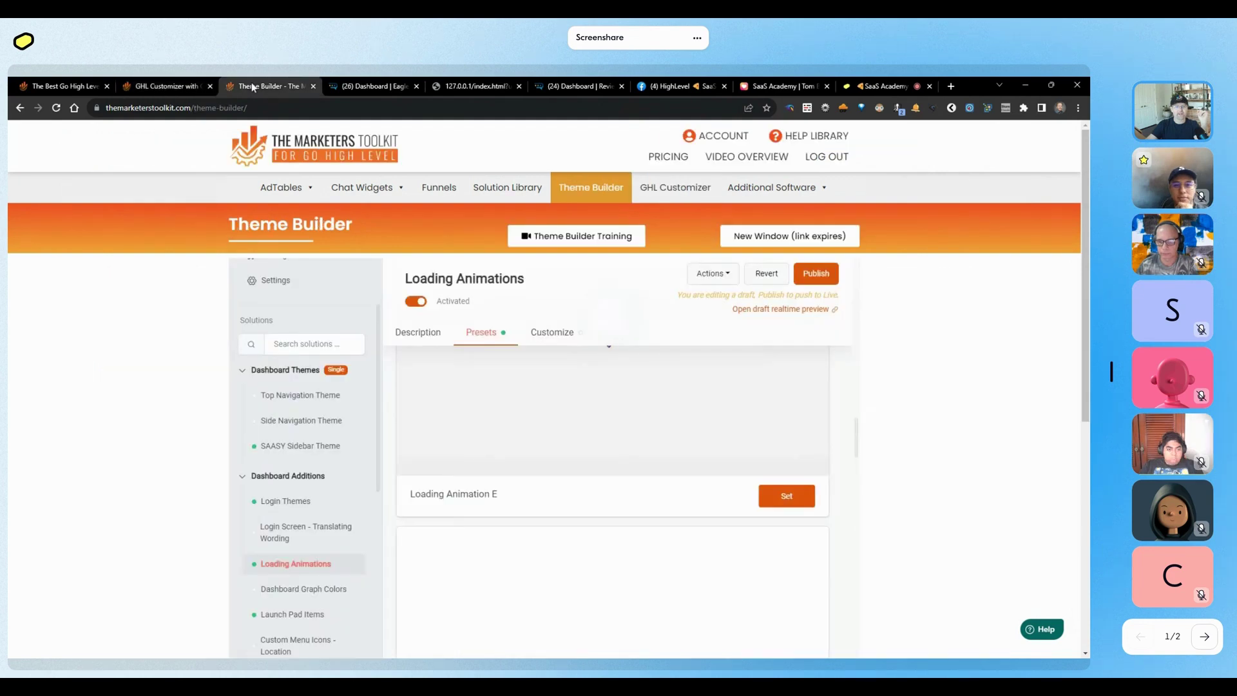
click(379, 84)
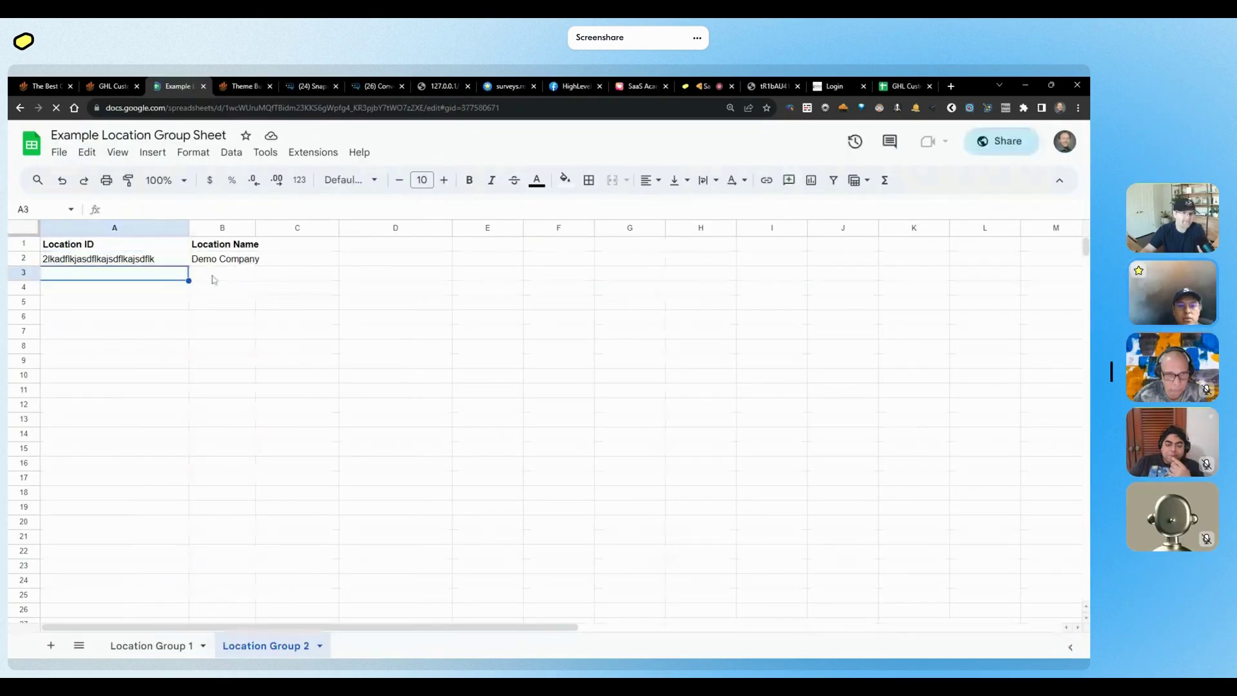
click(216, 287)
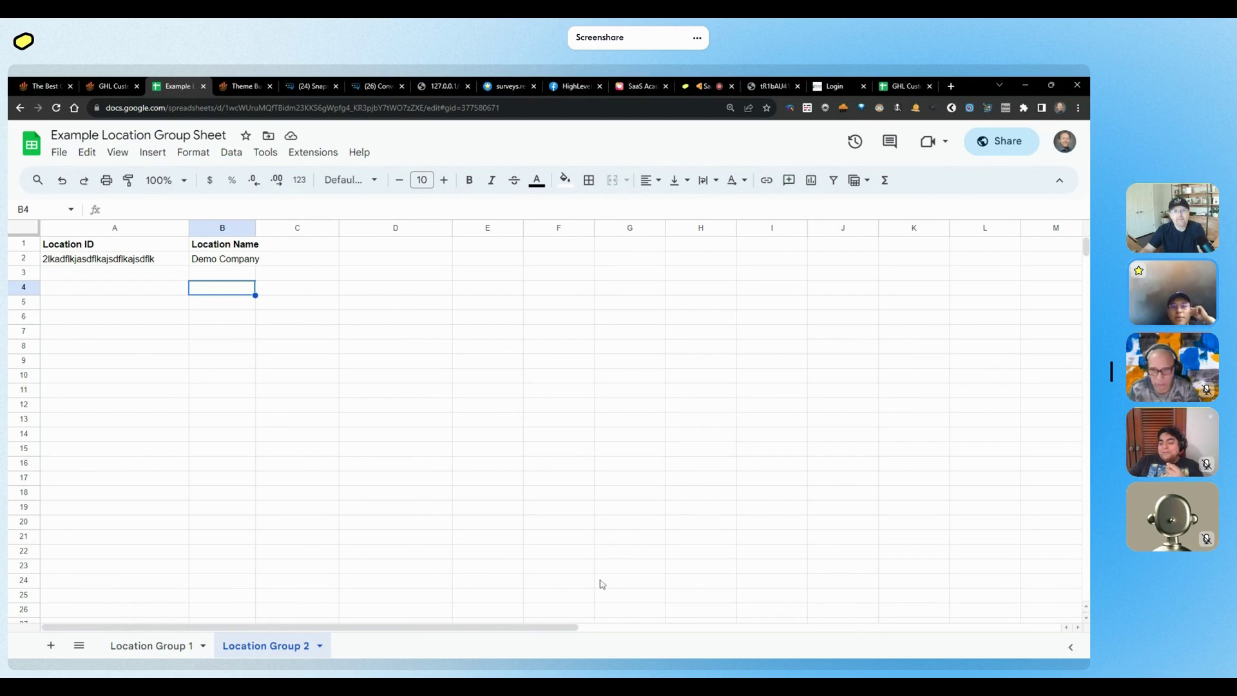
Step: Switch to the login page and disable, then re-enable, its custom CSS to compare the default and themed sign-in screens
click(708, 86)
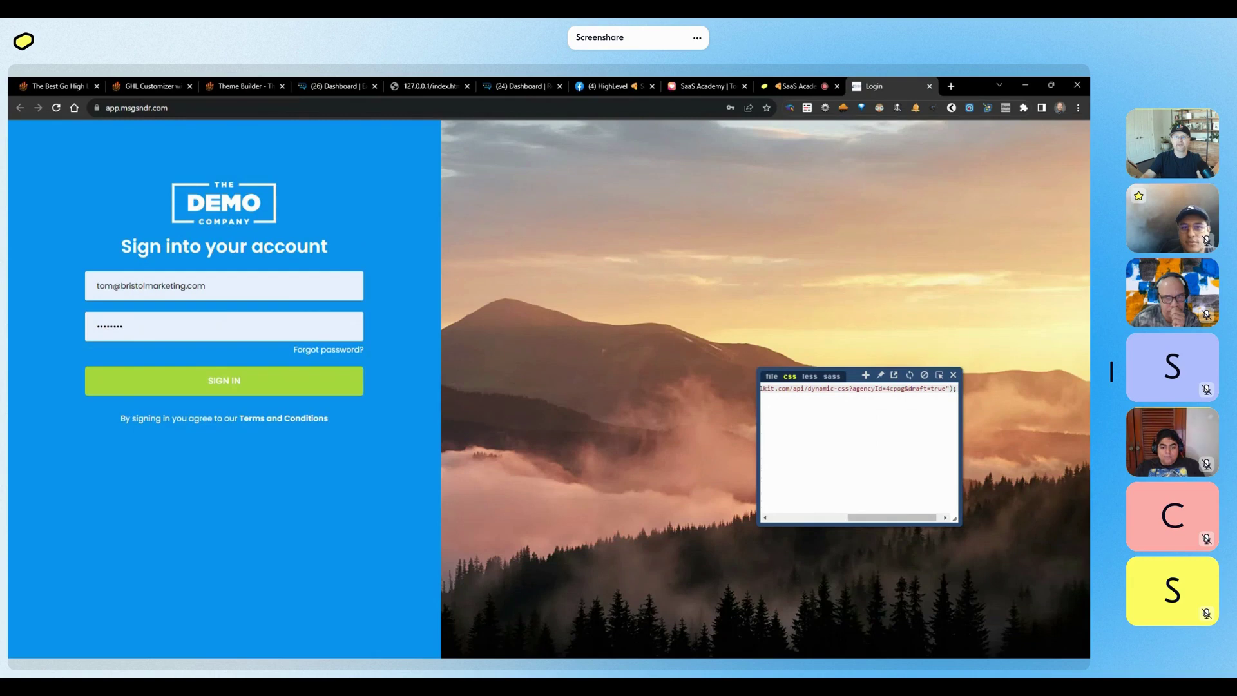
click(924, 375)
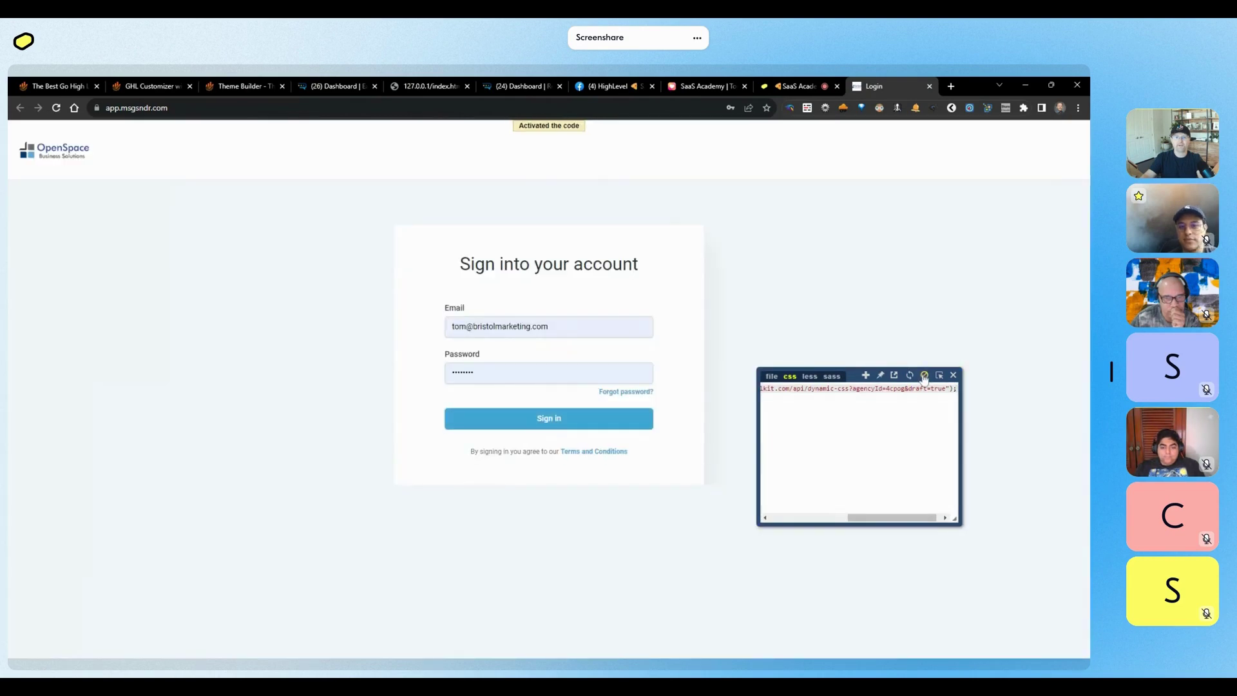
click(924, 375)
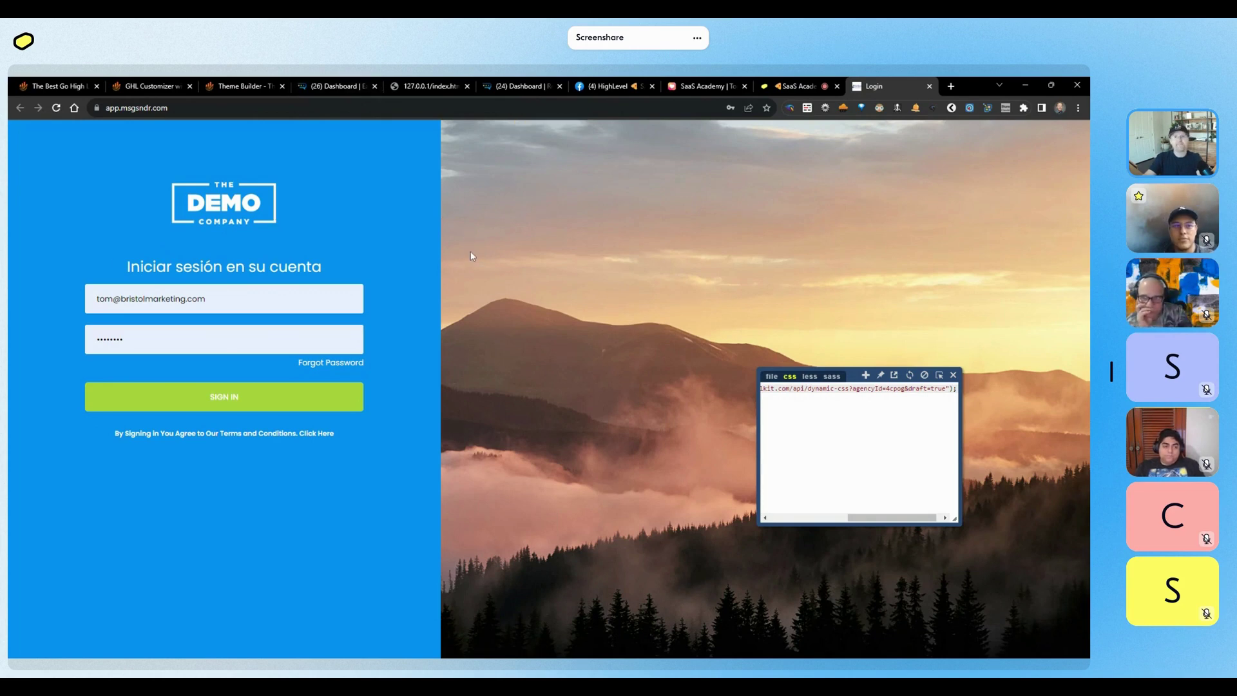
Step: Switch to the GHL Customizer and open its Translation settings to examine the enabled options and languages
click(335, 86)
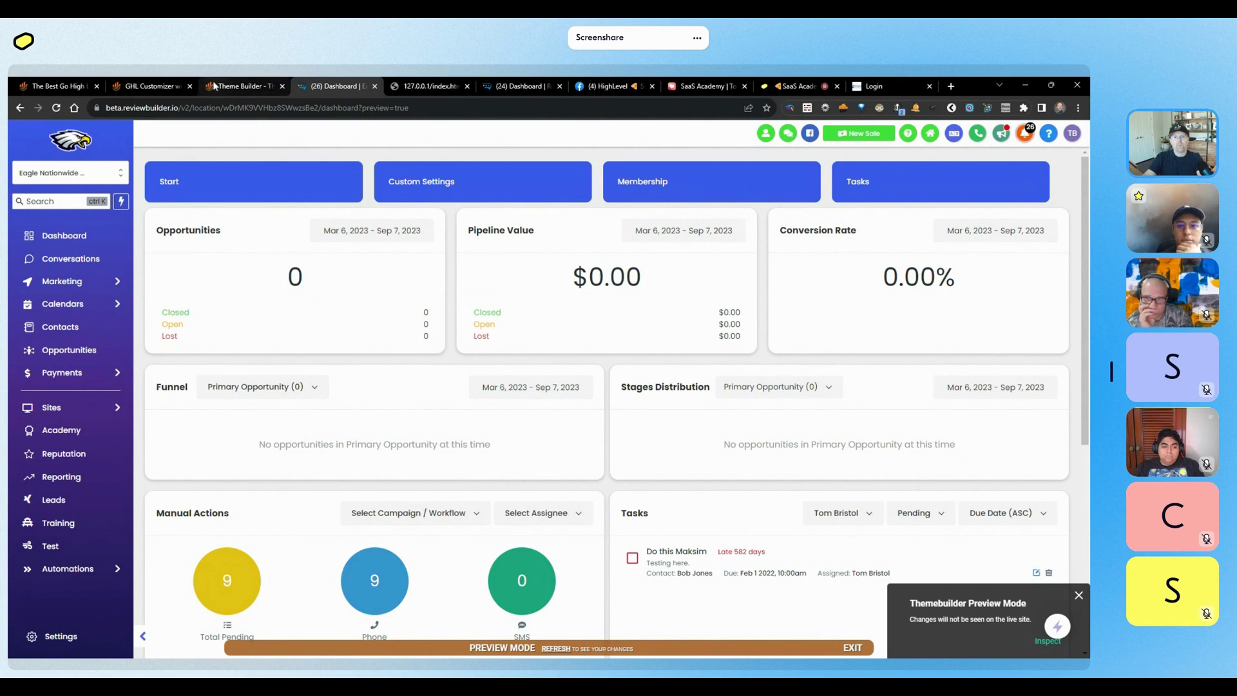
click(428, 85)
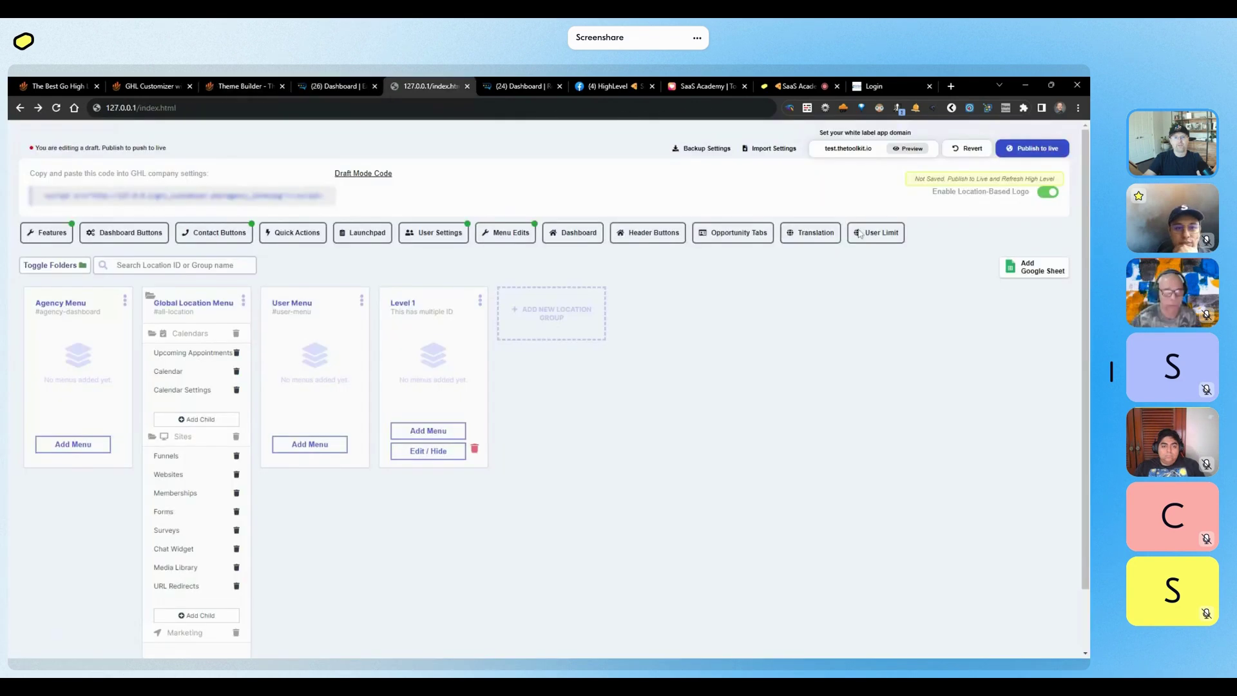
click(148, 86)
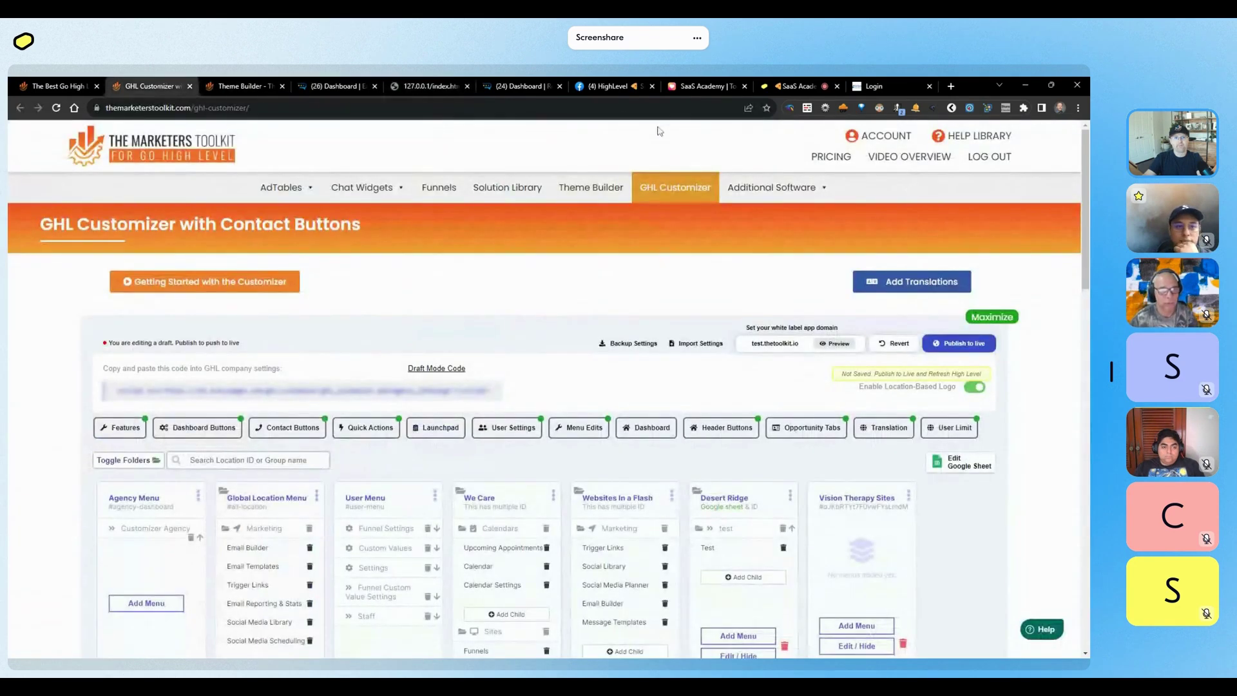
scroll(702, 273, down, 1)
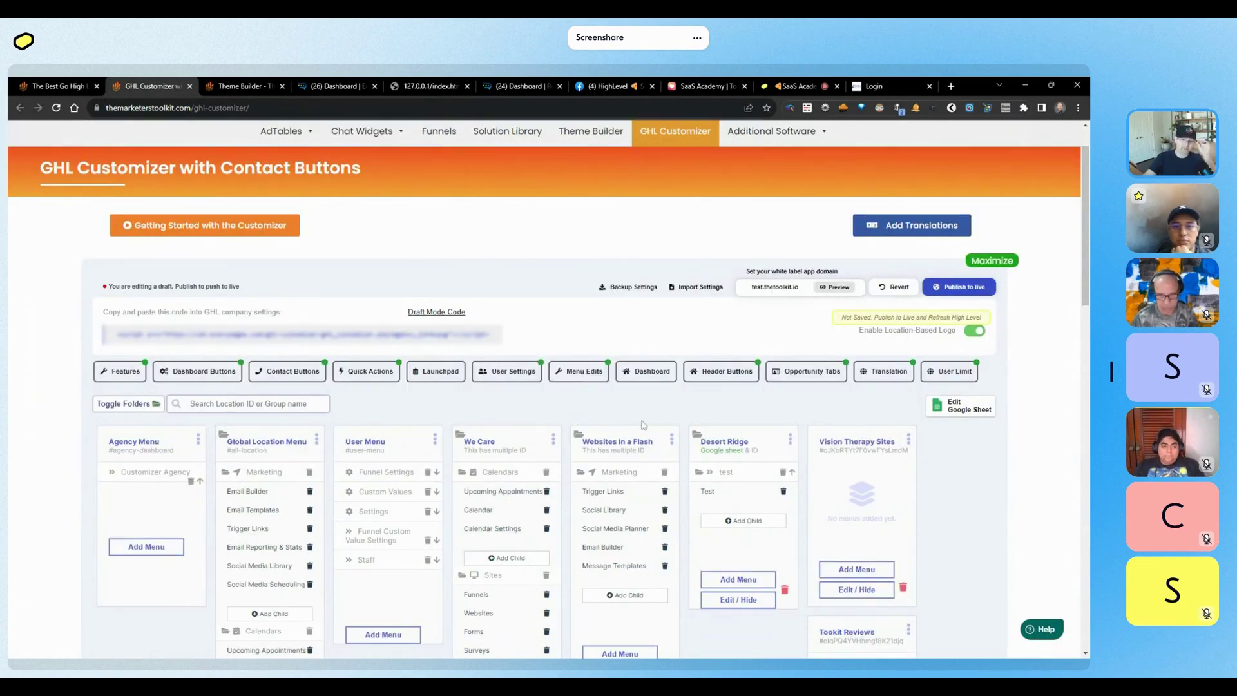
click(885, 377)
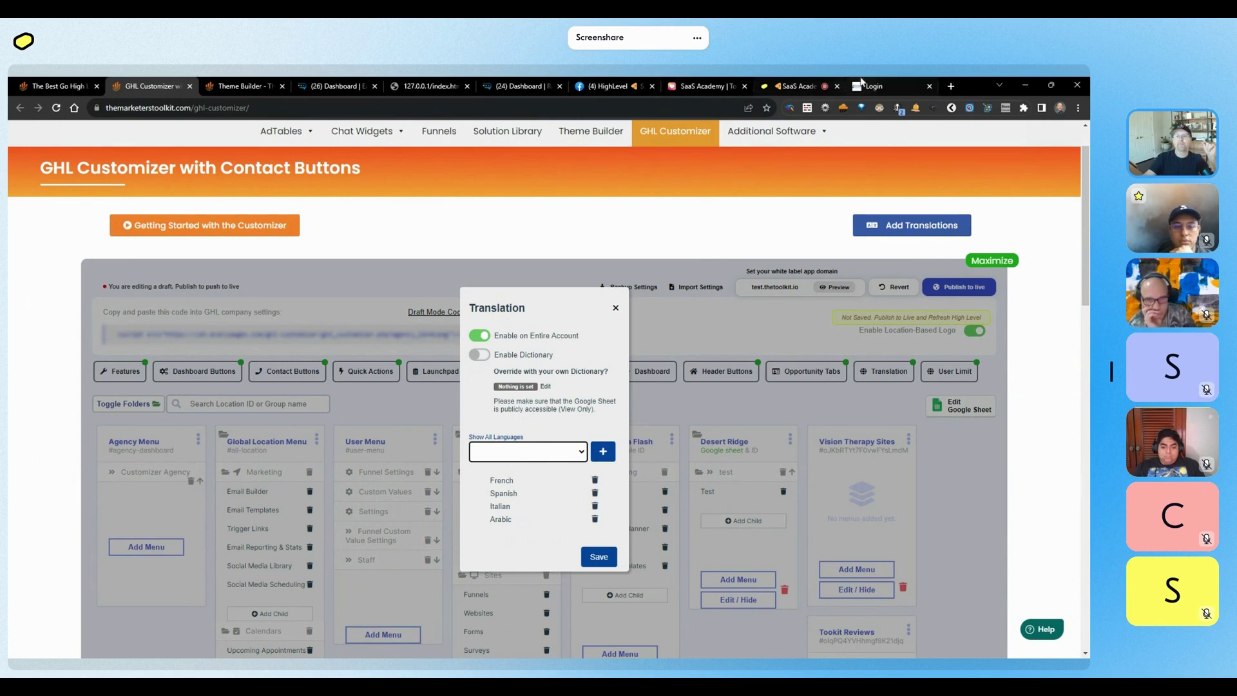
Step: Switch the Eagle Nationwide preview dashboard's display language to Spanish
click(516, 86)
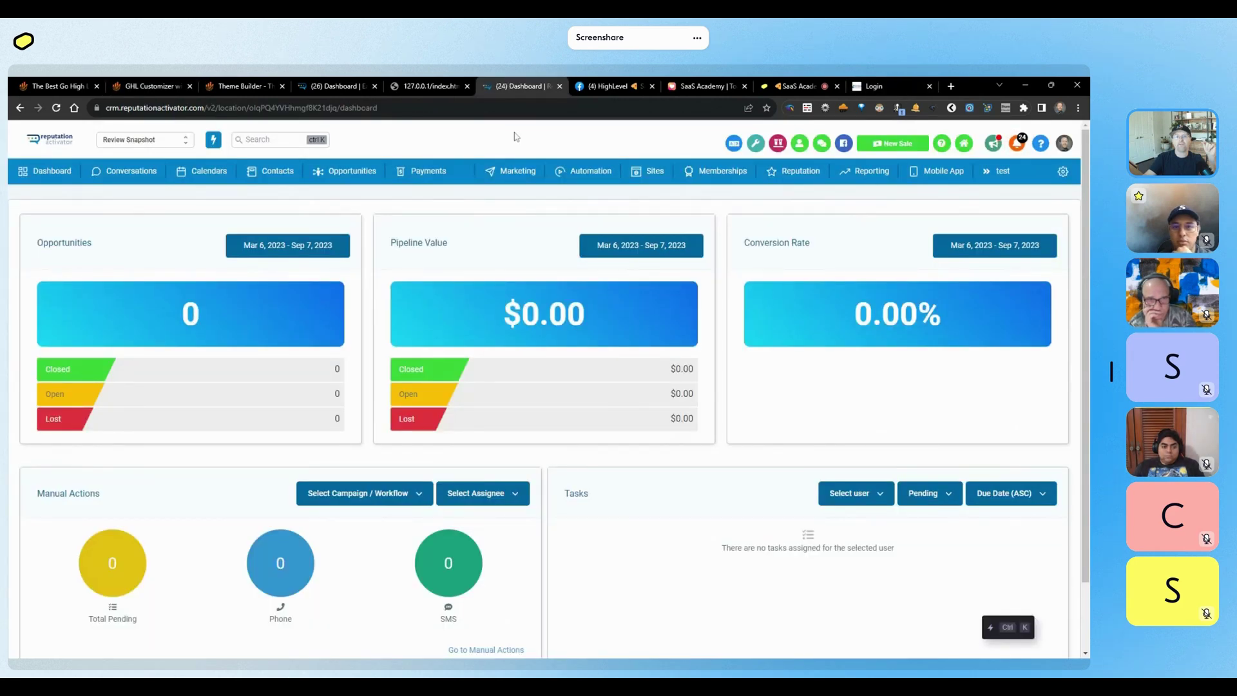
click(335, 85)
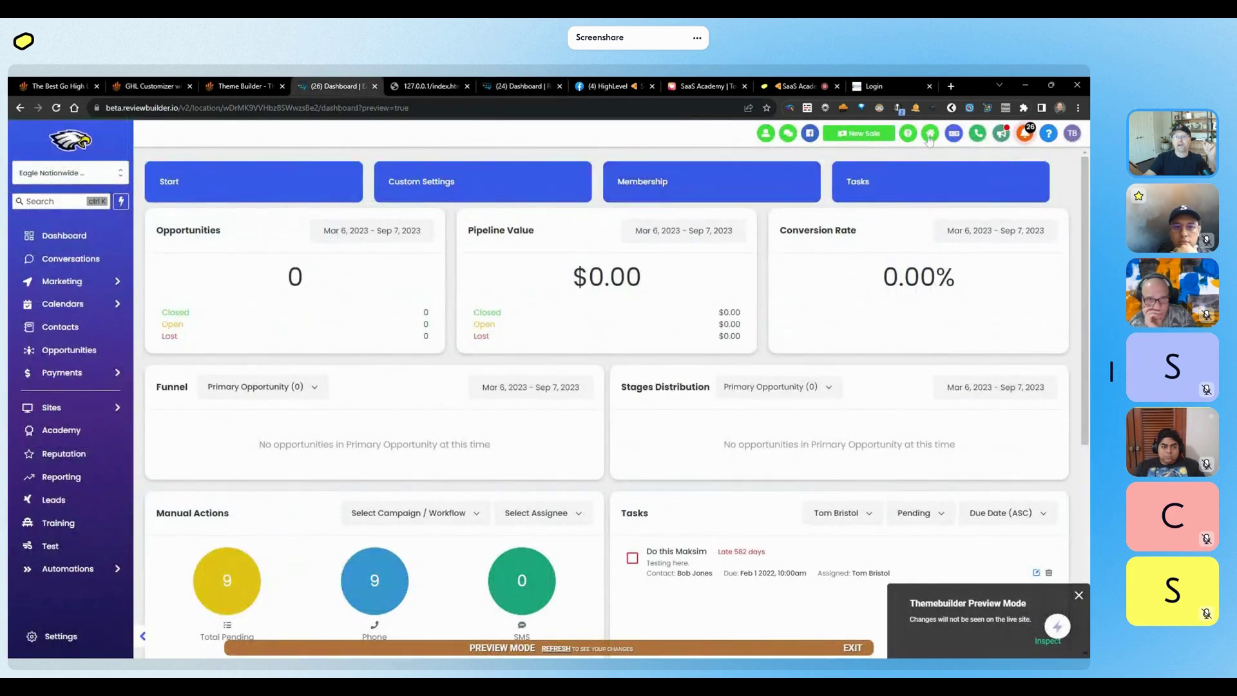
click(955, 134)
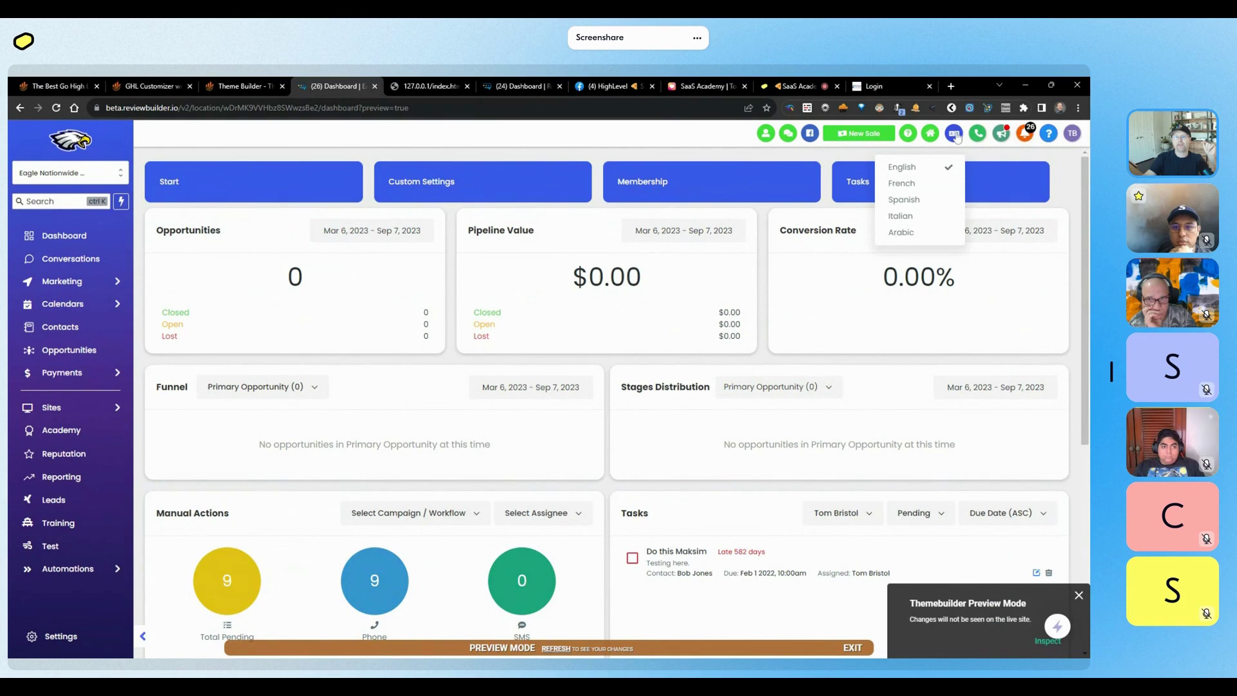
click(937, 202)
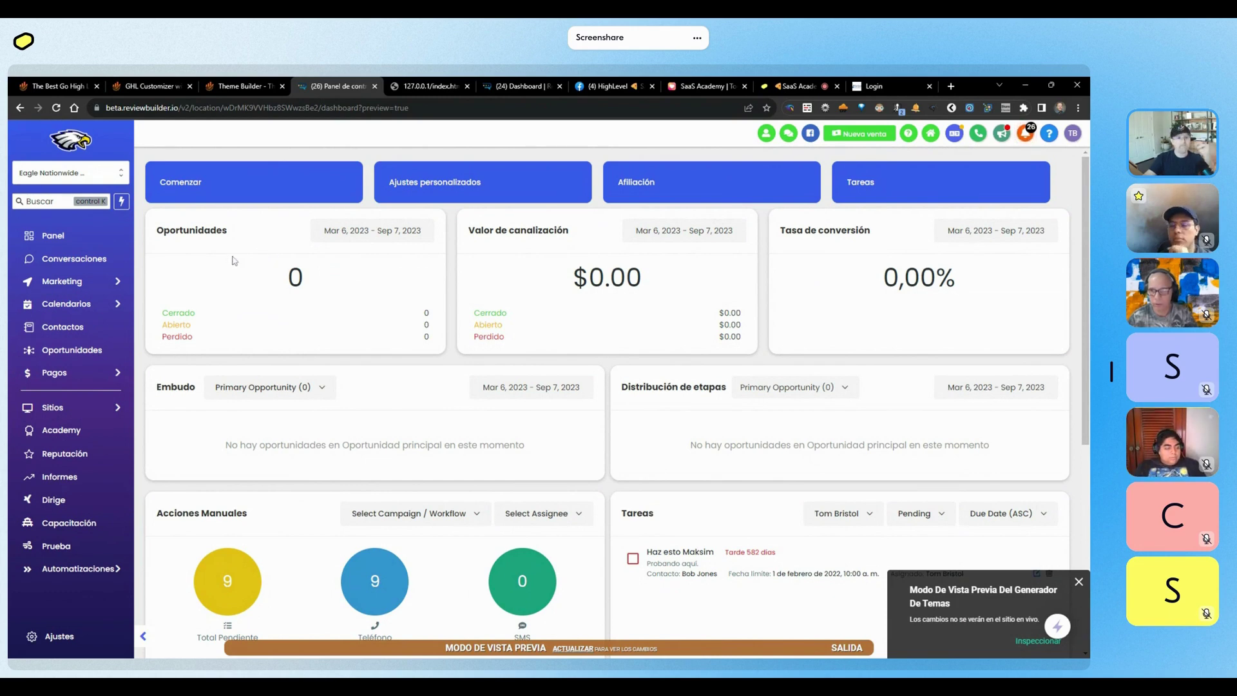
Step: Set the Platform Language to Spanish in the Eagle Nationwide business profile settings and update it
click(44, 638)
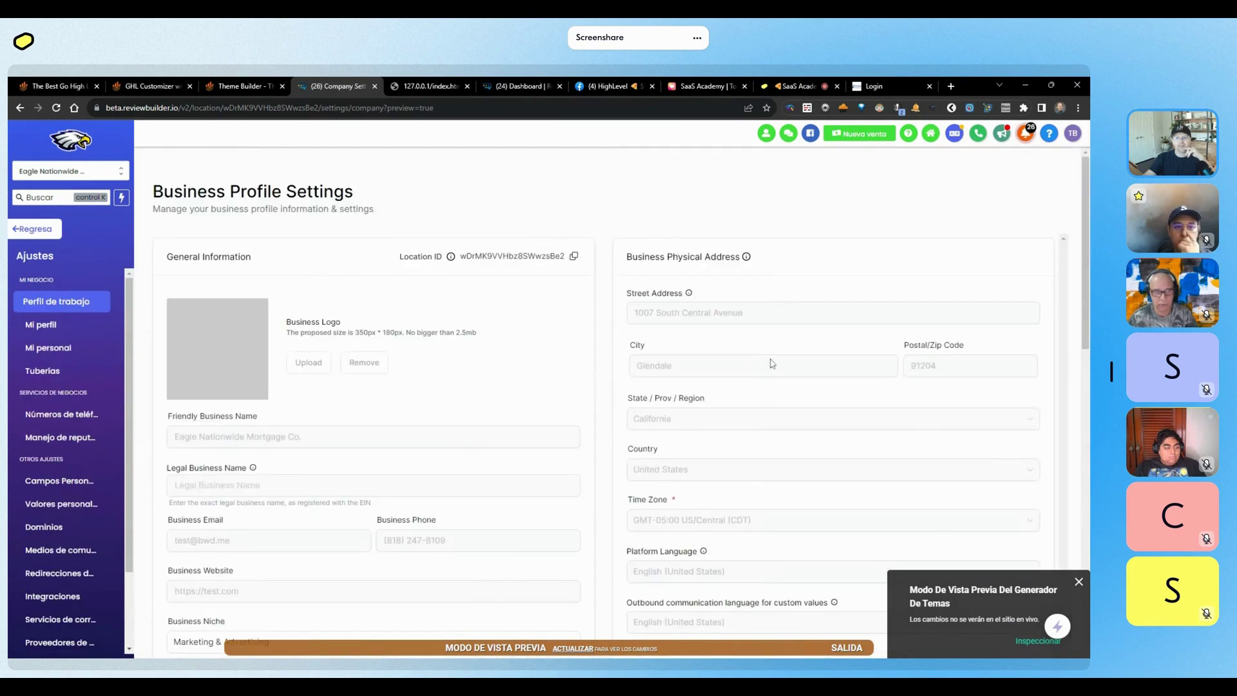
scroll(773, 363, down, 7)
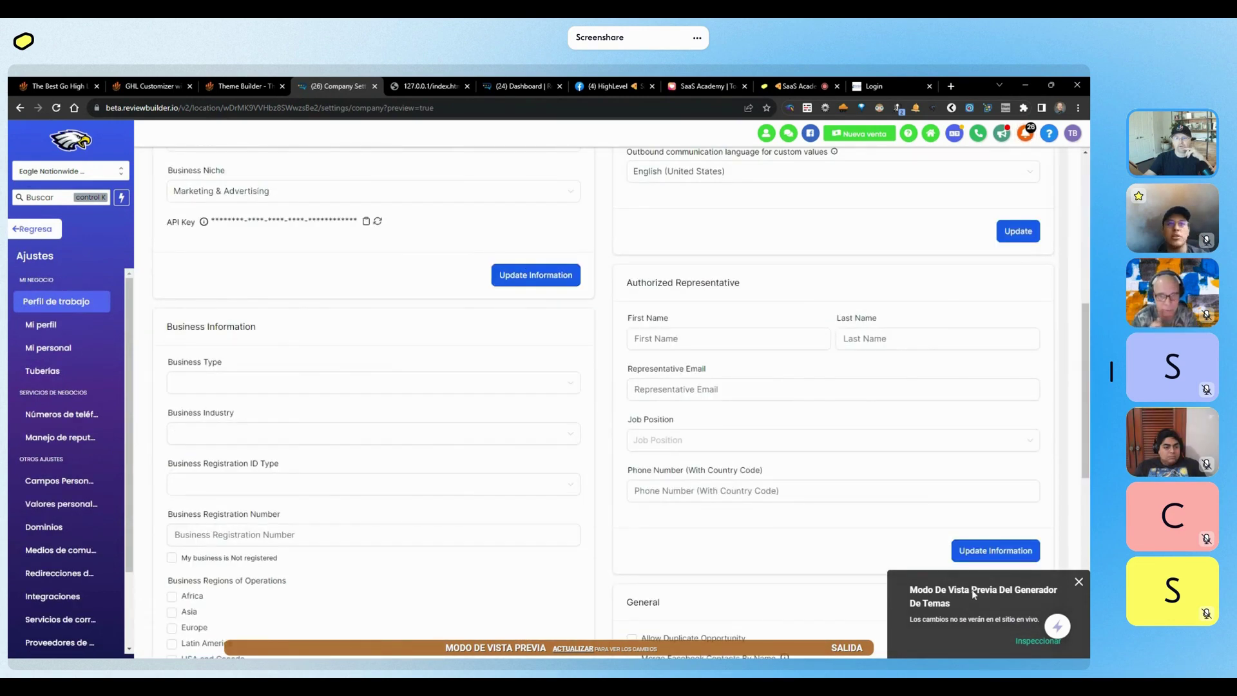
scroll(779, 464, up, 4)
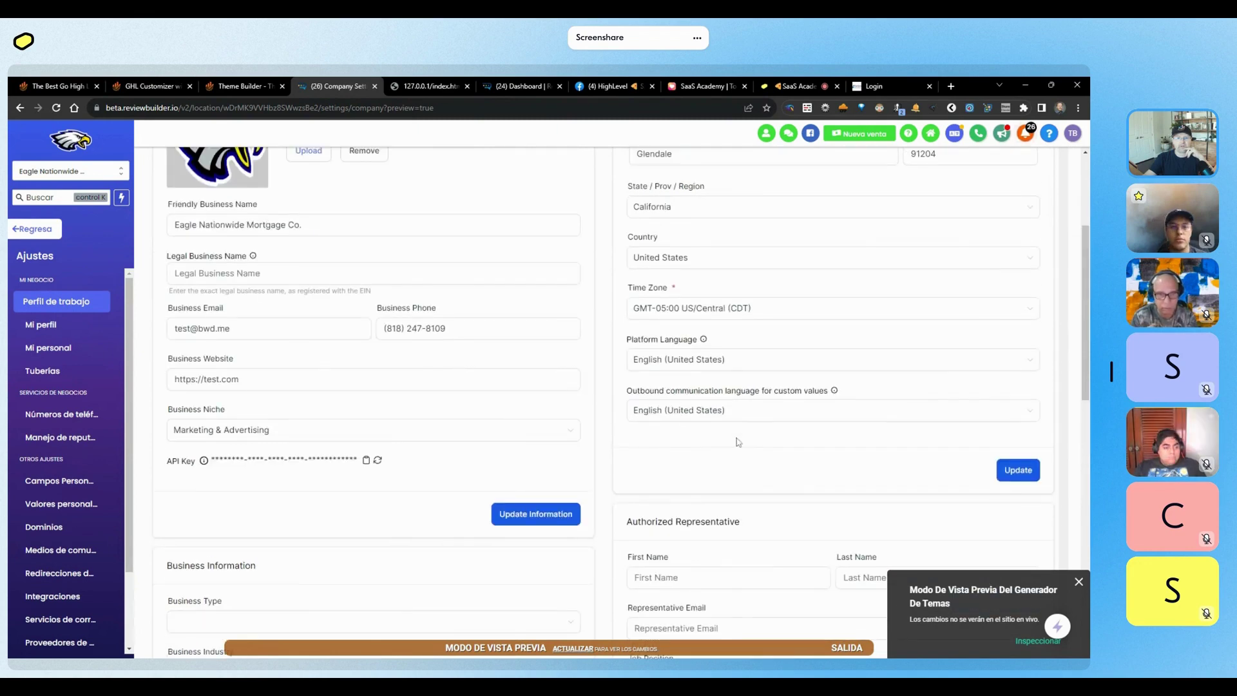
scroll(738, 442, up, 1)
click(728, 402)
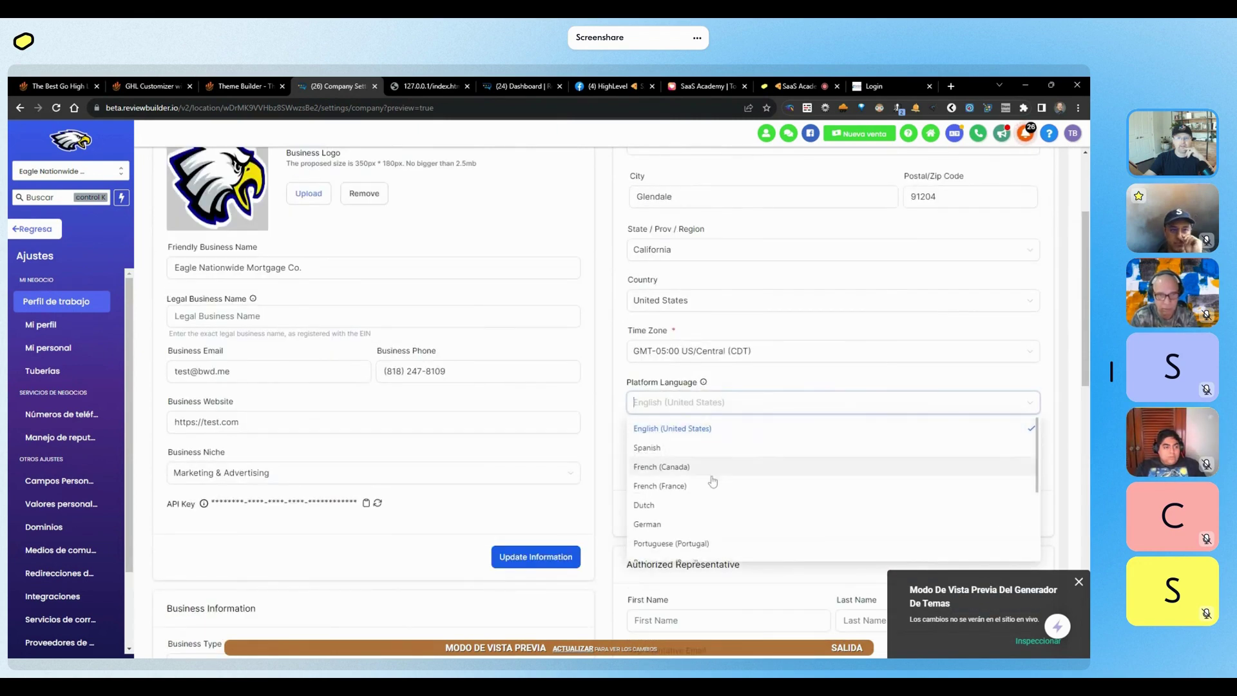
click(708, 455)
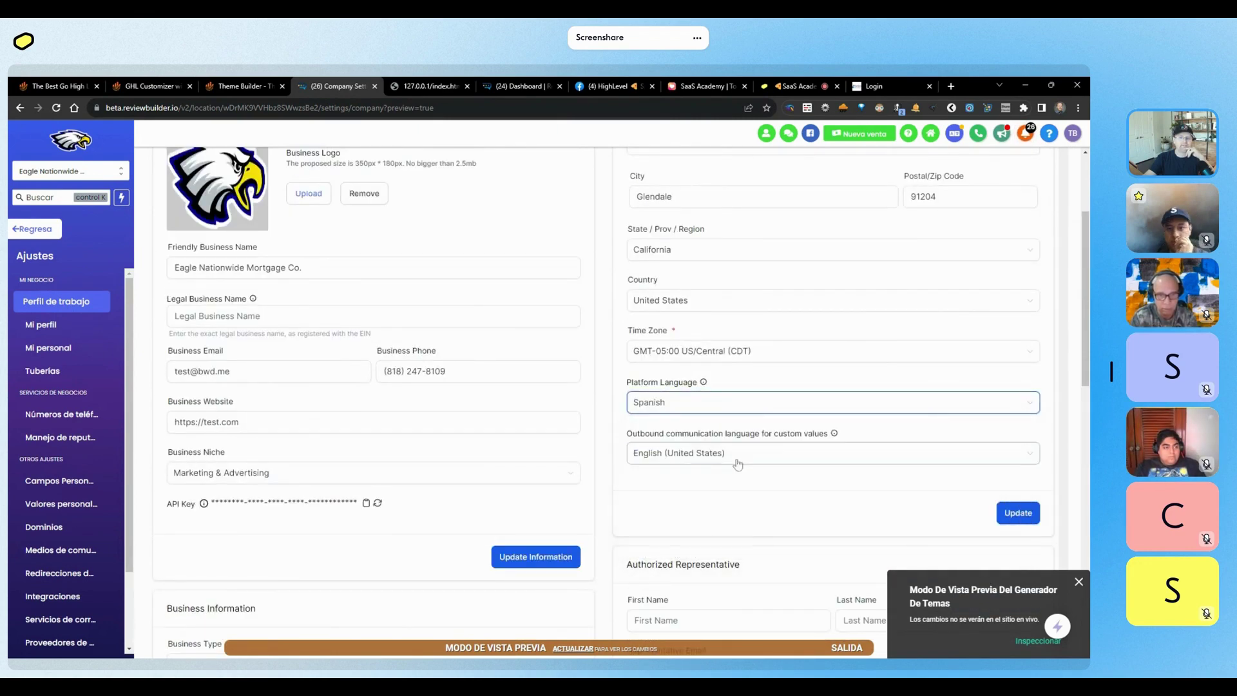
click(1017, 513)
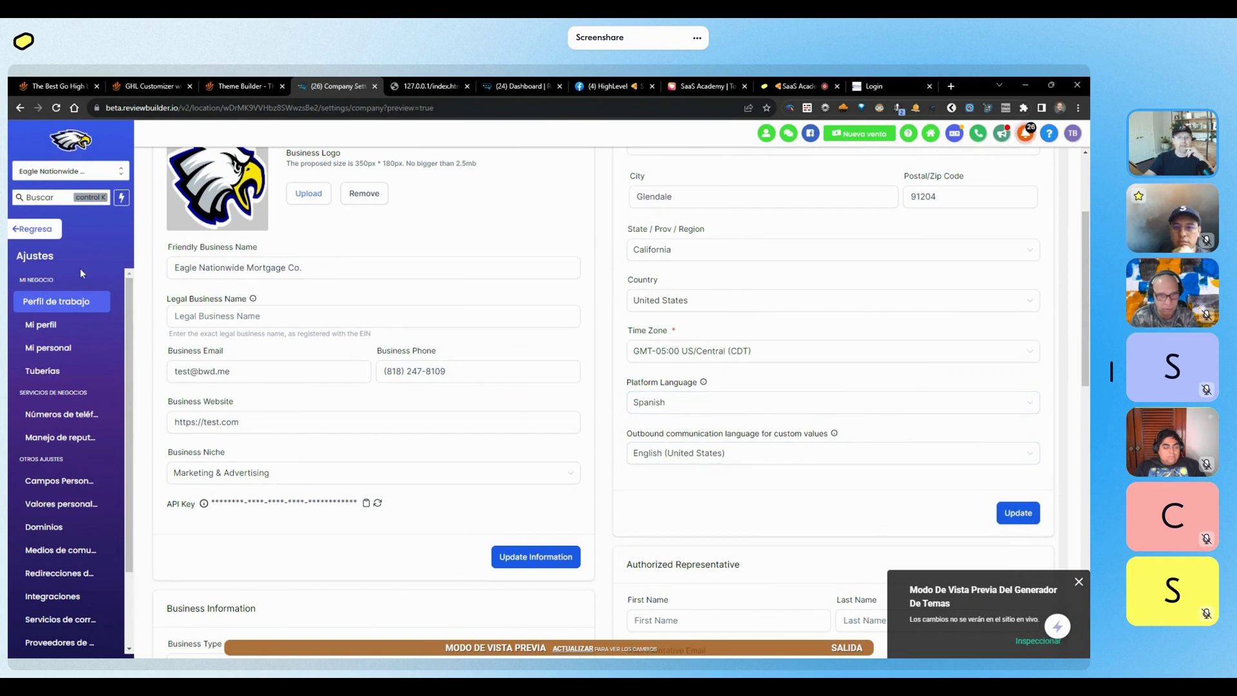
Step: Return to the Eagle Nationwide dashboard and switch its display language back to English
click(58, 235)
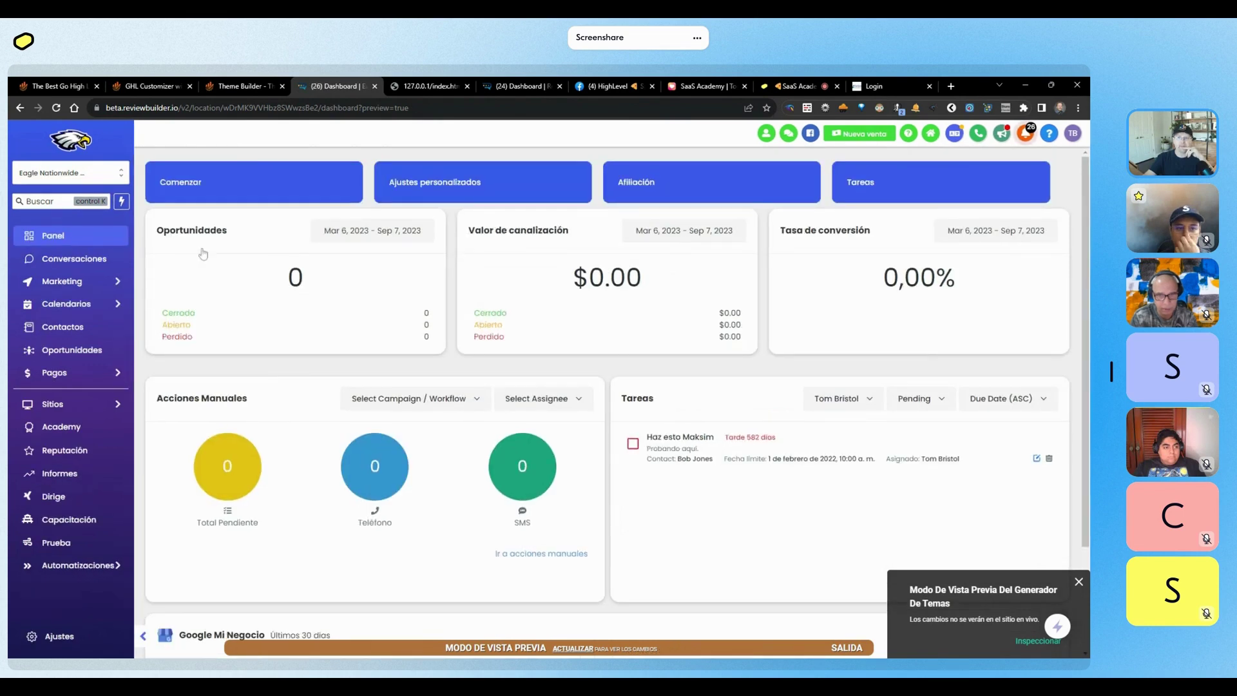
click(960, 138)
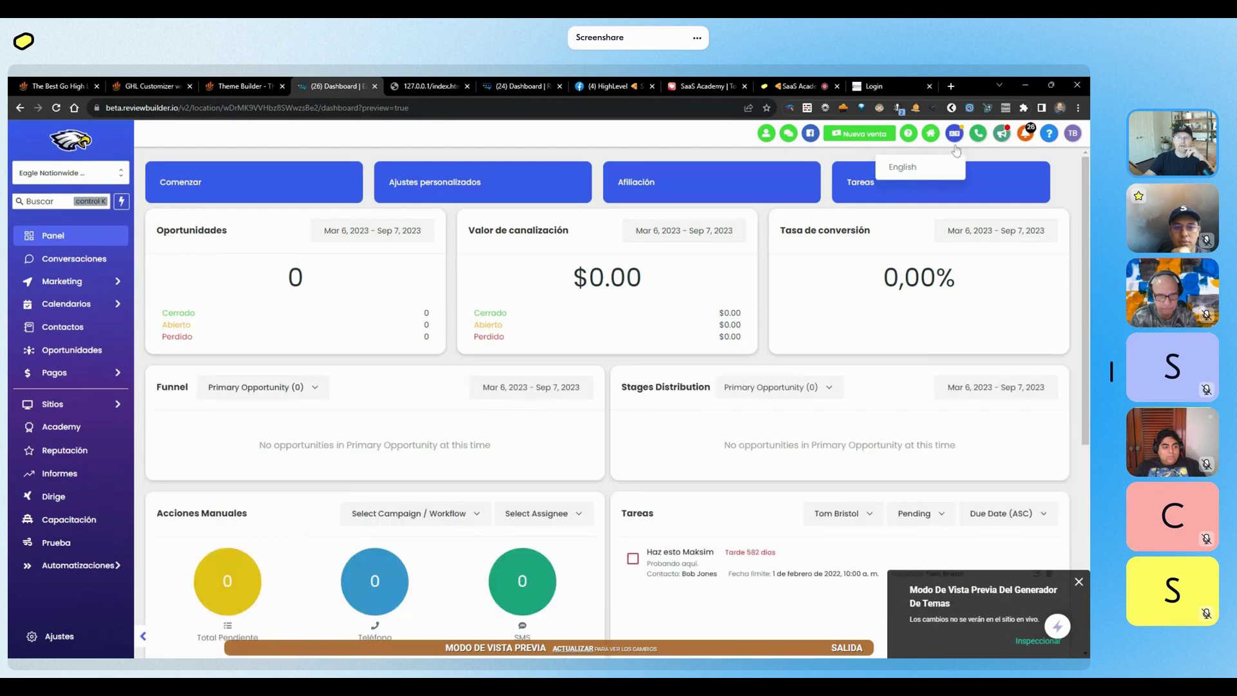
click(928, 168)
click(902, 174)
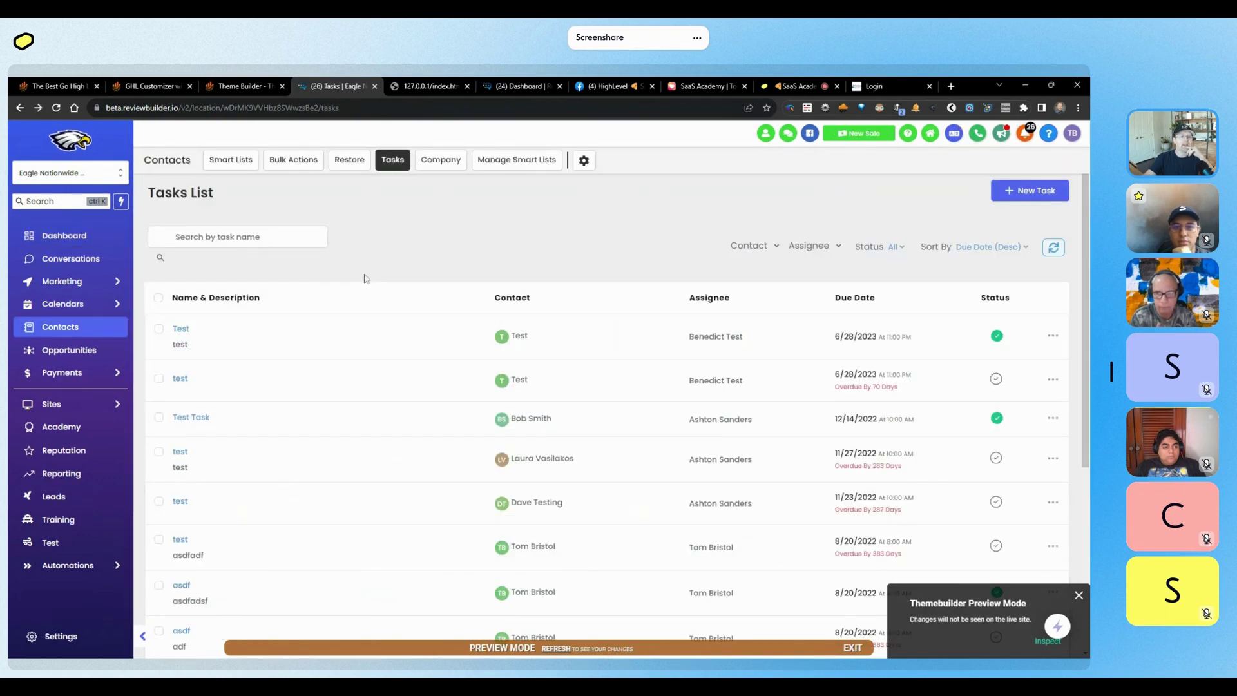
click(98, 233)
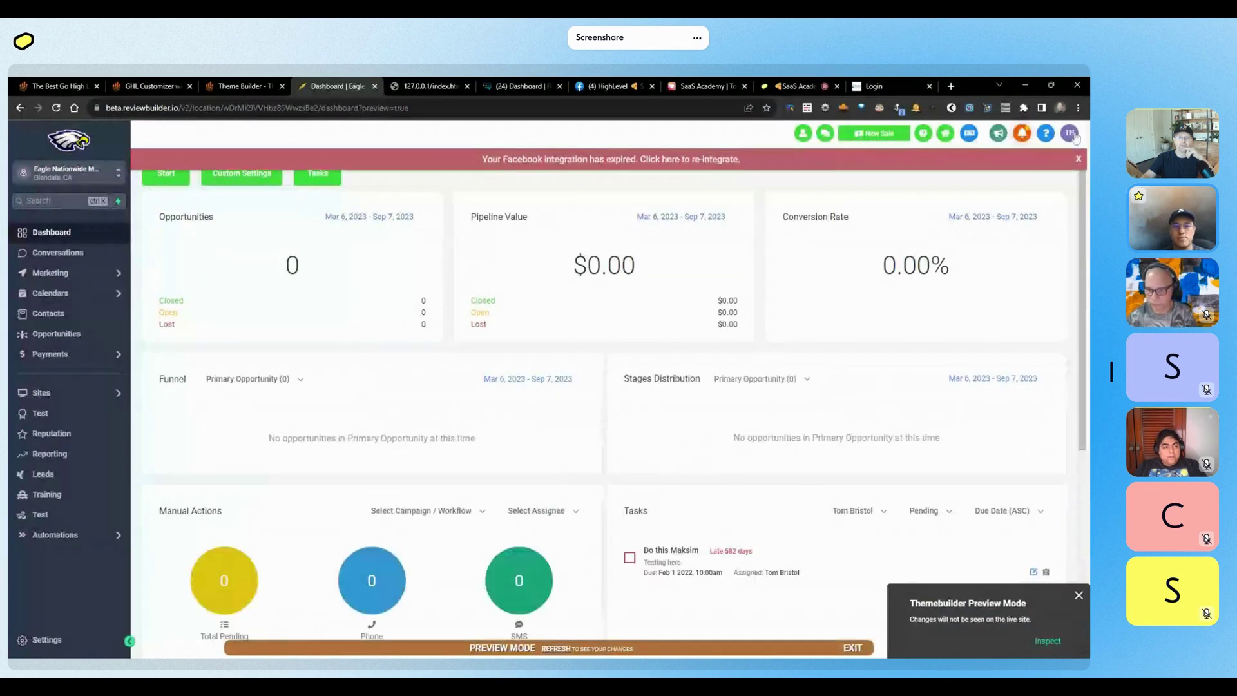
Step: Open the My Profile settings page from the account settings and show the available display languages
click(1071, 134)
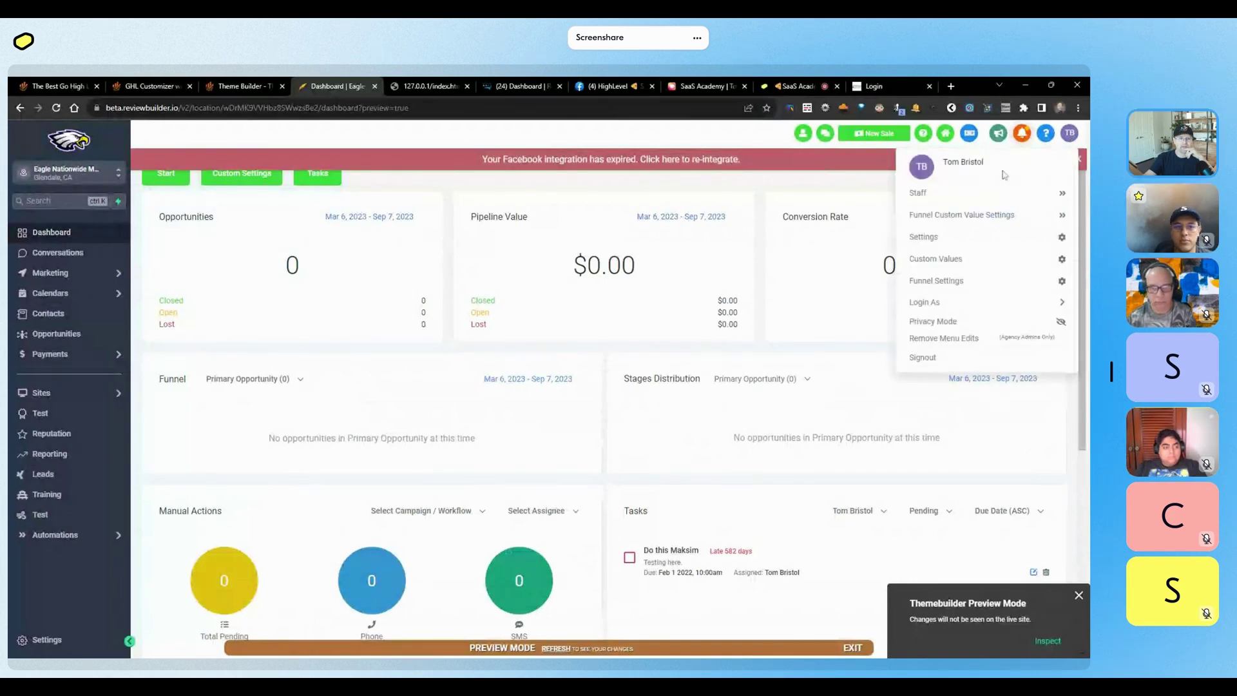
click(995, 239)
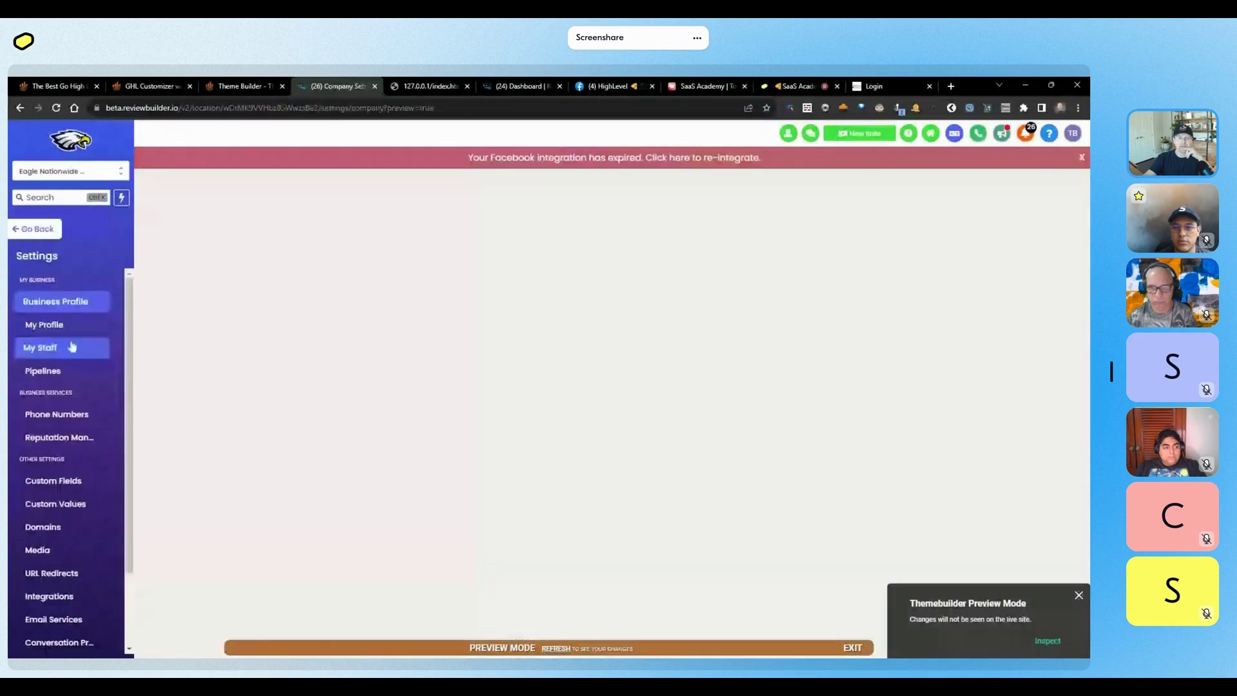
click(61, 327)
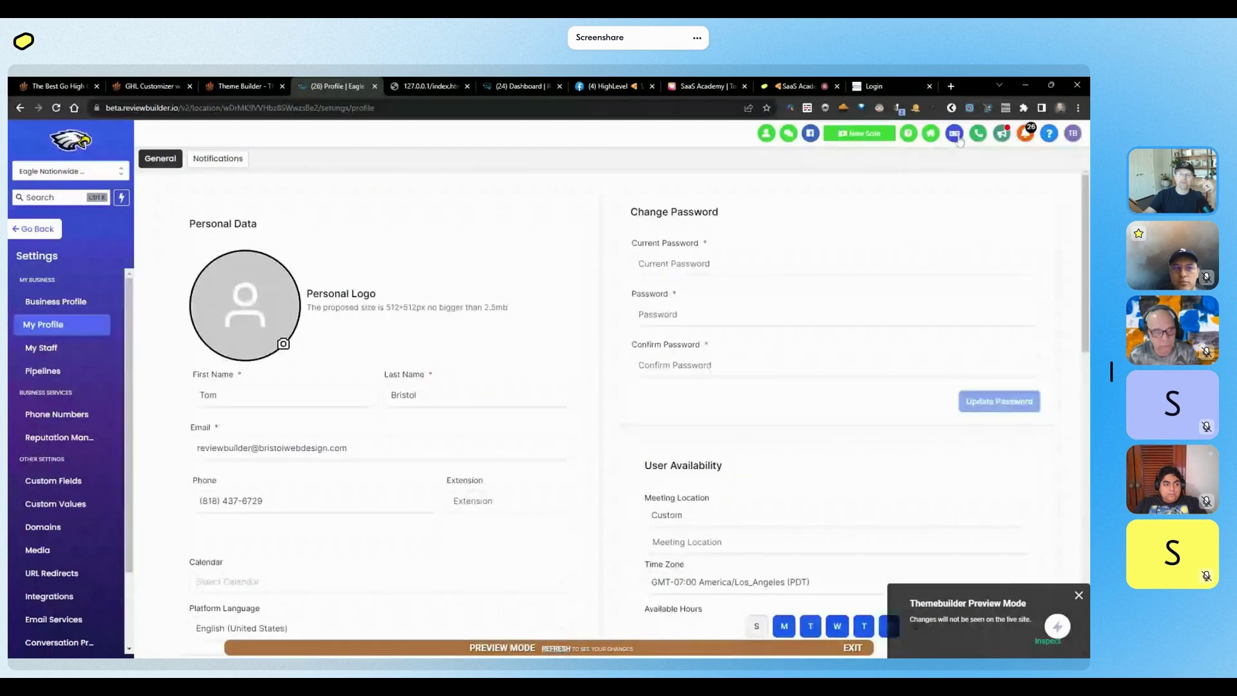
click(954, 133)
Step: Set the Platform Language in My Profile to Spanish and update the profile
scroll(608, 298, down, 4)
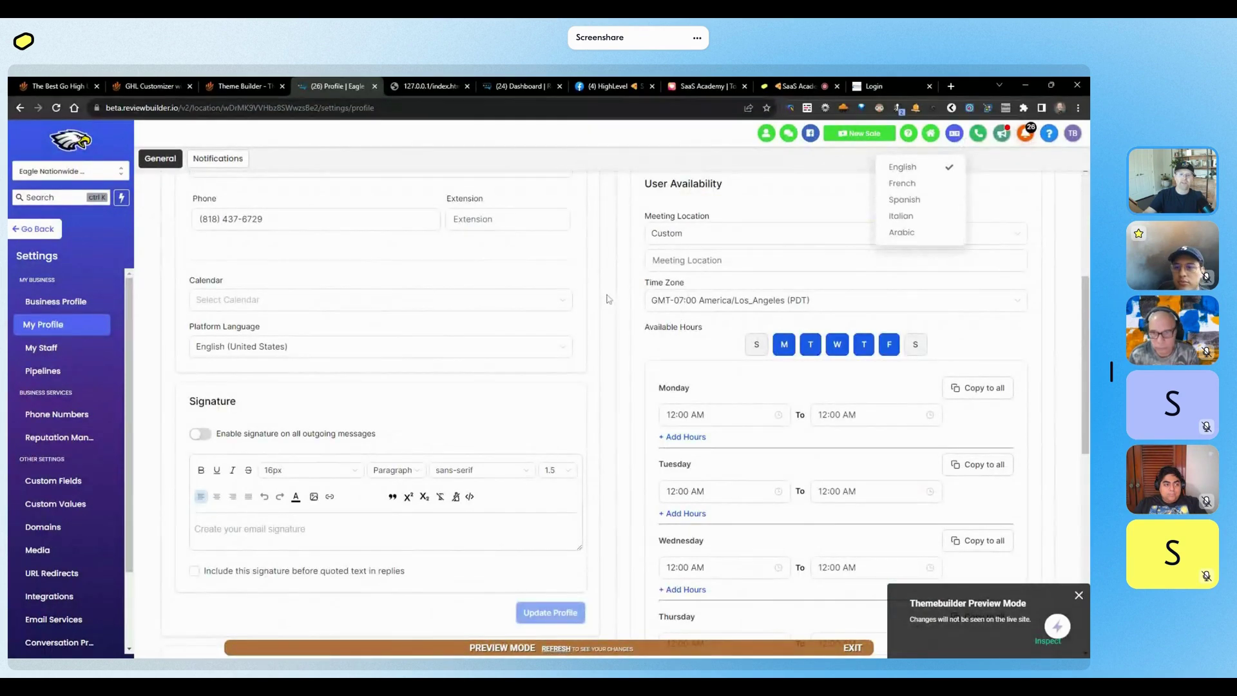
scroll(615, 301, down, 3)
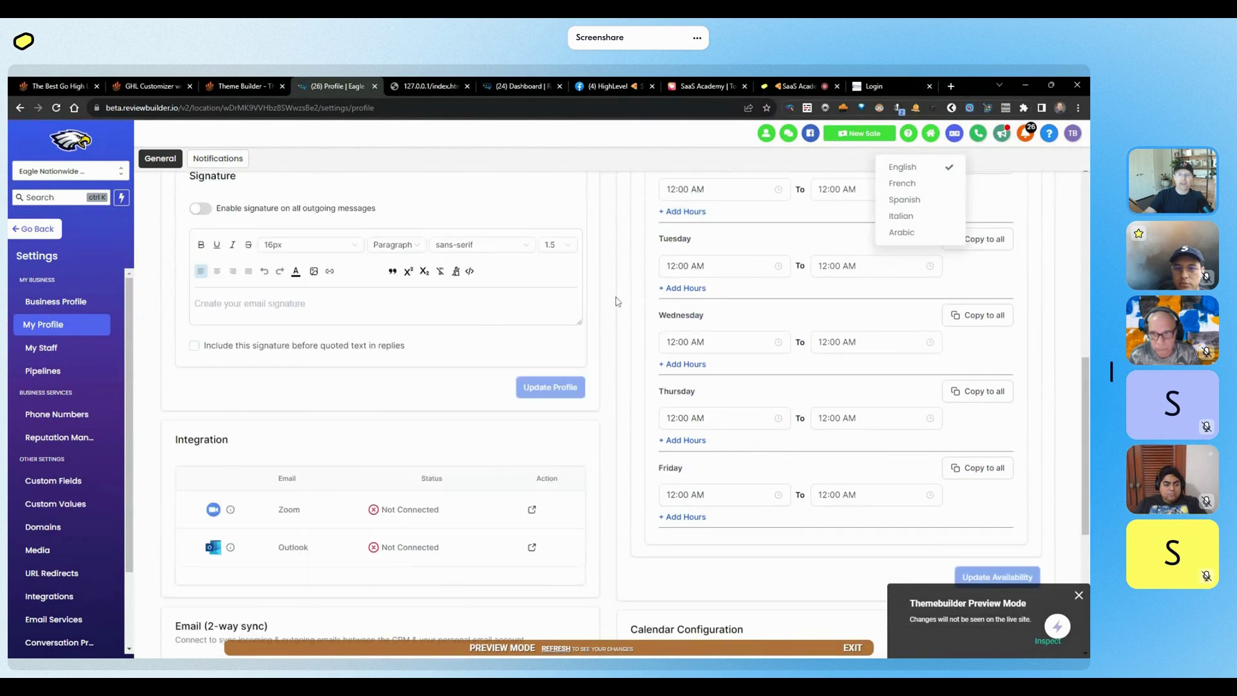
scroll(617, 301, down, 4)
scroll(623, 306, up, 4)
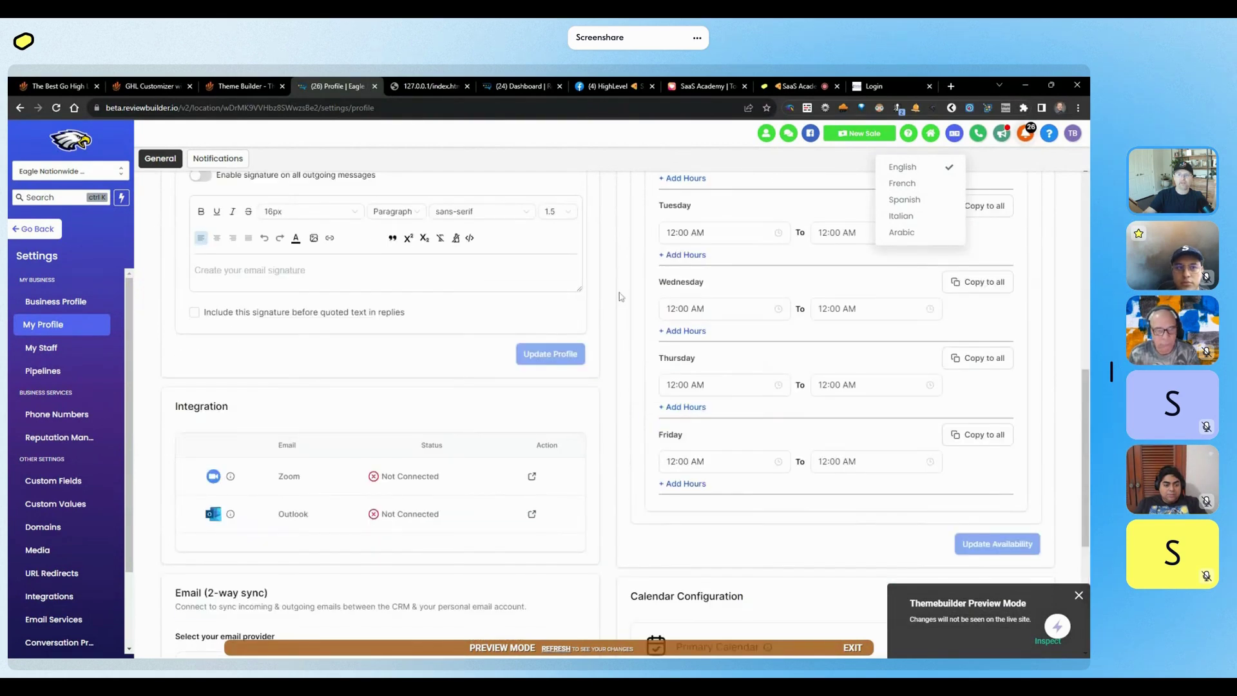
scroll(625, 306, up, 4)
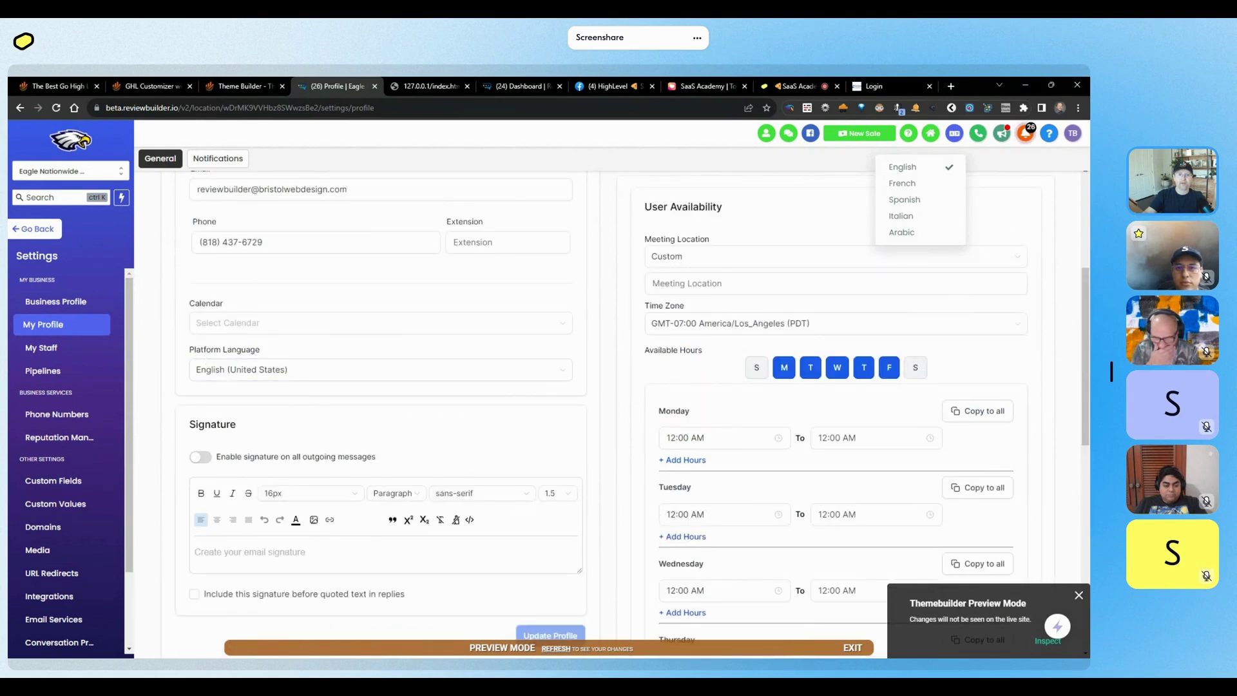
drag(187, 349, 278, 356)
click(279, 369)
click(257, 413)
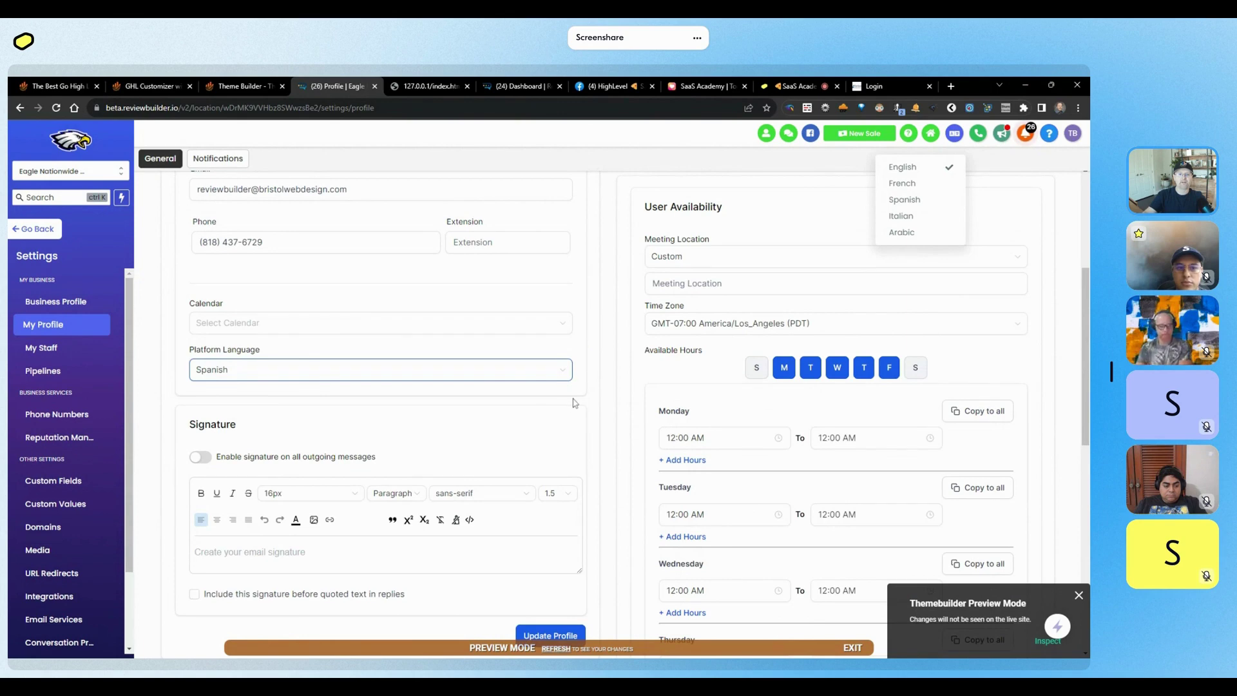
scroll(870, 371, up, 4)
scroll(870, 371, down, 5)
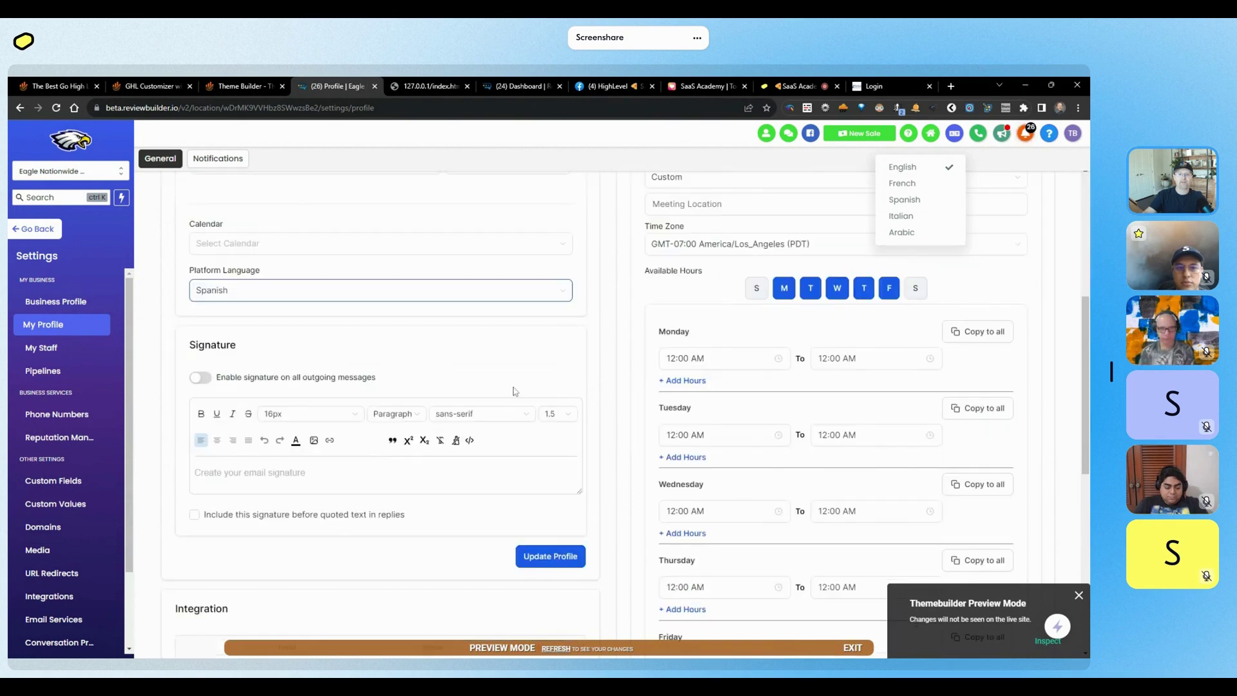
click(542, 560)
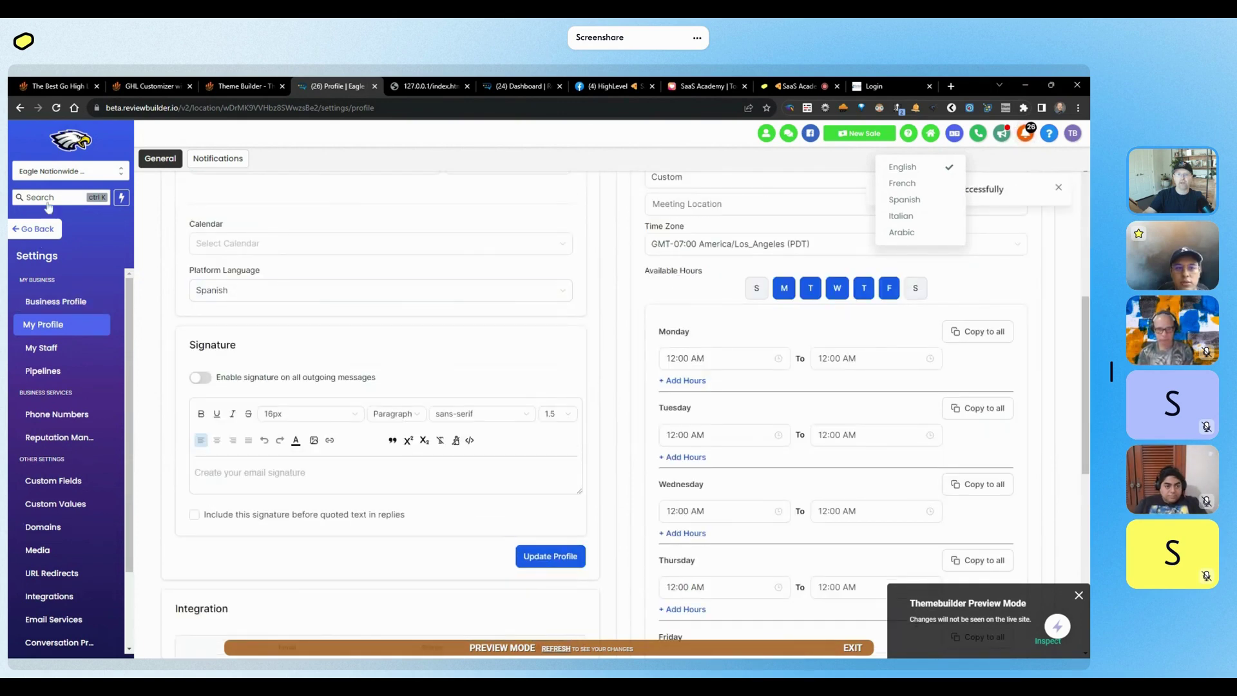
Step: Return from My Profile to the Eagle Nationwide dashboard and switch its display language to Spanish
click(21, 233)
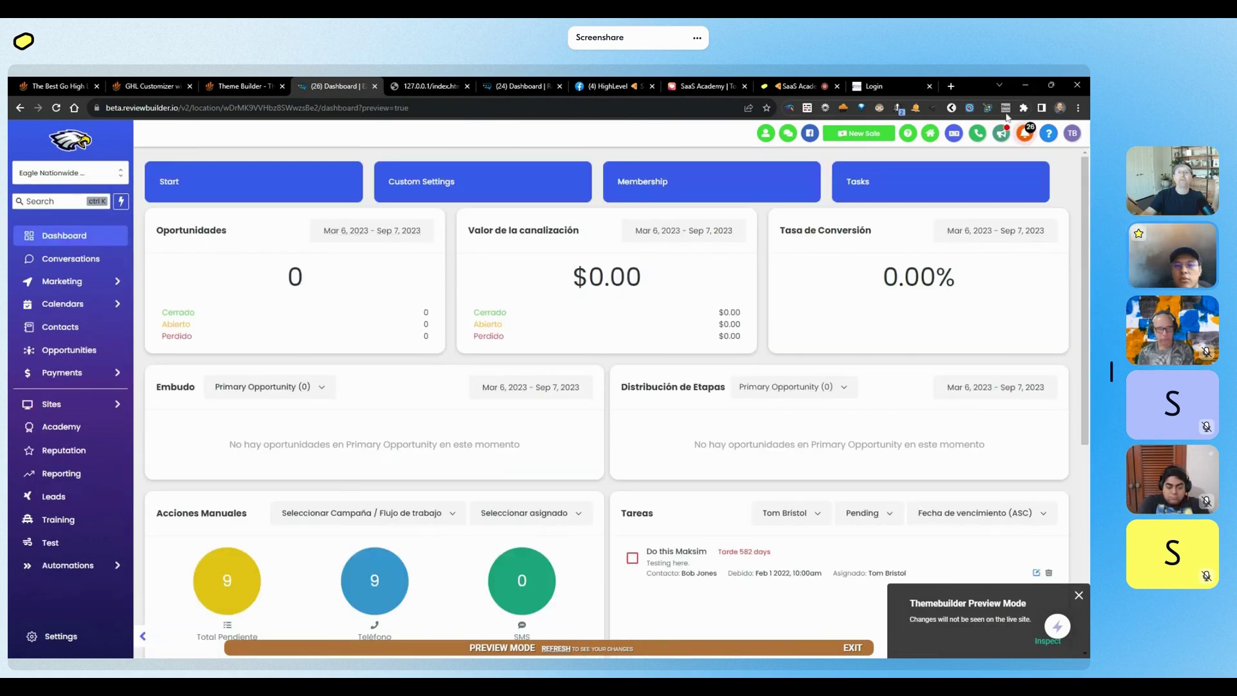
click(954, 133)
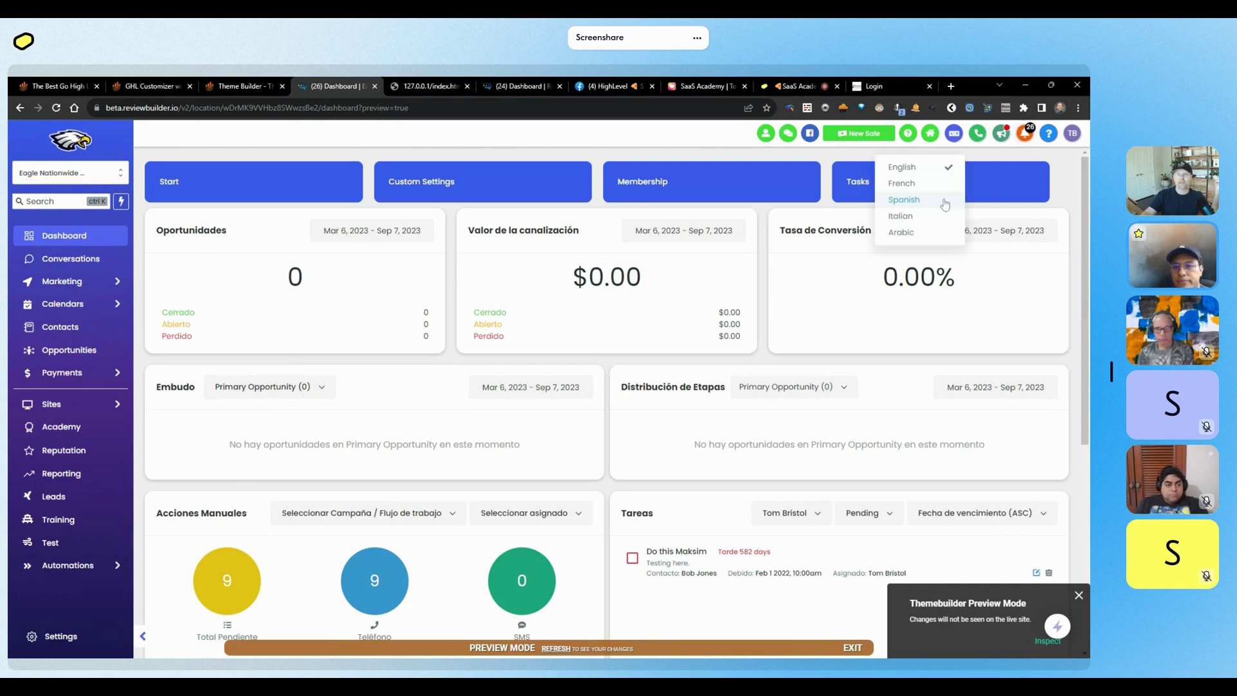
click(944, 201)
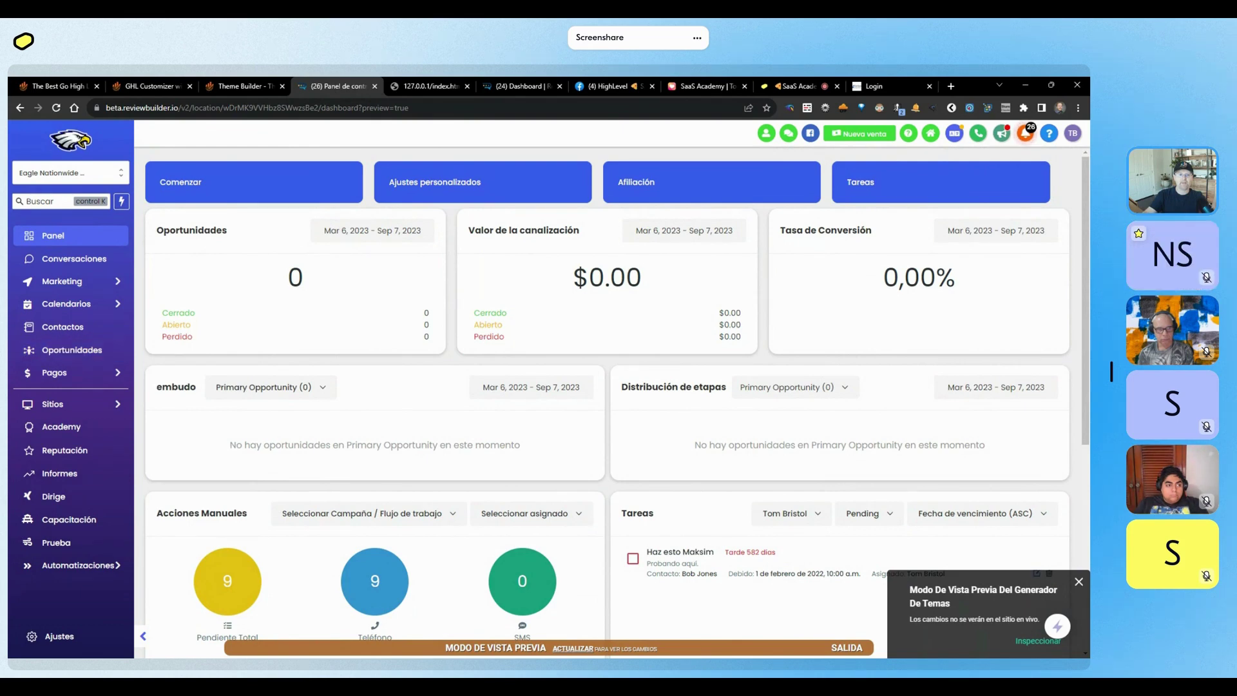
Step: Examine the translated dashboard card titles and the Marketing and Pagos submenus, and open the Plantillas Recurrentes page
drag(469, 230, 580, 230)
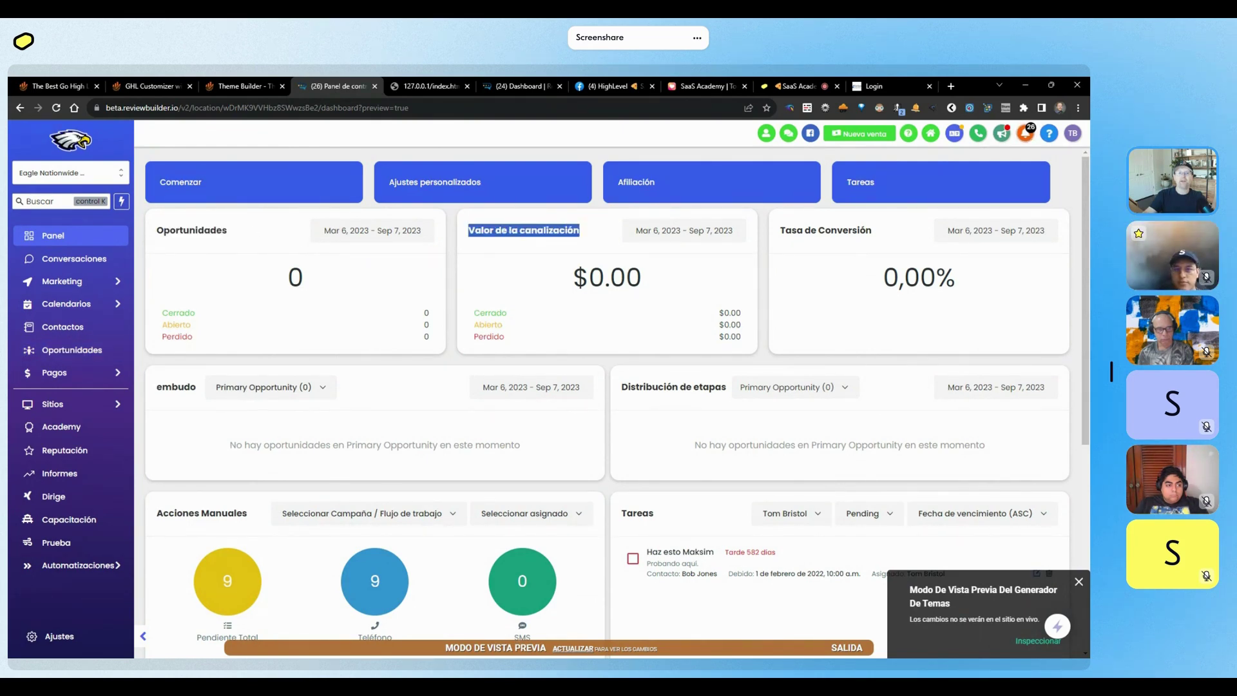
drag(810, 230, 885, 234)
click(885, 234)
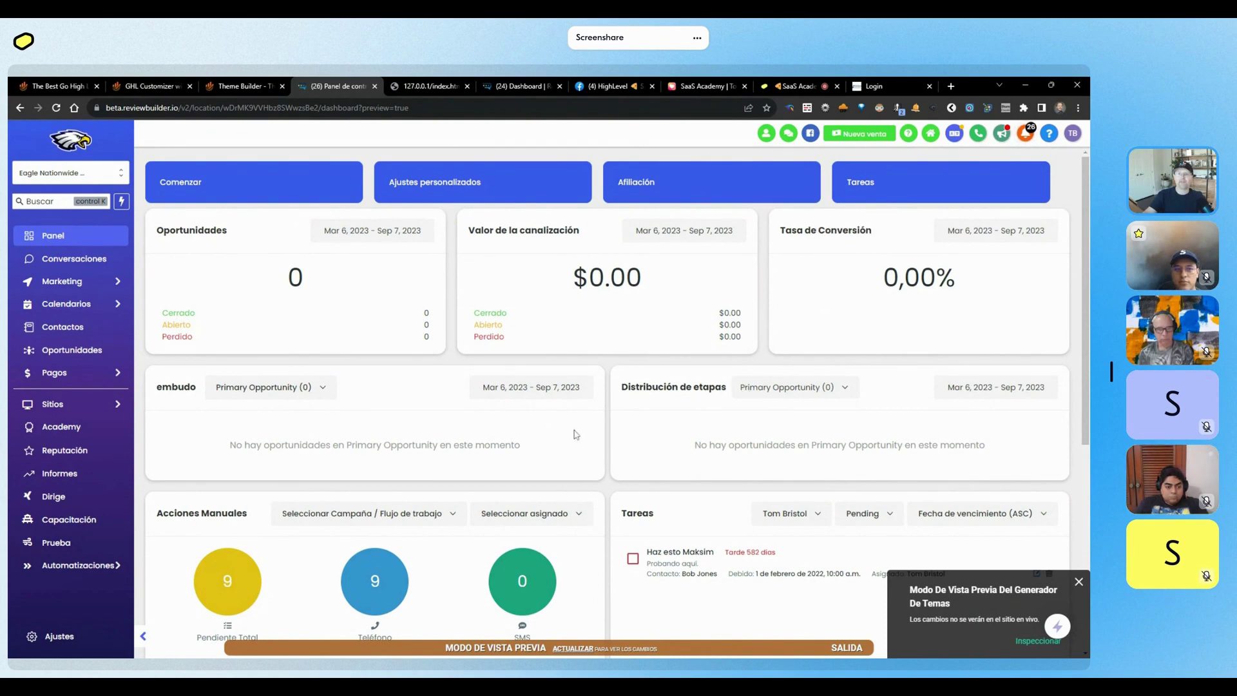
mouse_move(77, 282)
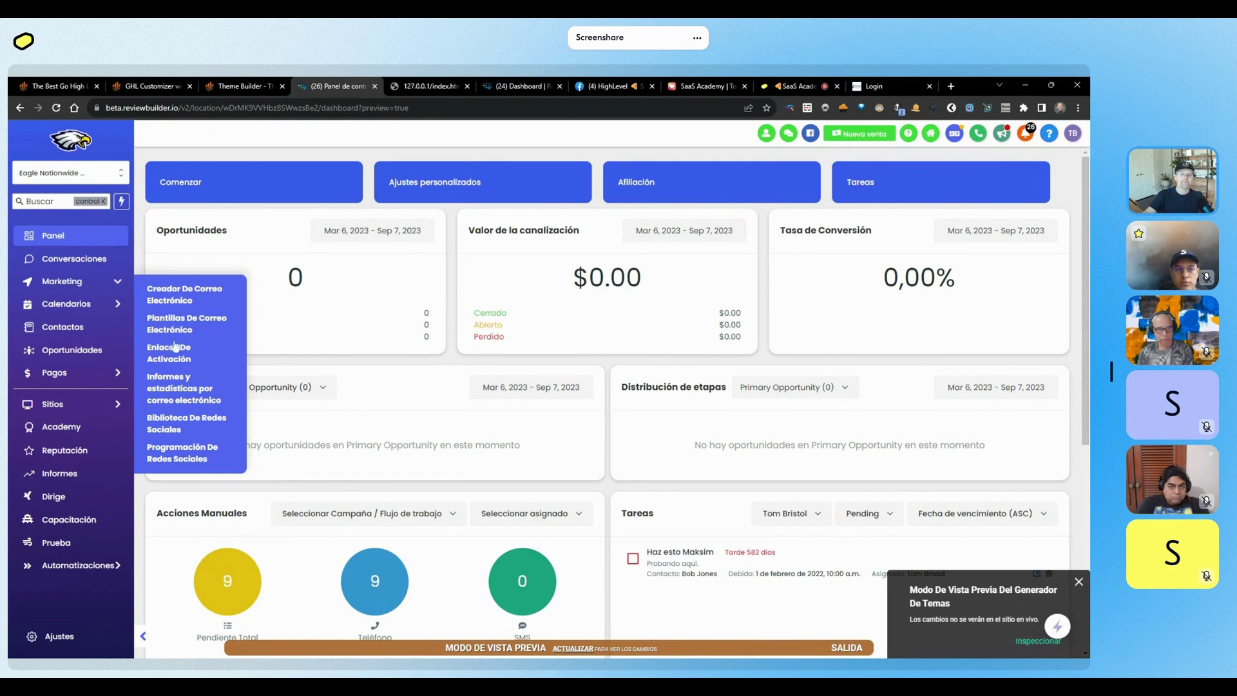
mouse_move(75, 373)
mouse_move(77, 406)
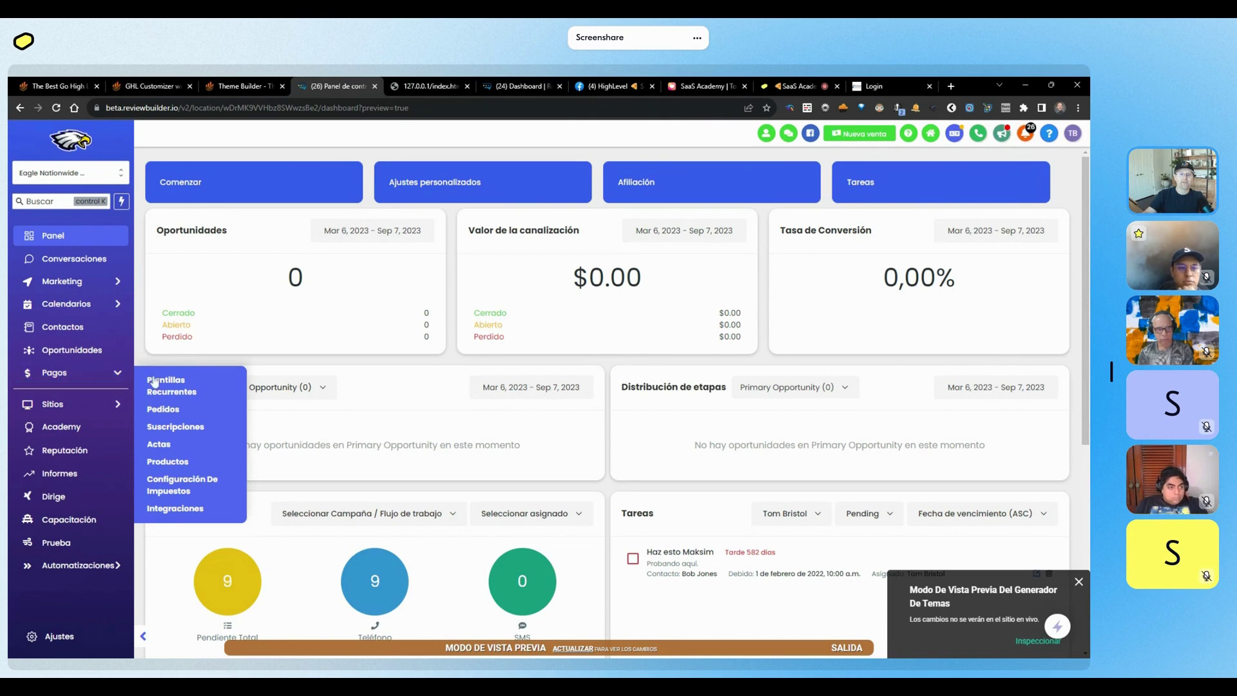
click(176, 383)
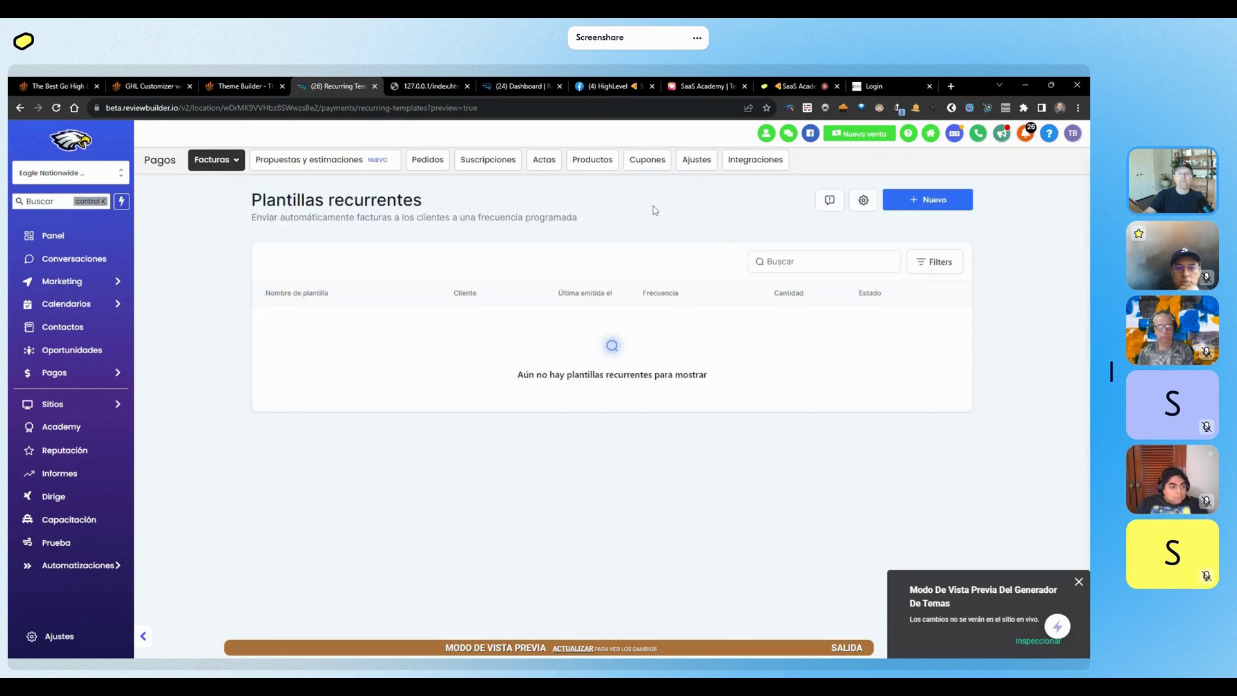
Step: Switch the display language back to English on the recurring templates page and highlight its page content
click(955, 134)
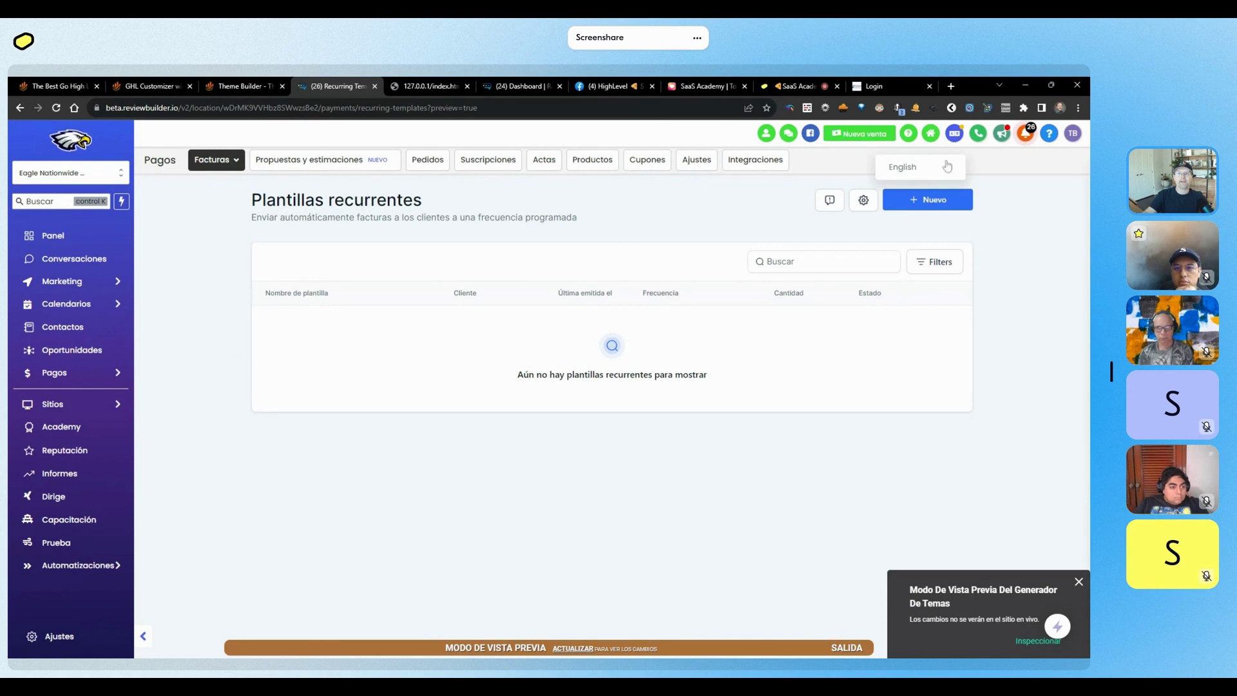
click(953, 165)
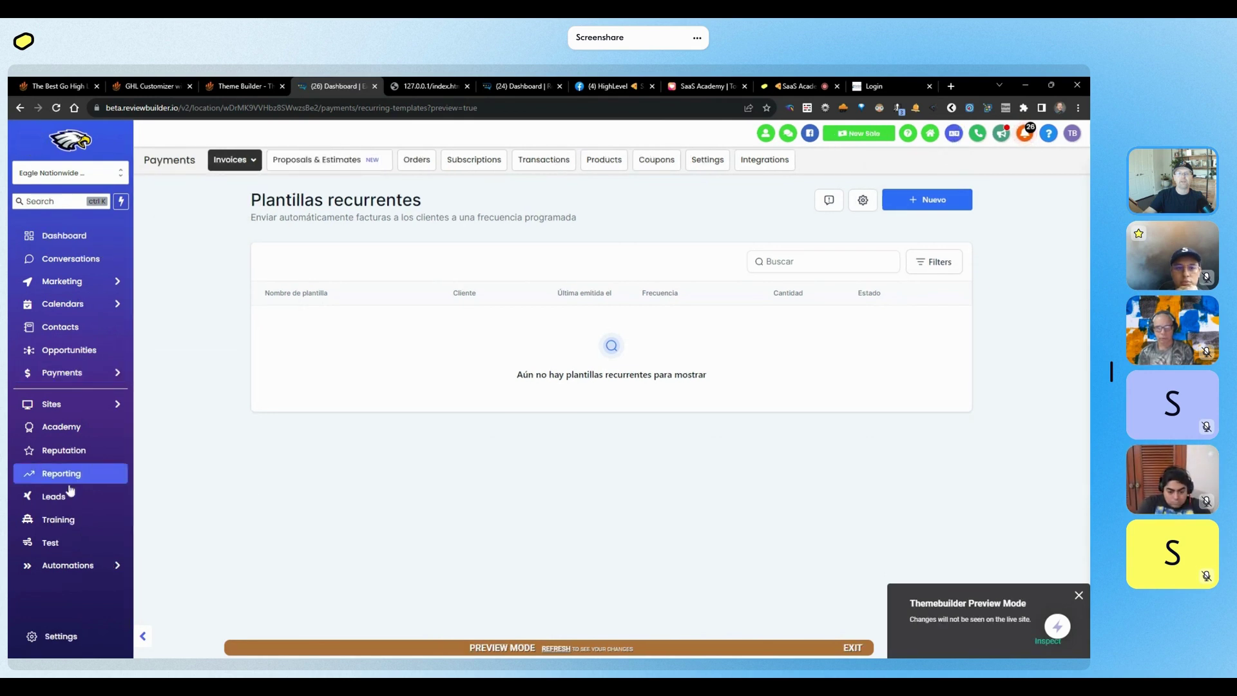
drag(276, 199, 698, 375)
click(698, 375)
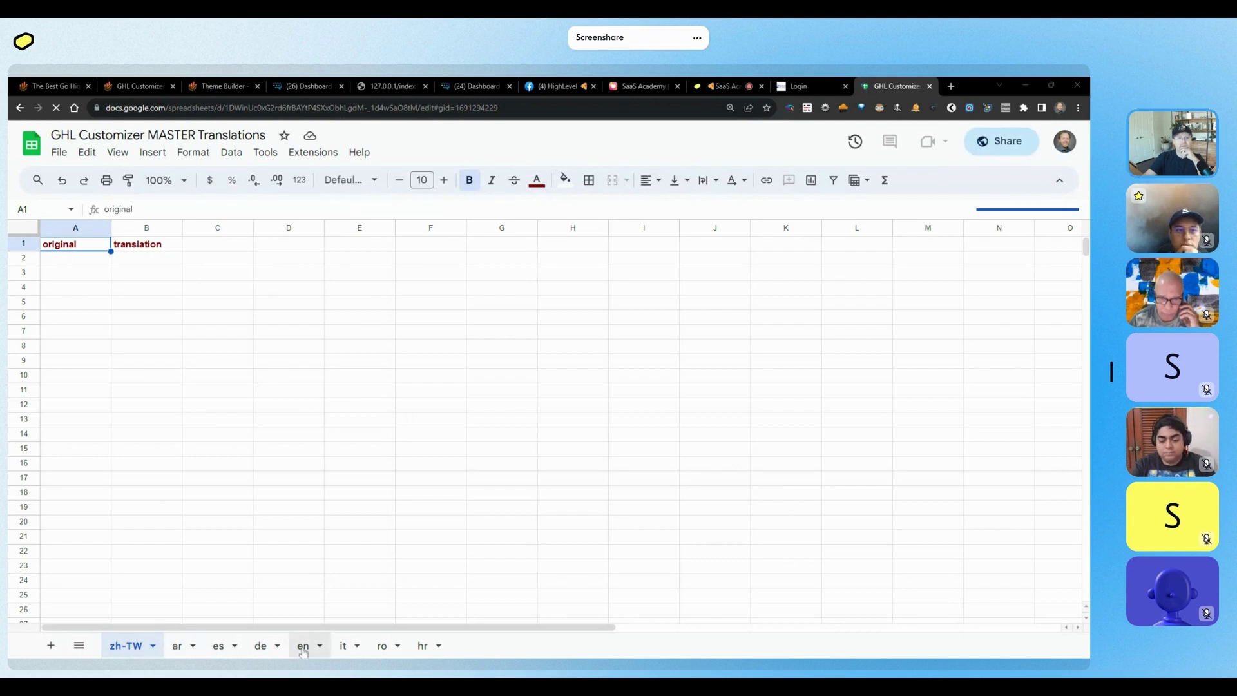
Step: Examine the original and translation pairs on the es sheet of the GHL Customizer MASTER Translations spreadsheet
click(218, 646)
click(181, 261)
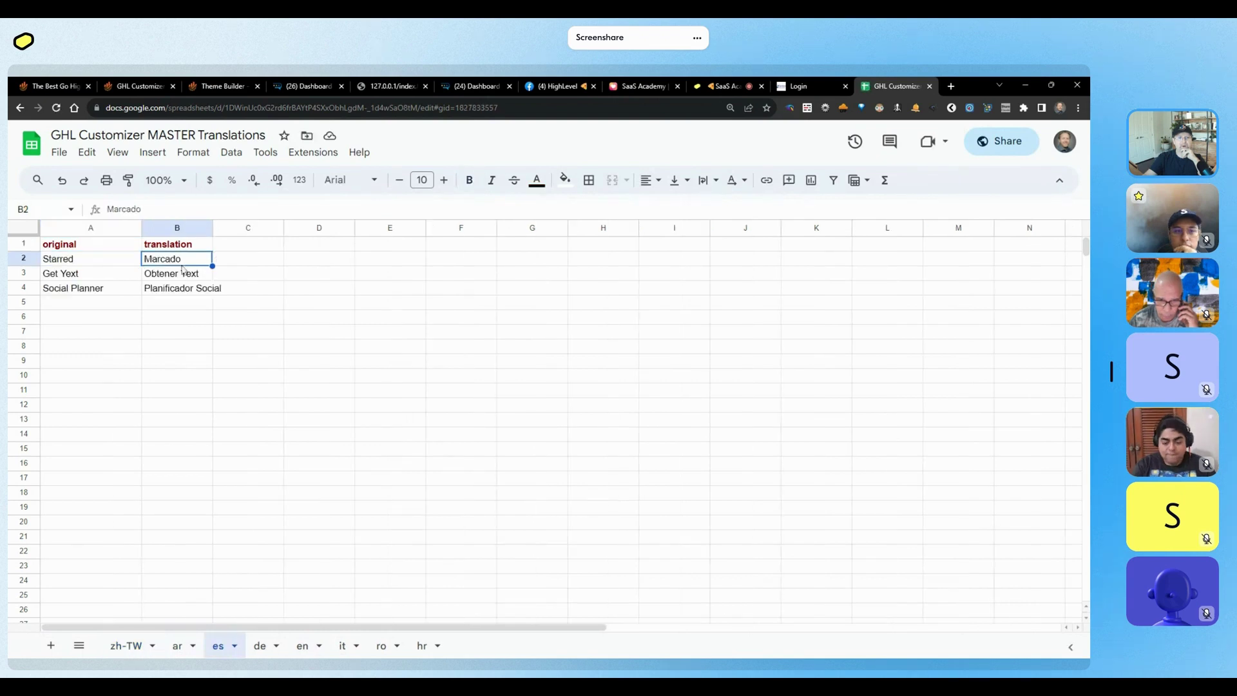
click(88, 277)
click(173, 274)
click(89, 288)
click(172, 291)
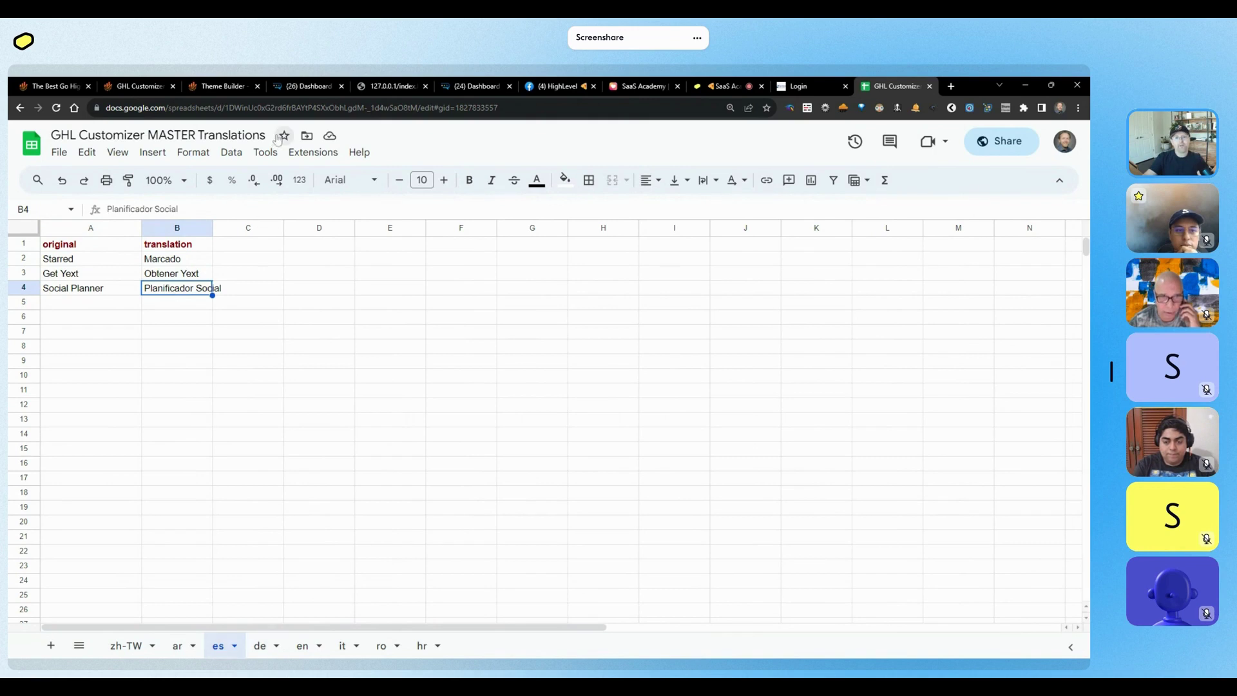
Step: Copy the translations spreadsheet's URL and save it as the override dictionary in the GHL Customizer's Translation settings
click(284, 107)
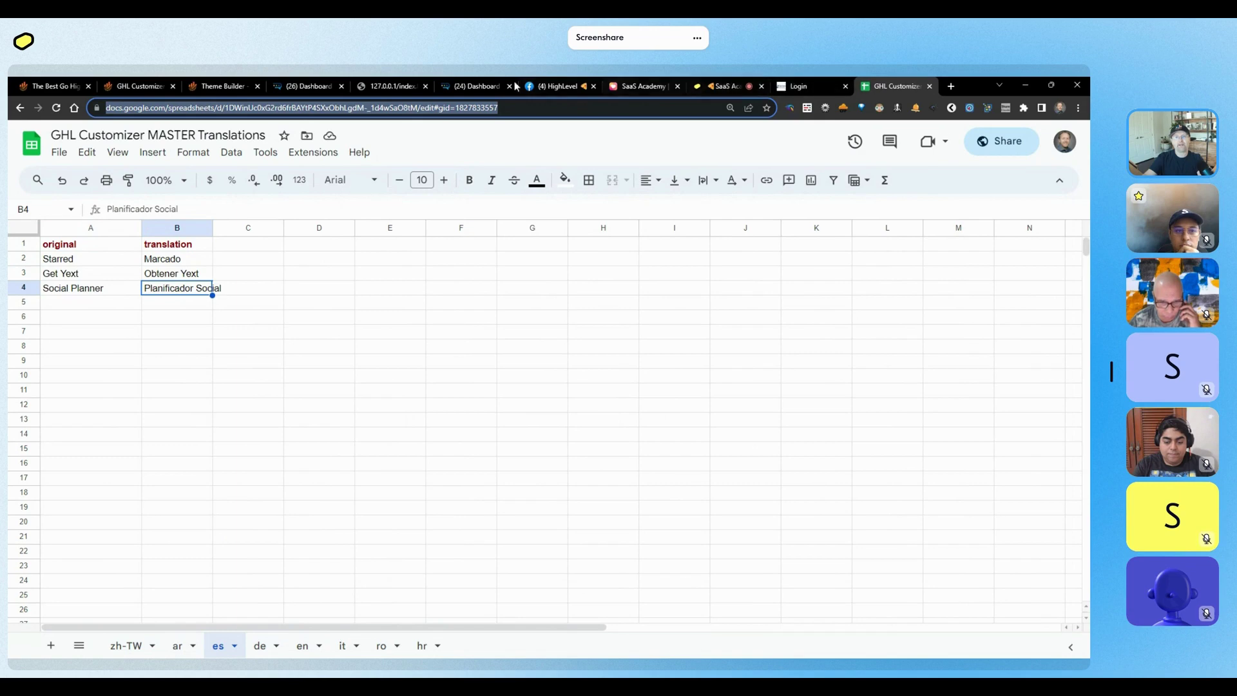
click(139, 86)
click(532, 389)
key(ctrl+v)
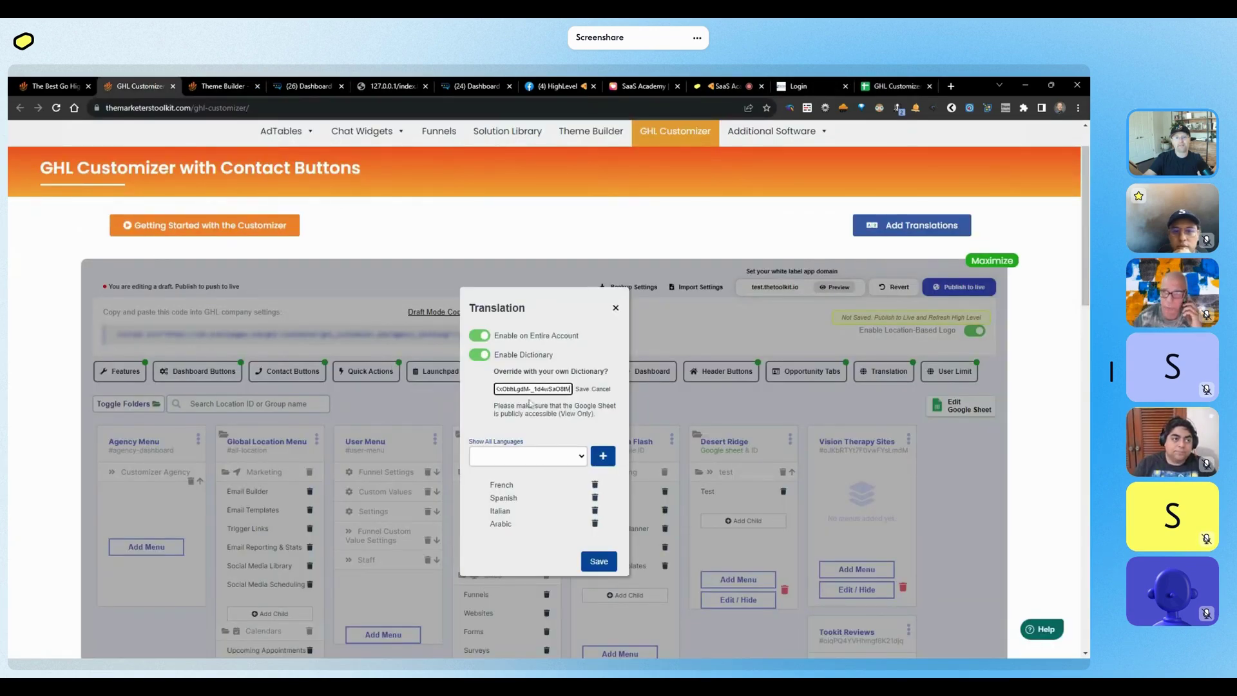
drag(497, 389, 587, 387)
click(584, 389)
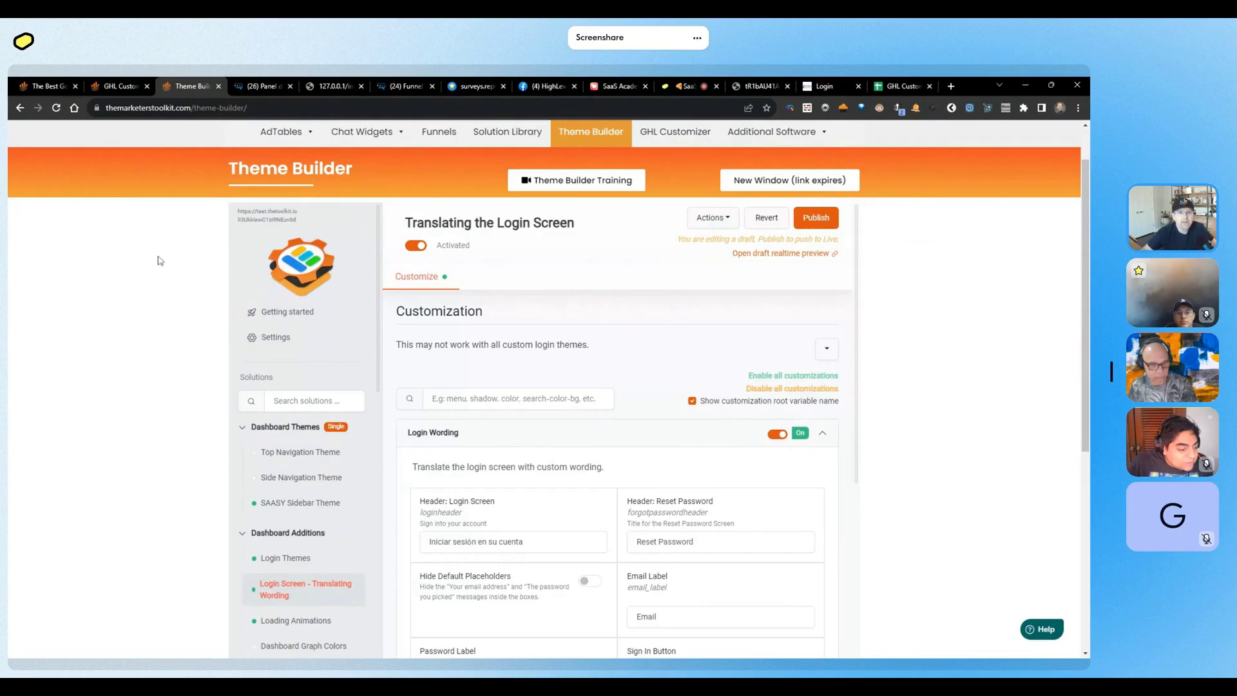
Step: Open the Theme Builder settings and review the global colors from Primary Color to Border Color
scroll(159, 260, up, 1)
click(272, 392)
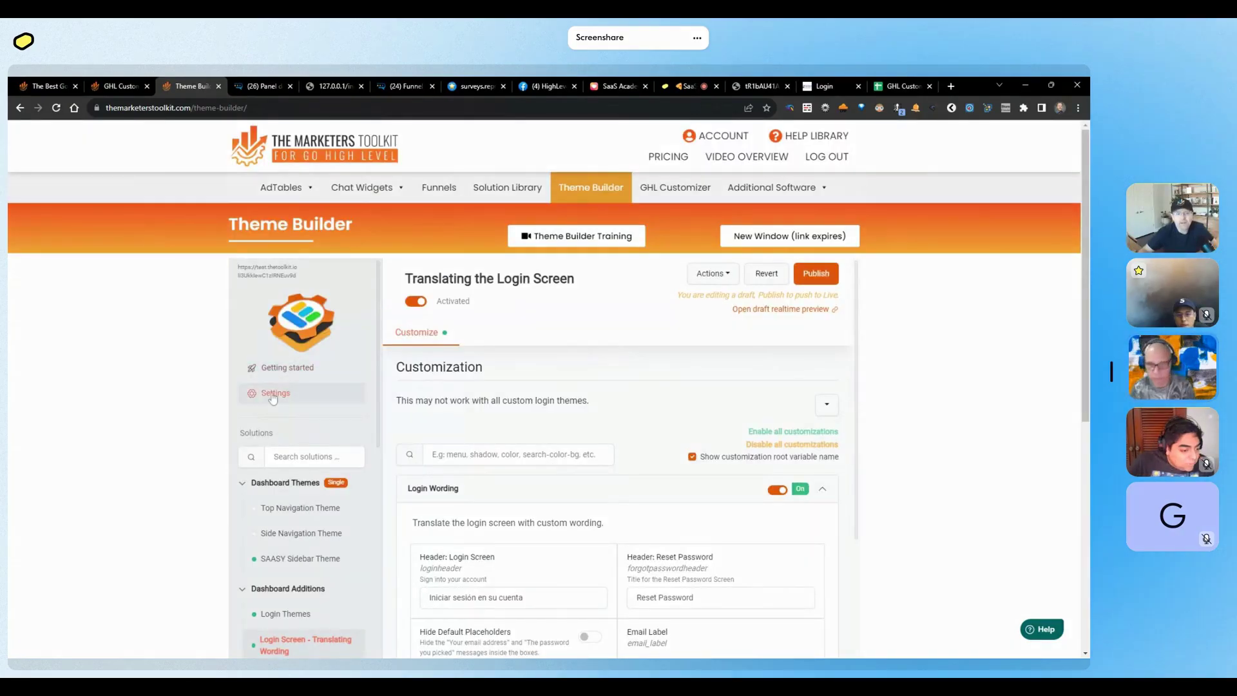
scroll(502, 348, down, 2)
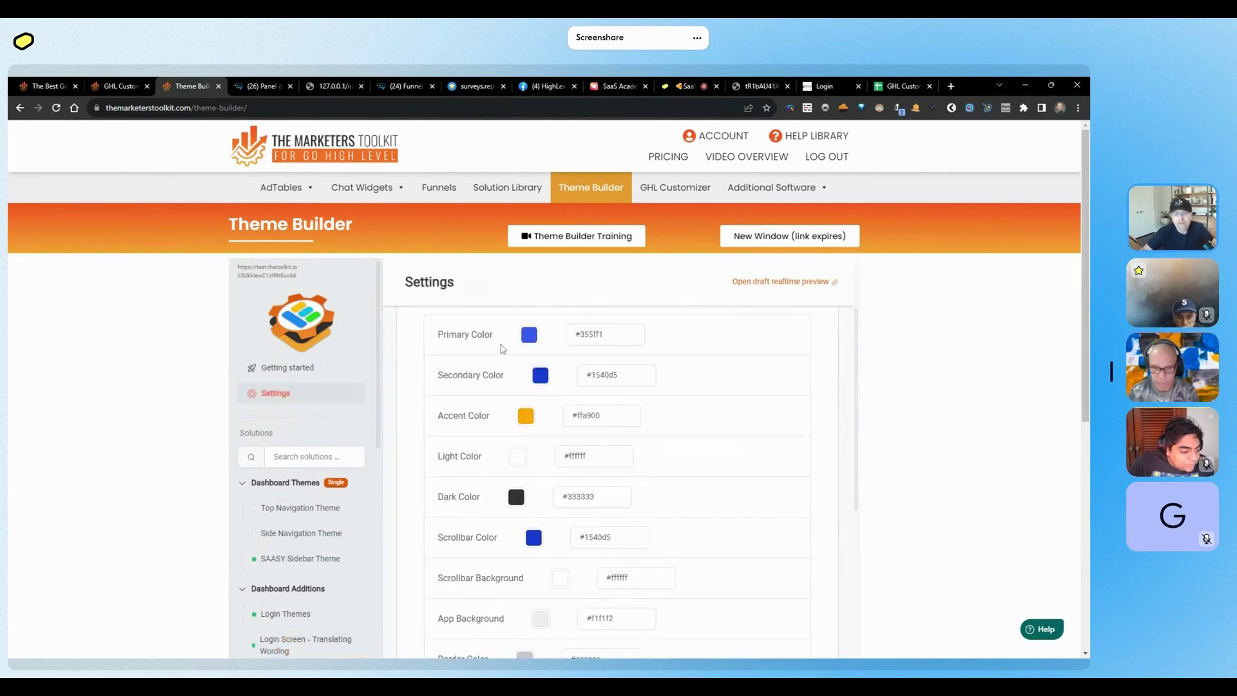
scroll(543, 387, down, 2)
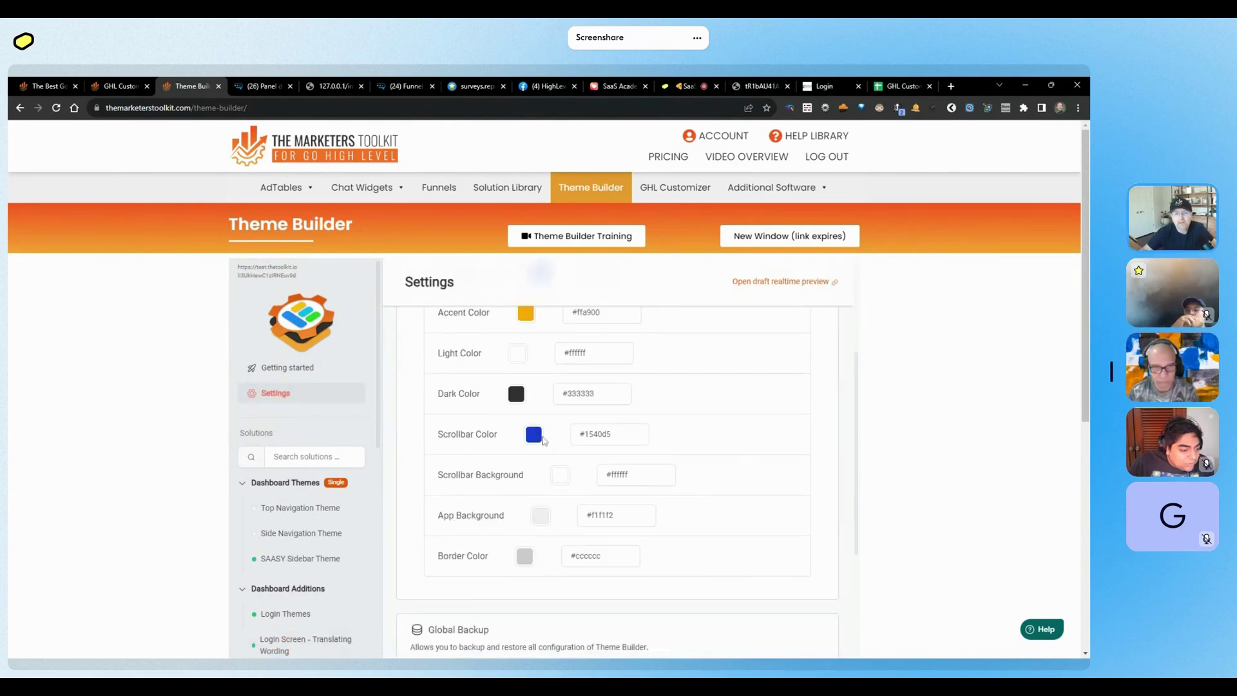
scroll(544, 438, up, 1)
scroll(544, 438, up, 2)
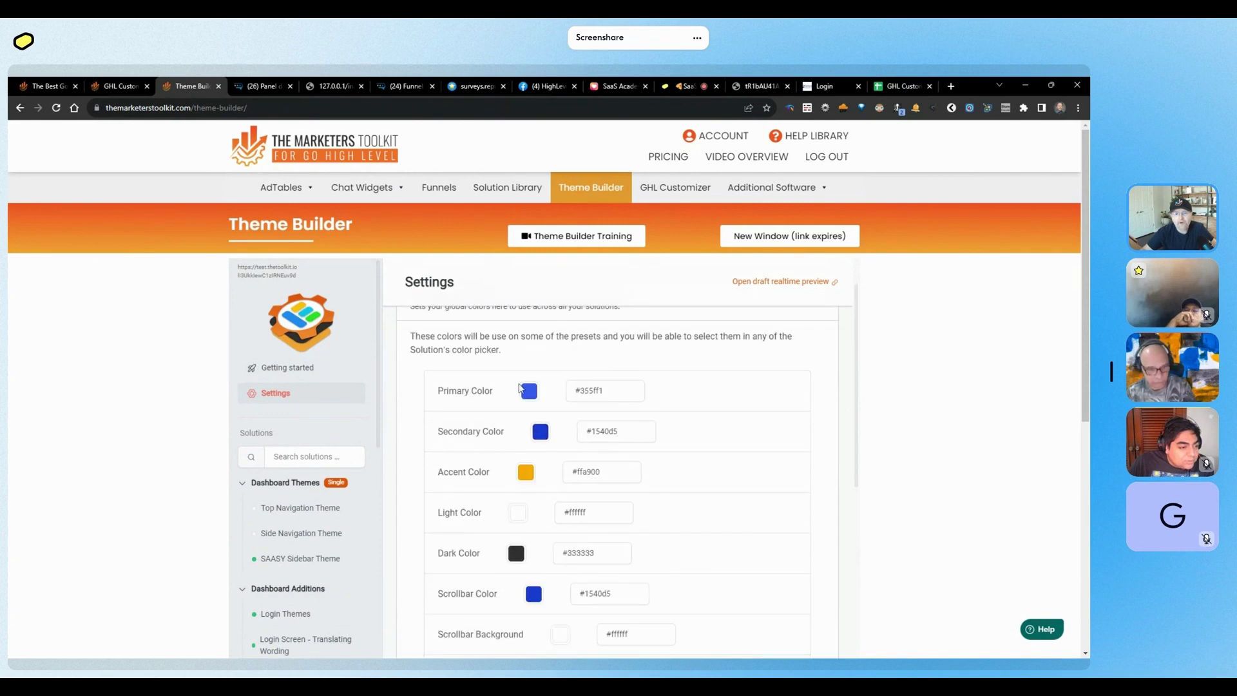
scroll(540, 433, down, 2)
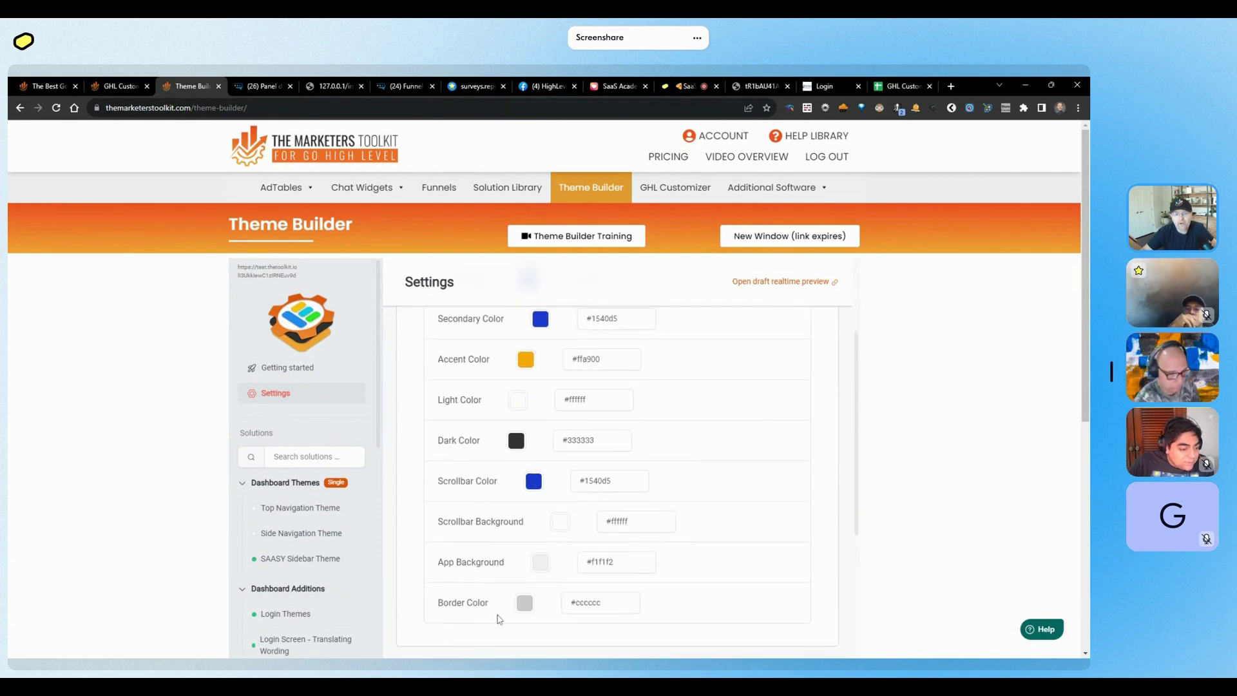
Step: Open the SAASY Sidebar Theme solution and look over its presets, including Saasy Sidebar Theme A
click(342, 559)
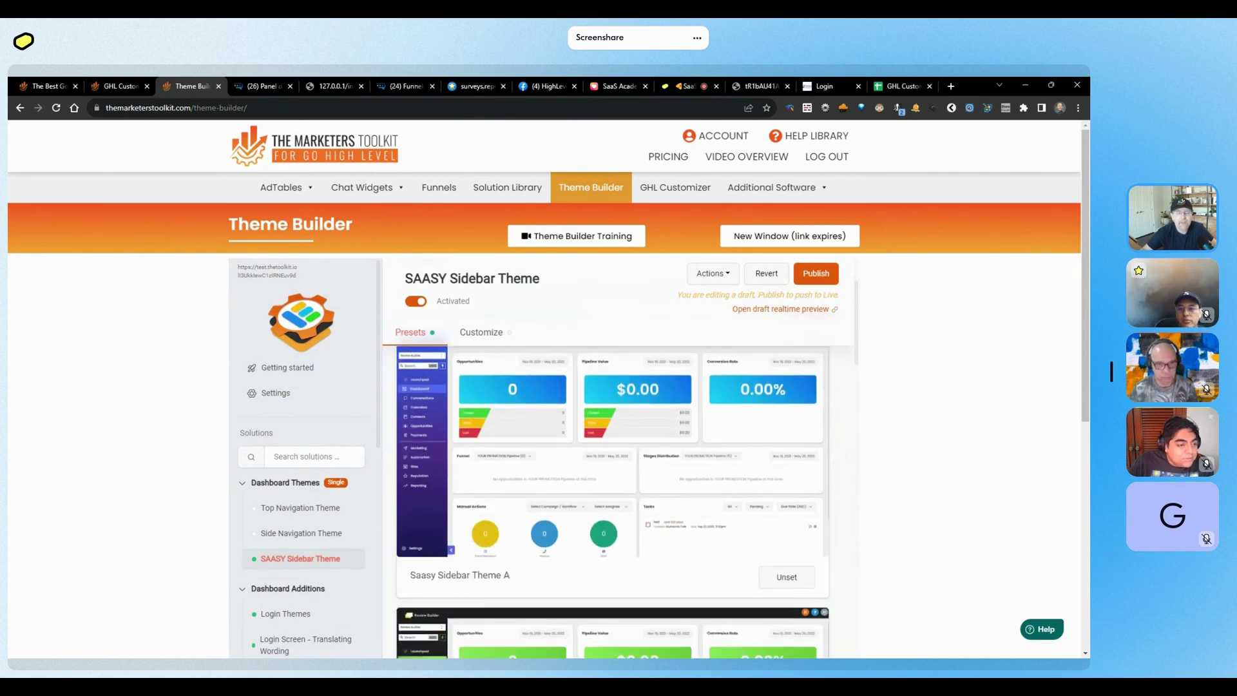
scroll(573, 429, up, 2)
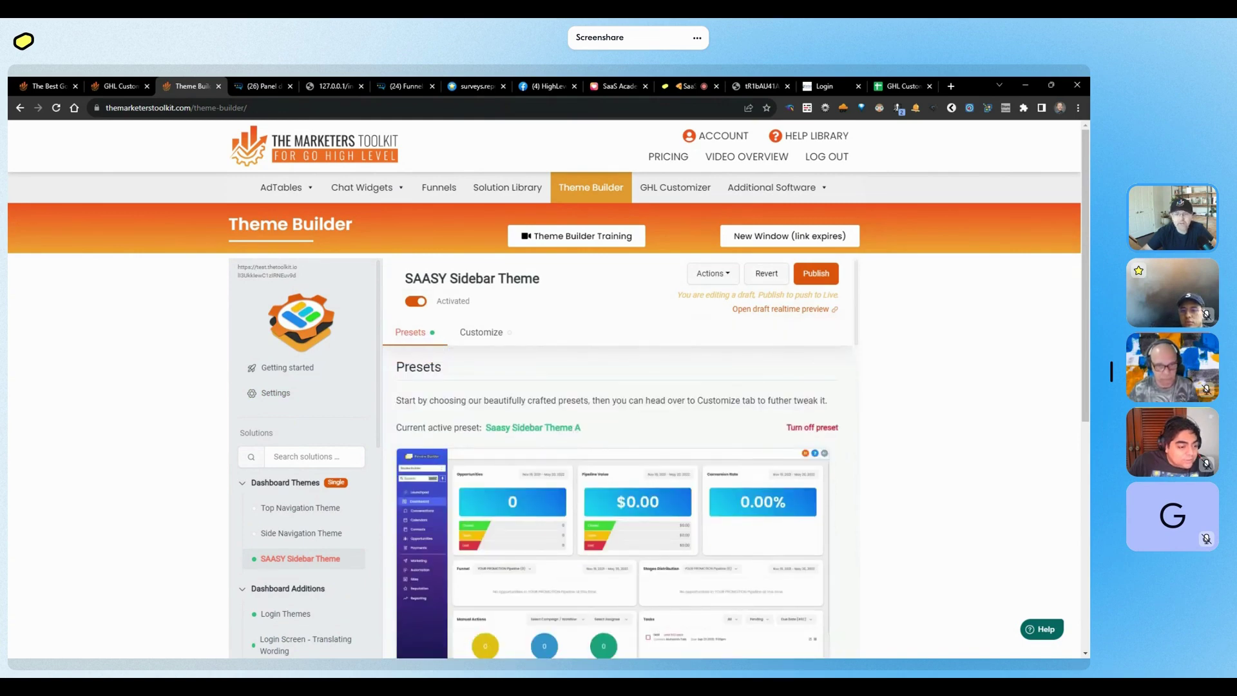
scroll(617, 525, down, 1)
scroll(882, 401, down, 1)
scroll(880, 401, up, 1)
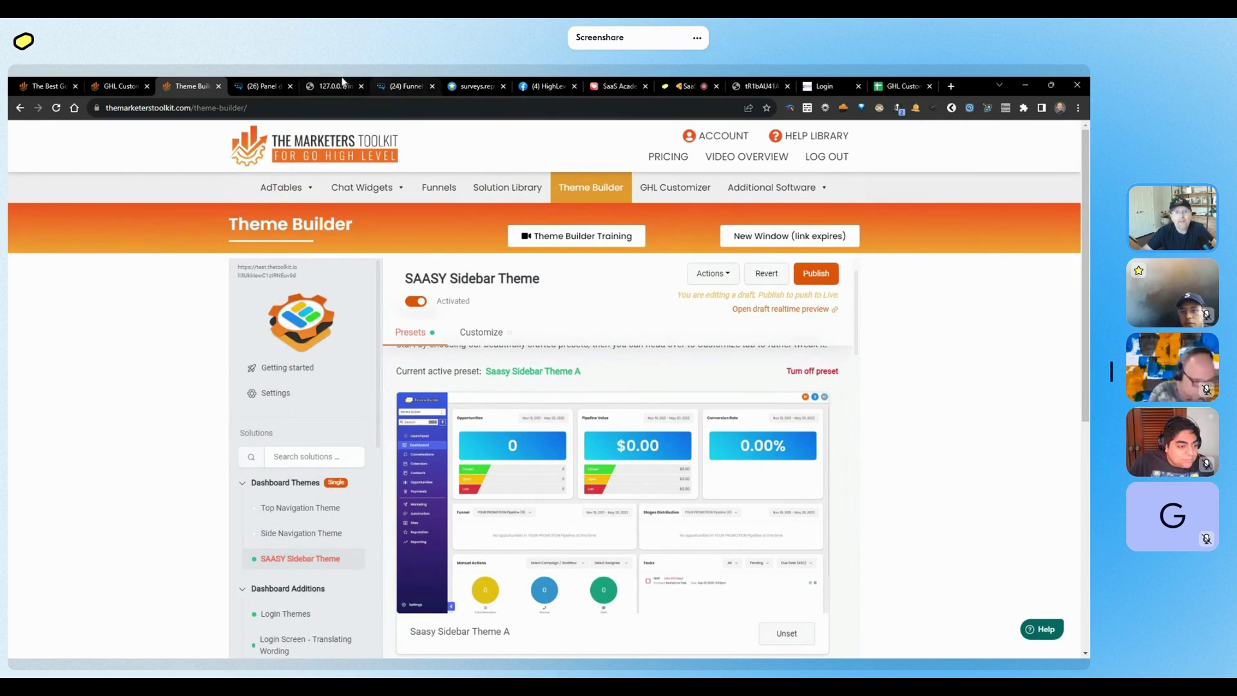
Step: Inspect the Oportunidades card header in the dashboard preview and copy the variable name hl-card-header-bg
click(273, 82)
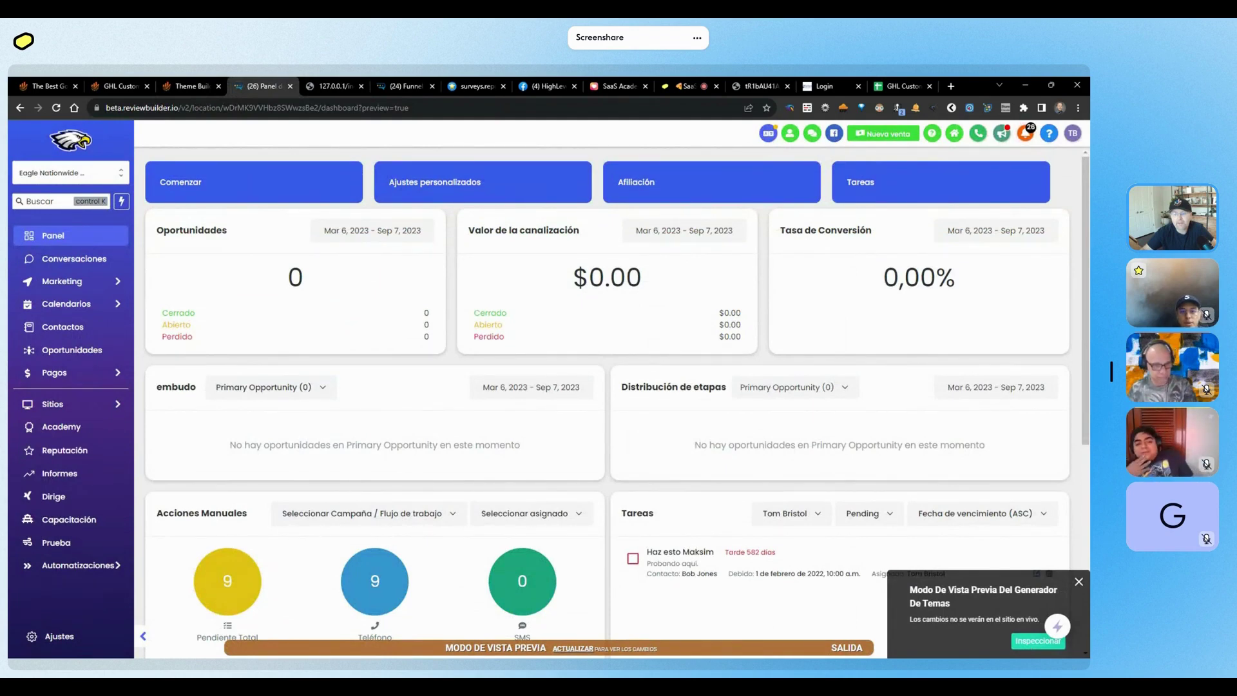
click(1036, 641)
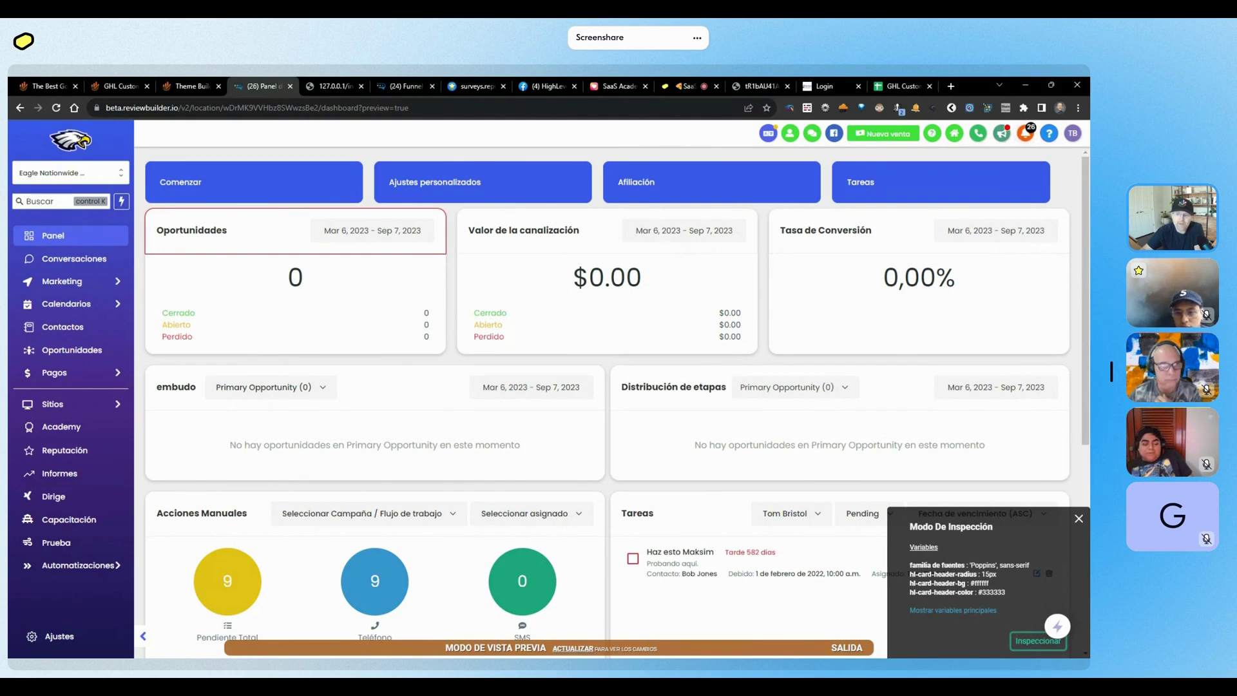
click(936, 583)
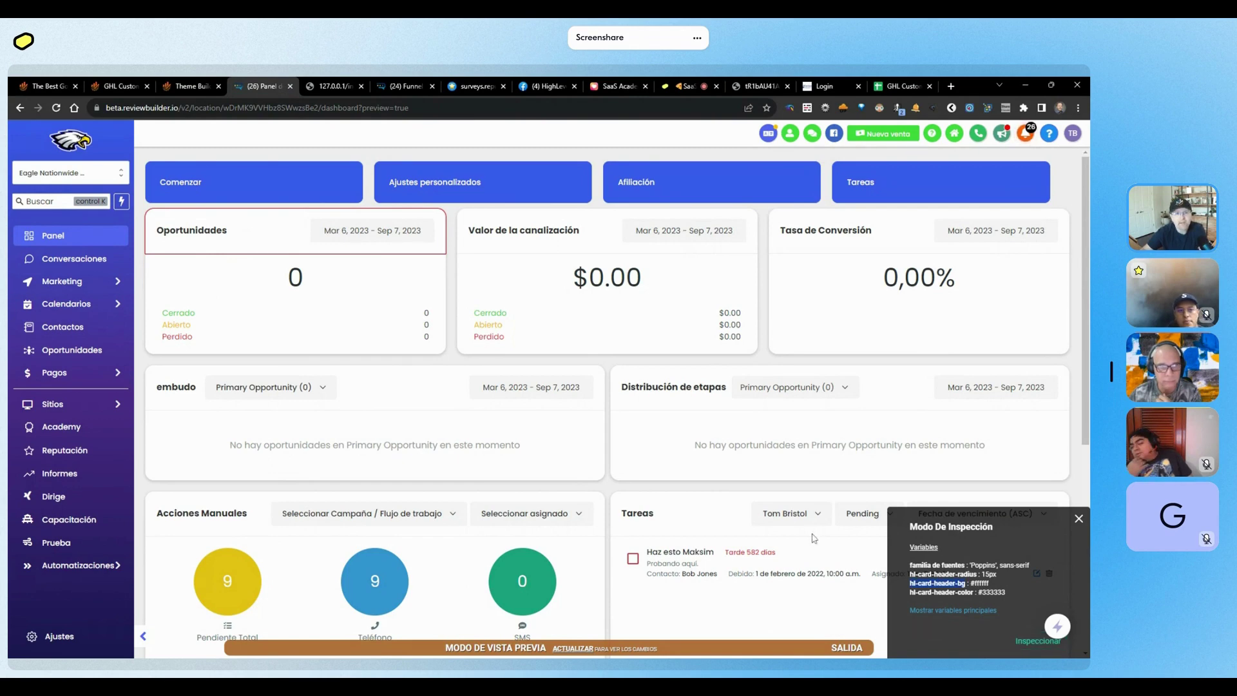
Step: Search the SAASY Sidebar Theme's customizations for hl-card-header-bg and review the description of the Card Header Background setting
click(207, 88)
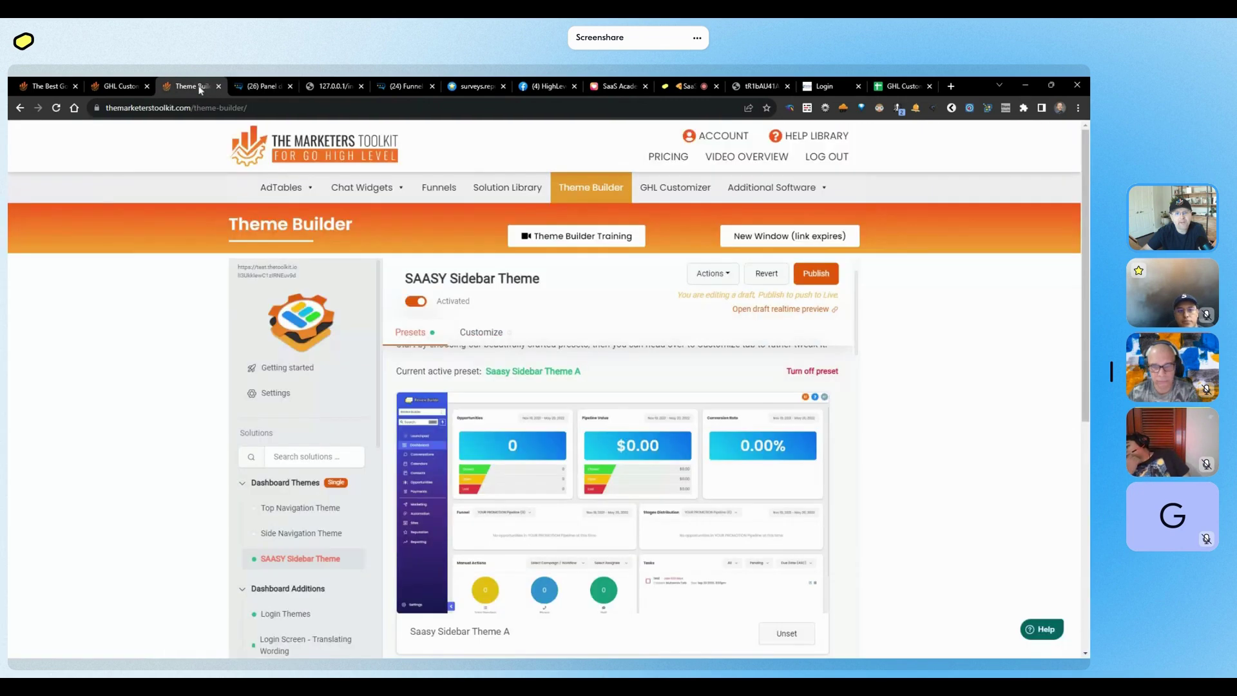
click(480, 332)
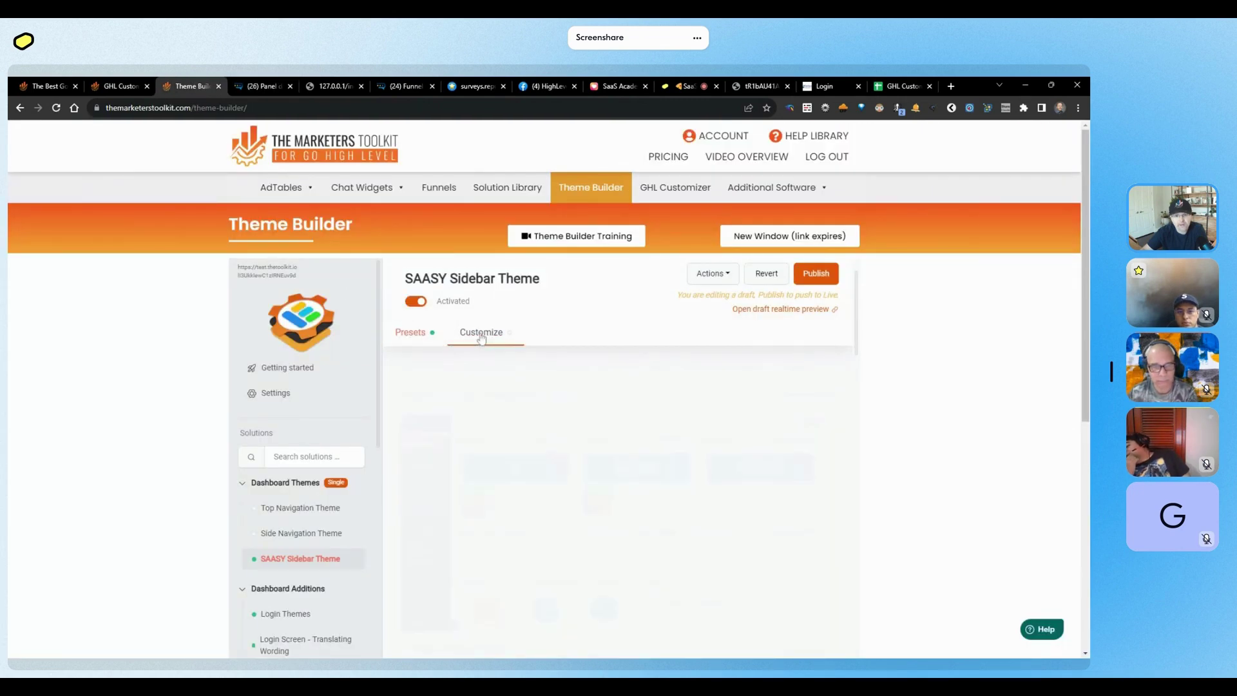
click(515, 478)
text(hl-card-header-bg)
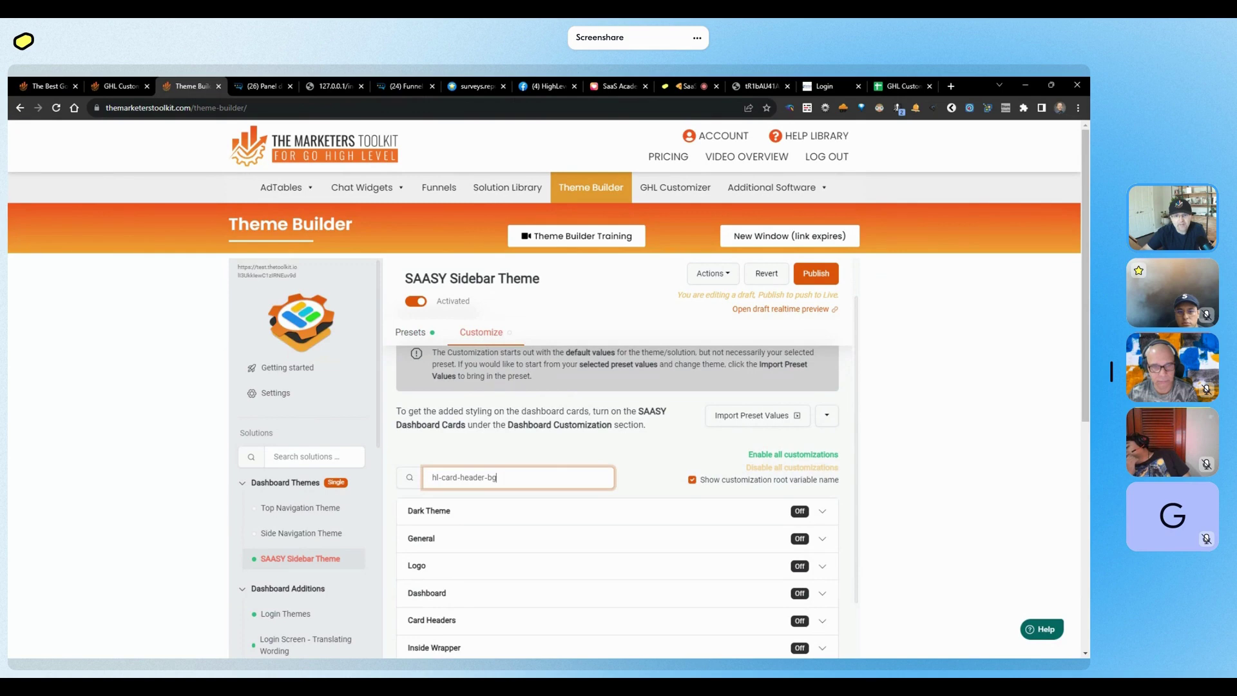
scroll(617, 489, down, 5)
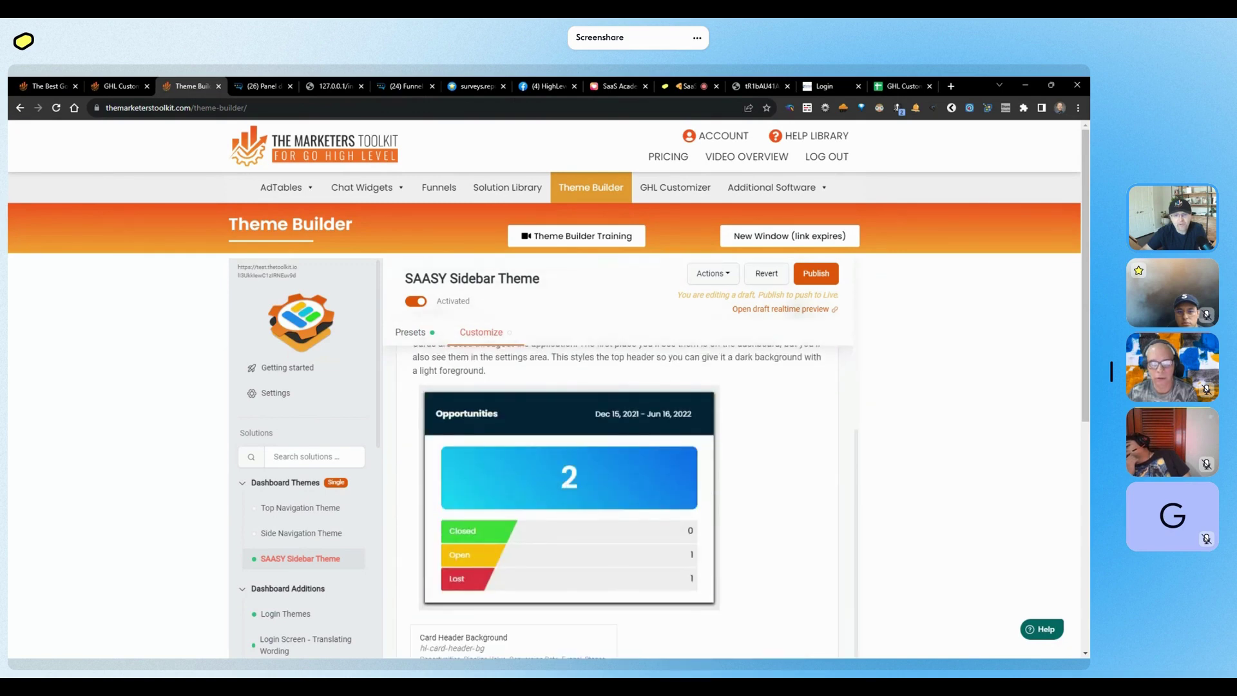
scroll(897, 494, down, 3)
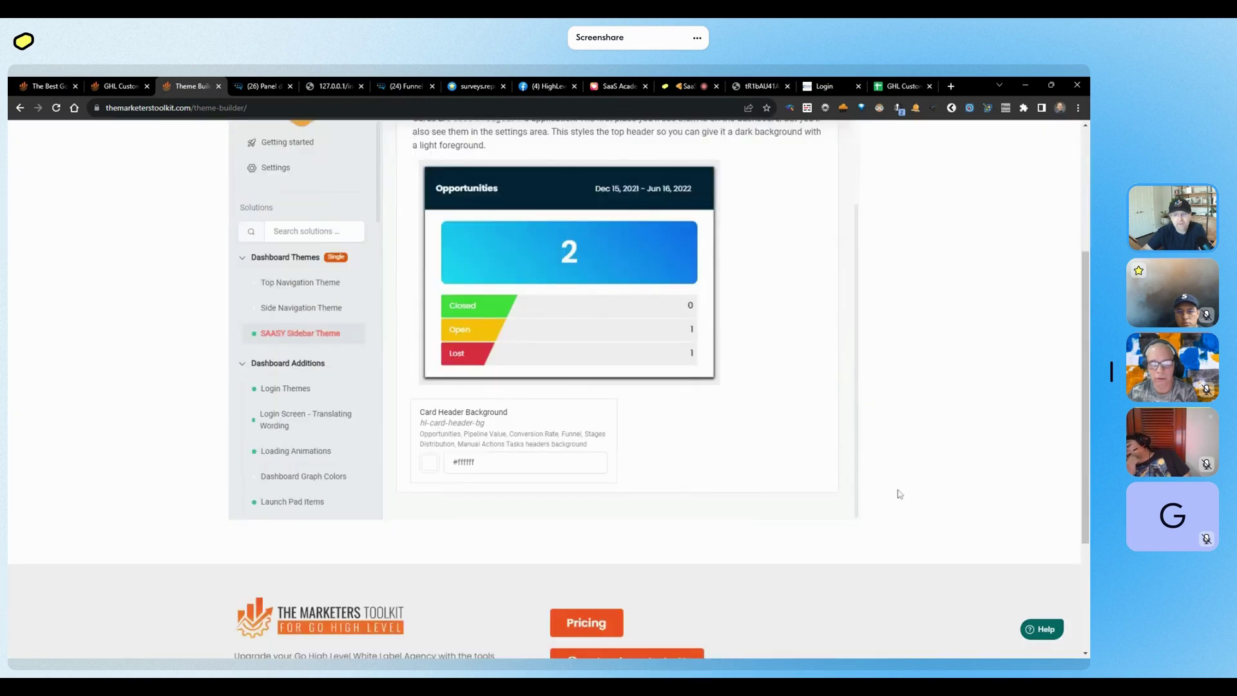
drag(419, 408, 608, 447)
click(605, 449)
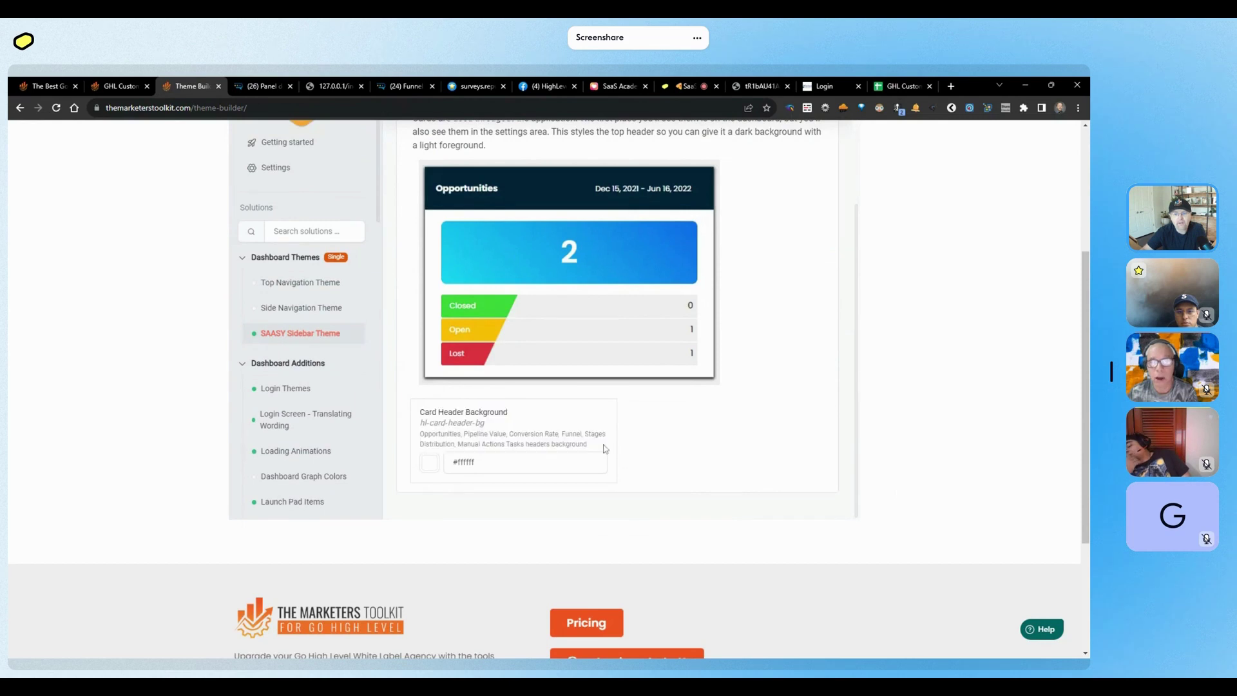
Step: Set the Card Header Background color to black, rgb(0, 0, 0)
click(430, 466)
scroll(599, 418, down, 1)
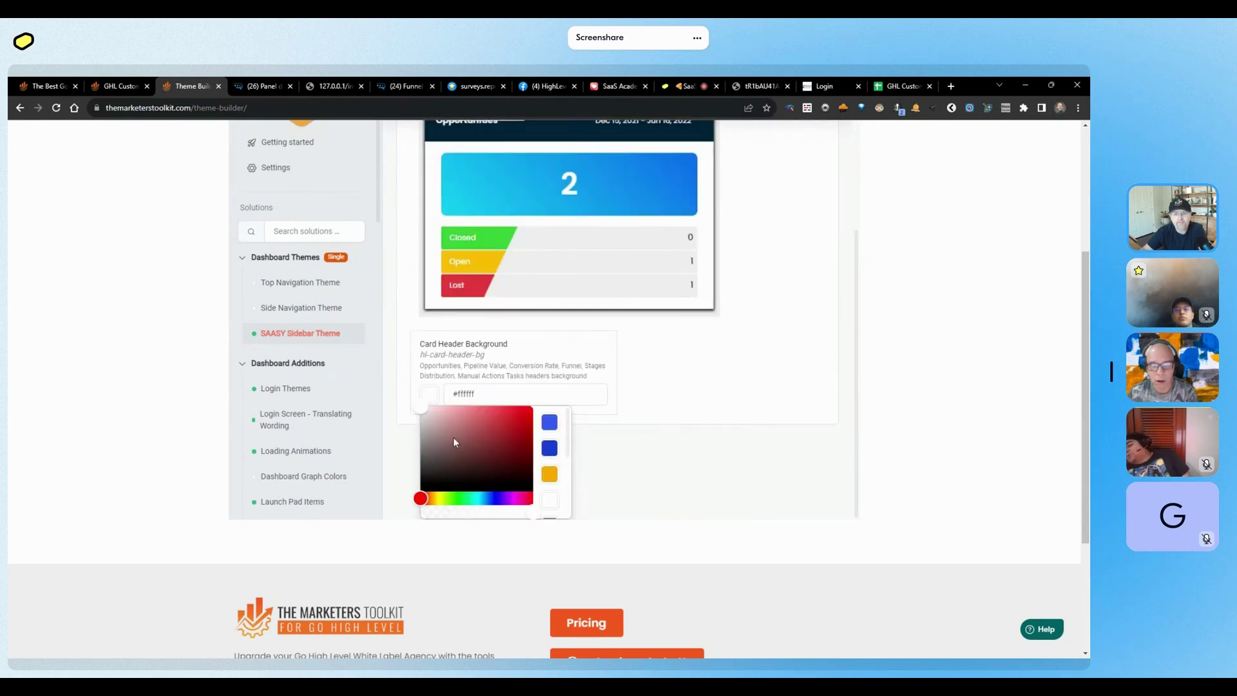
drag(454, 442, 420, 488)
click(667, 391)
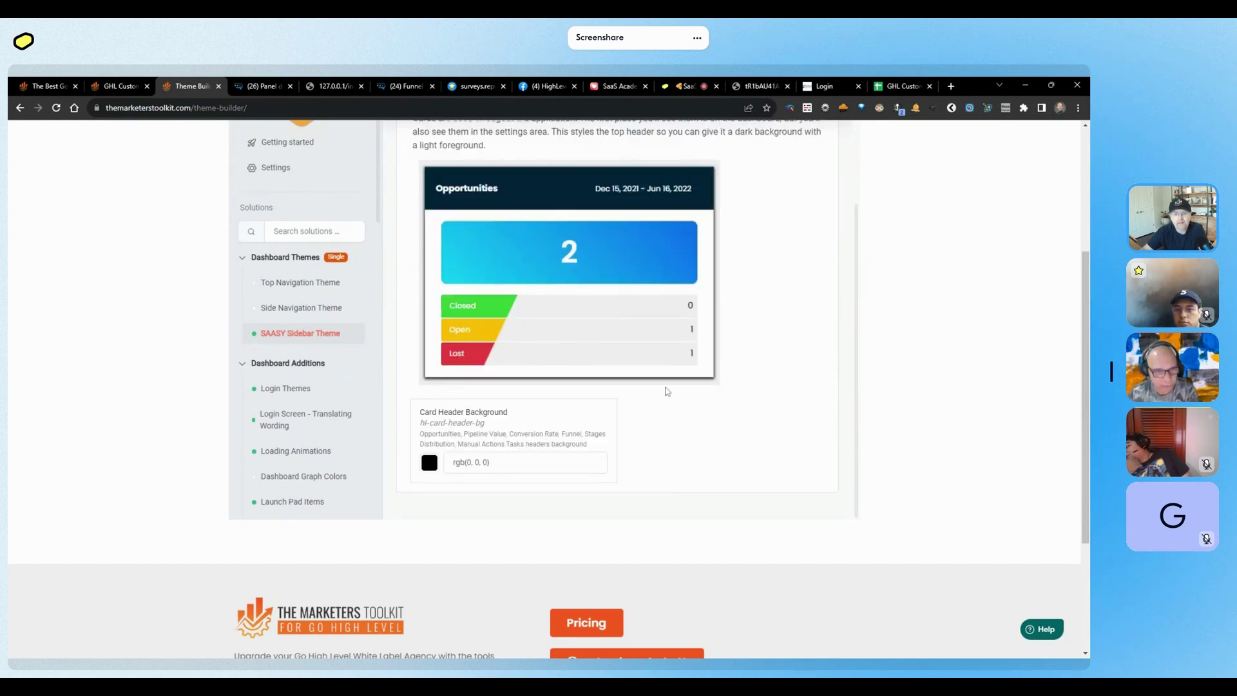
Step: Clear the hl-card-header-bg search so all customization sections are listed, and expand the Card Headers section
scroll(727, 381, up, 4)
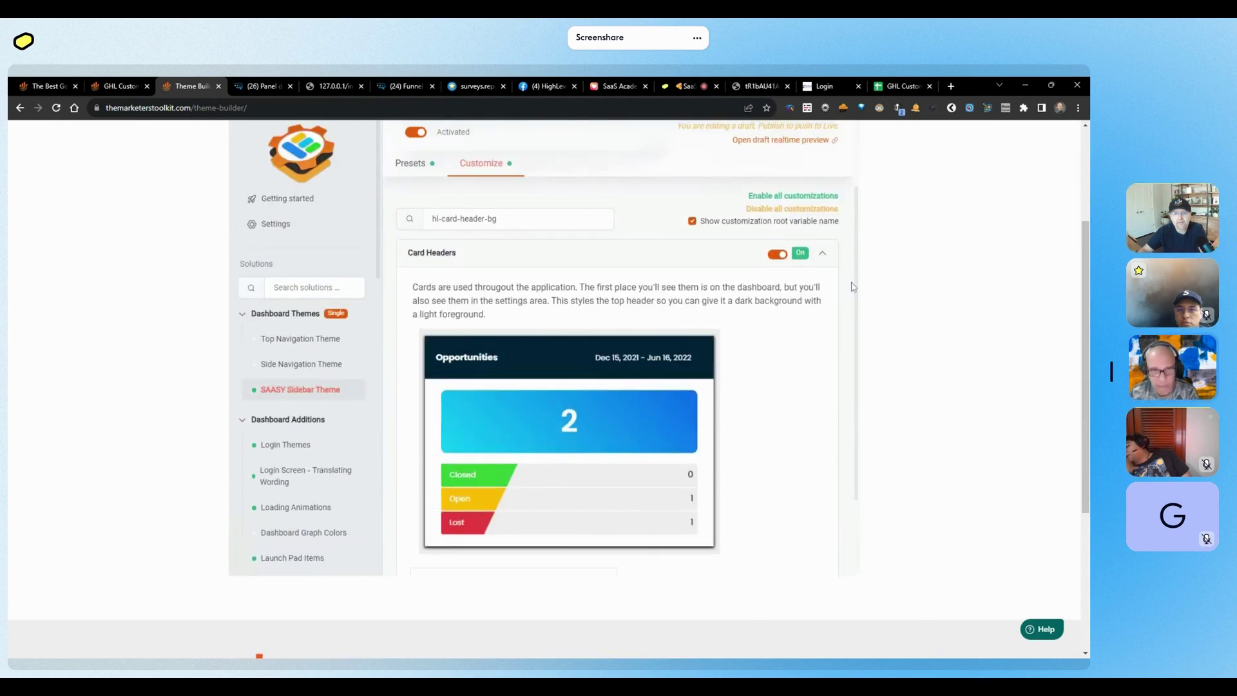
click(554, 219)
key(ctrl+a)
key(BackSpace)
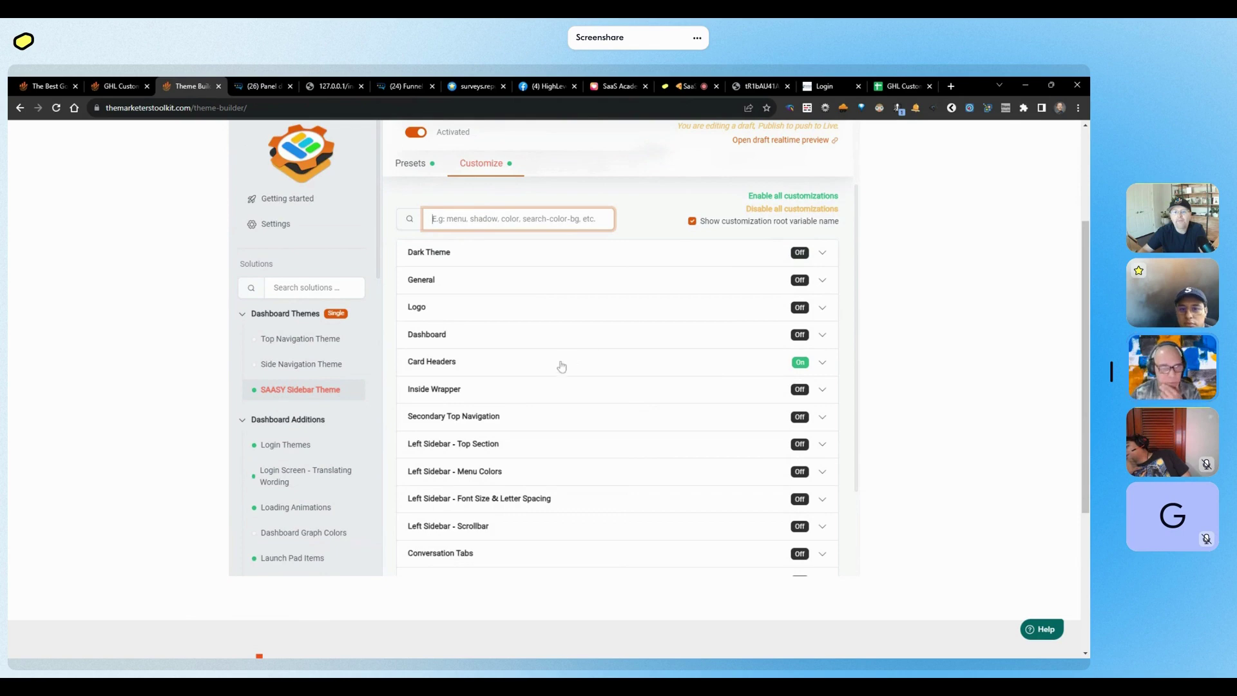
click(562, 367)
scroll(561, 368, down, 6)
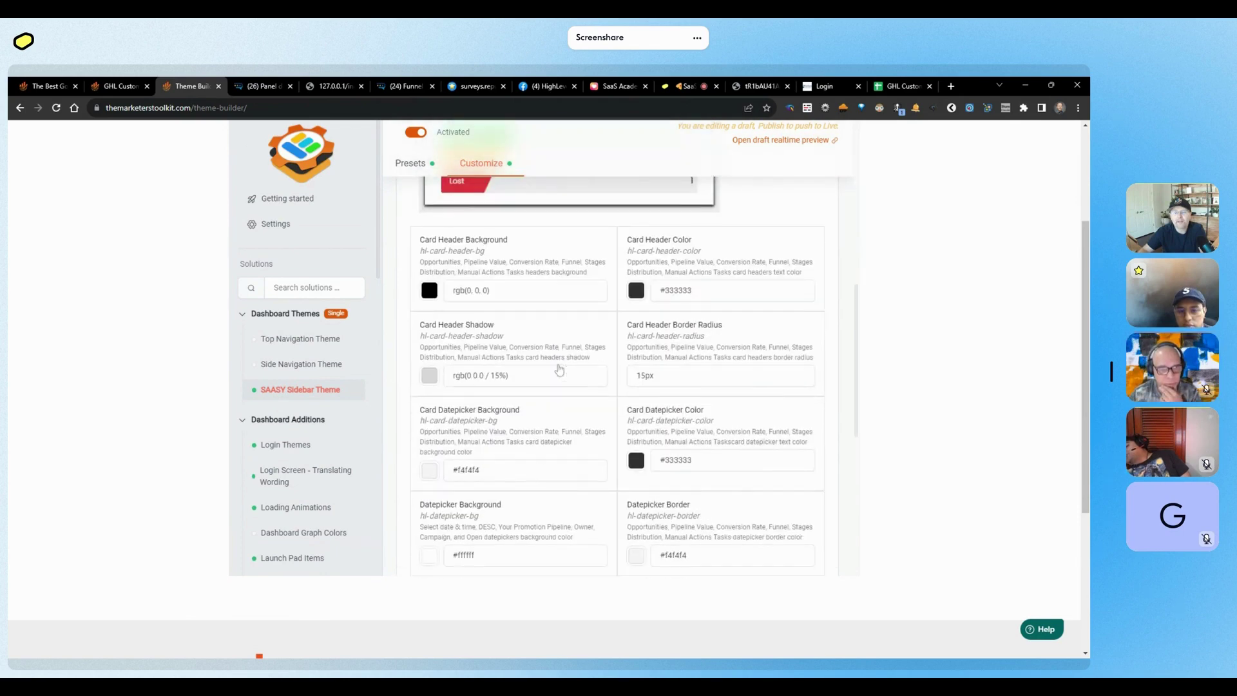
Step: Examine the Card Headers preview image and its settings, including the description of which cards the Card Header Background affects
scroll(559, 369, up, 10)
scroll(534, 354, down, 5)
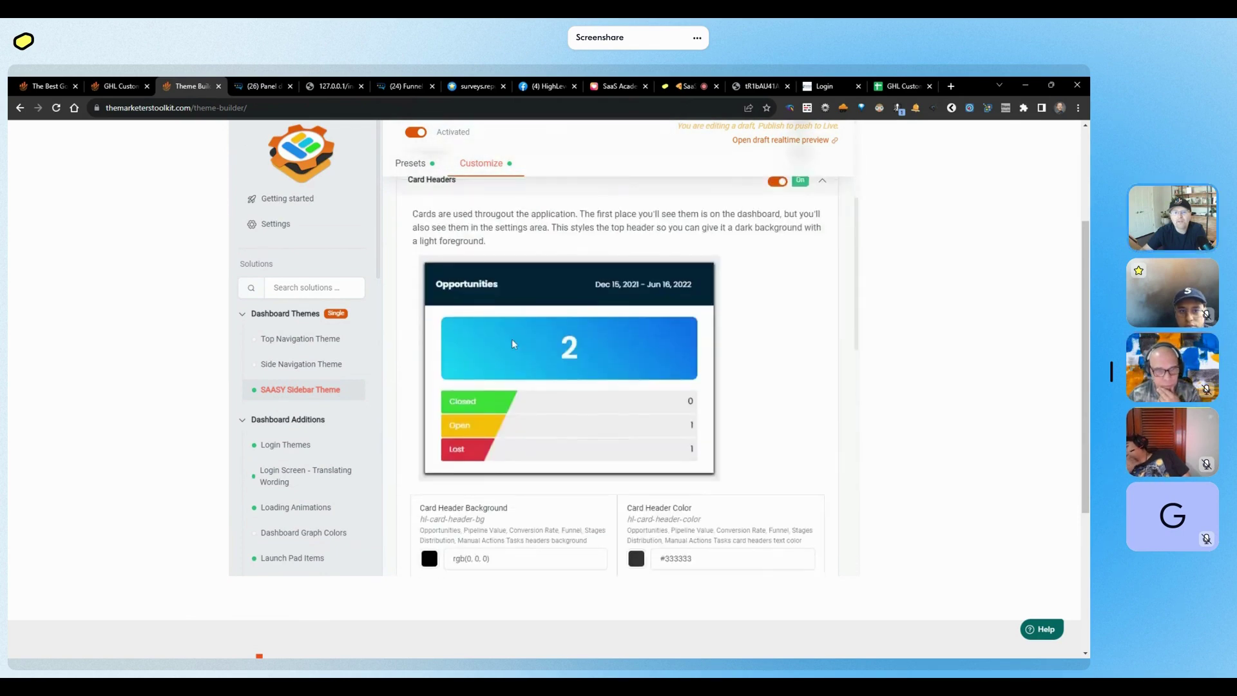
scroll(512, 338, down, 3)
drag(427, 318, 584, 328)
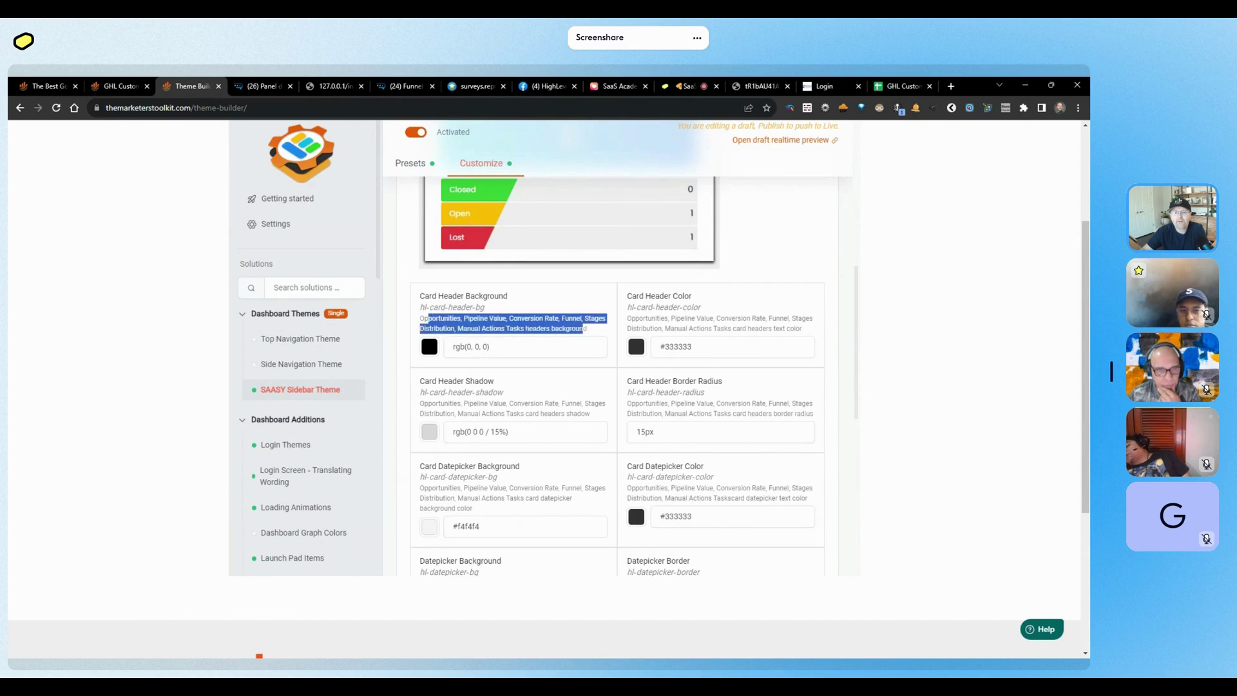
click(593, 334)
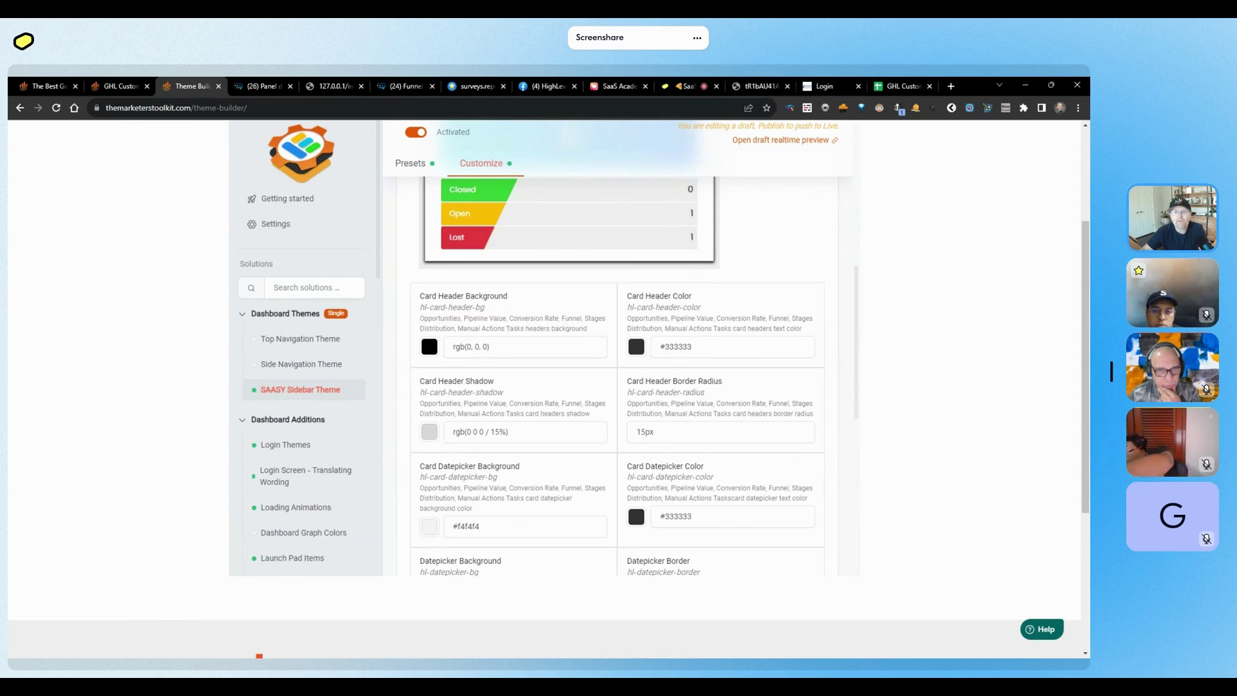
scroll(512, 325, up, 5)
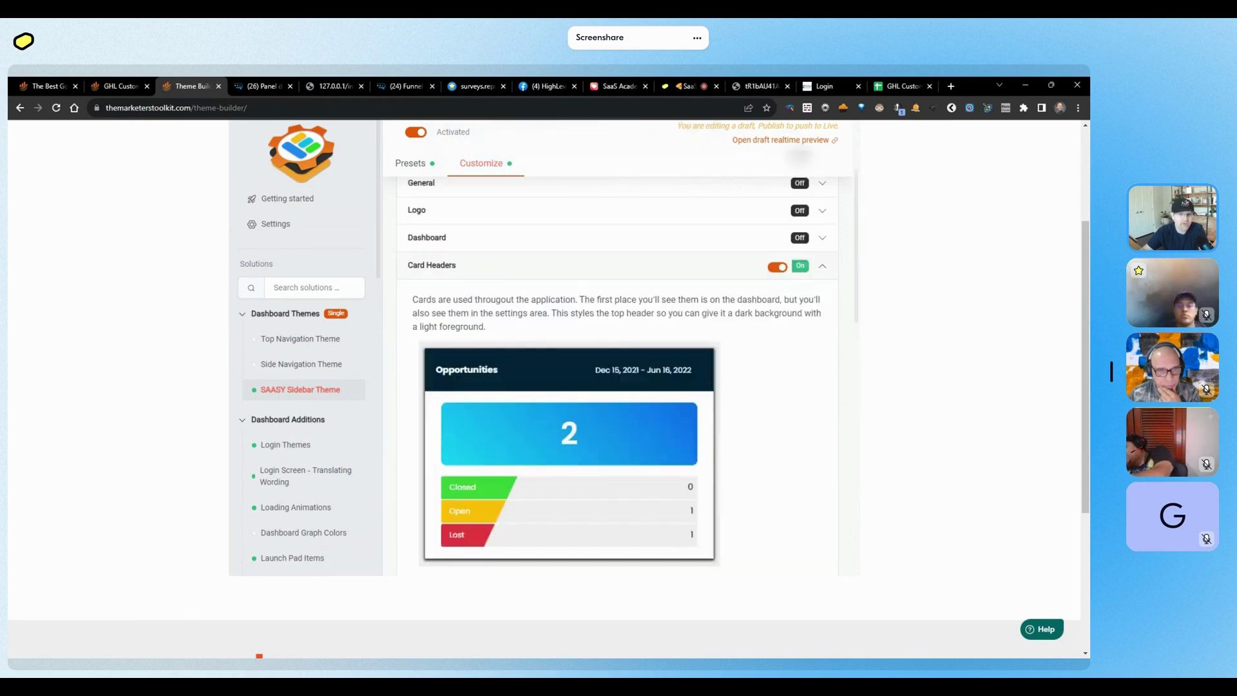
scroll(507, 322, up, 3)
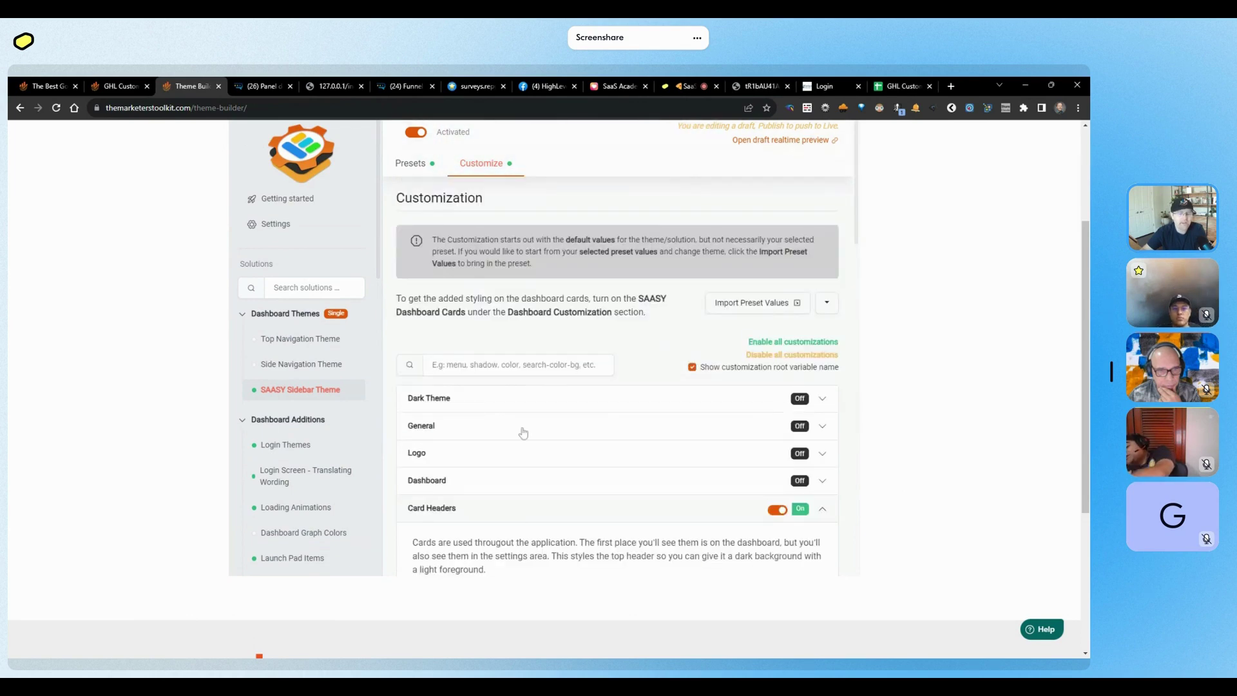
scroll(525, 425, down, 3)
scroll(533, 411, down, 8)
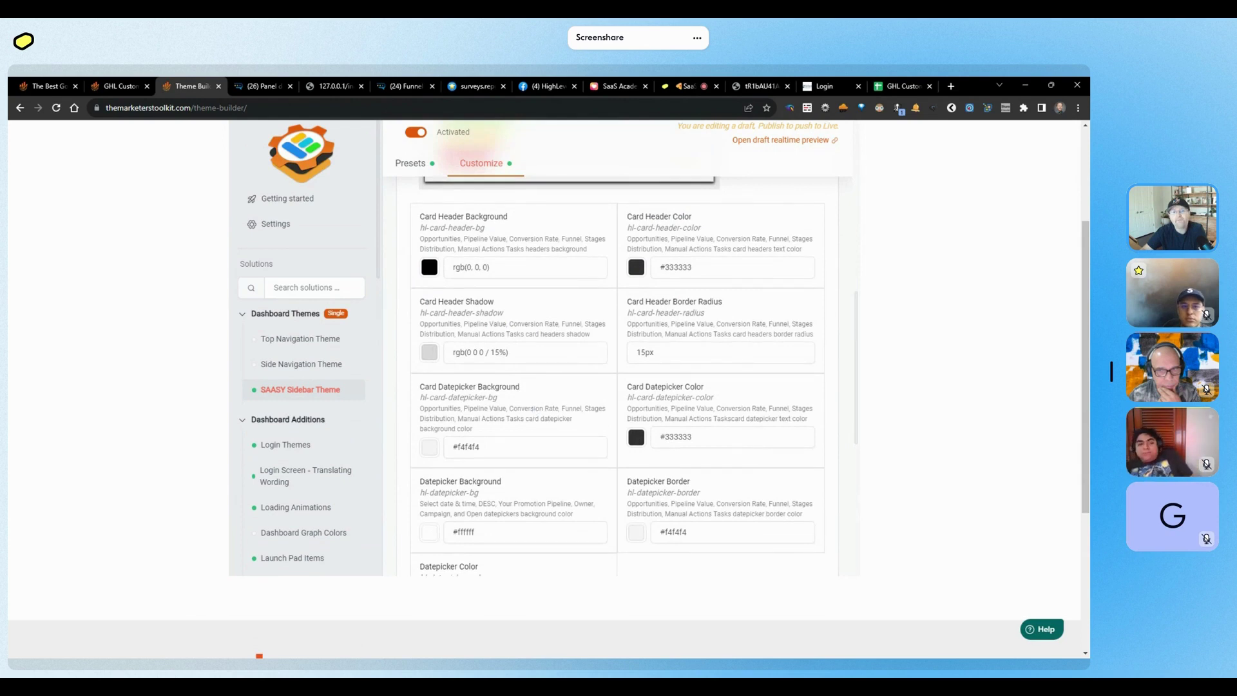
scroll(617, 348, up, 3)
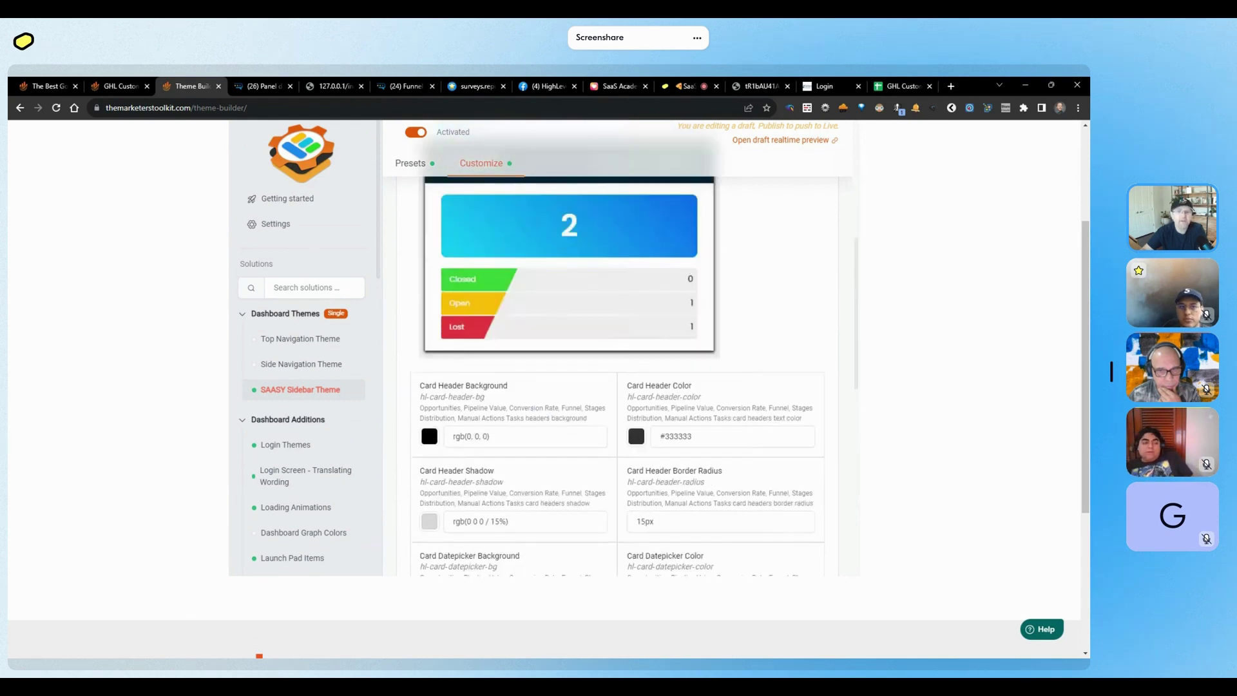
Step: Go past the Getting started page to the Theme Builder Settings and review the global Branding Colors
click(300, 236)
click(309, 199)
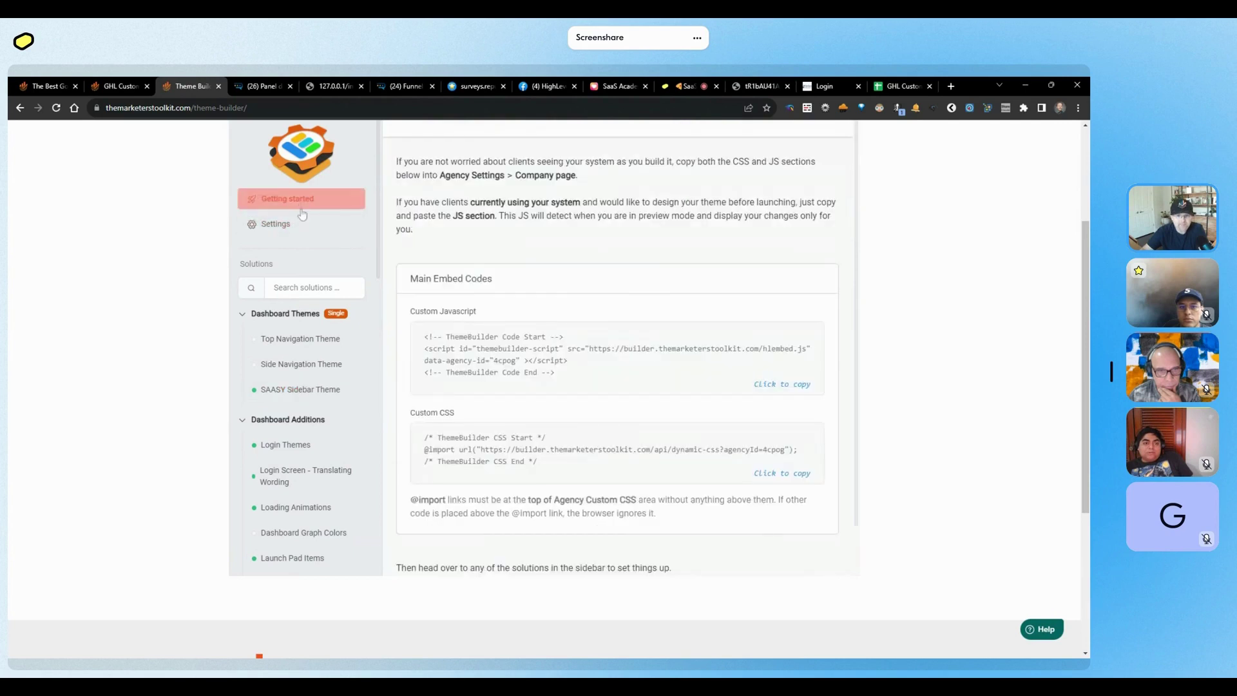
click(318, 221)
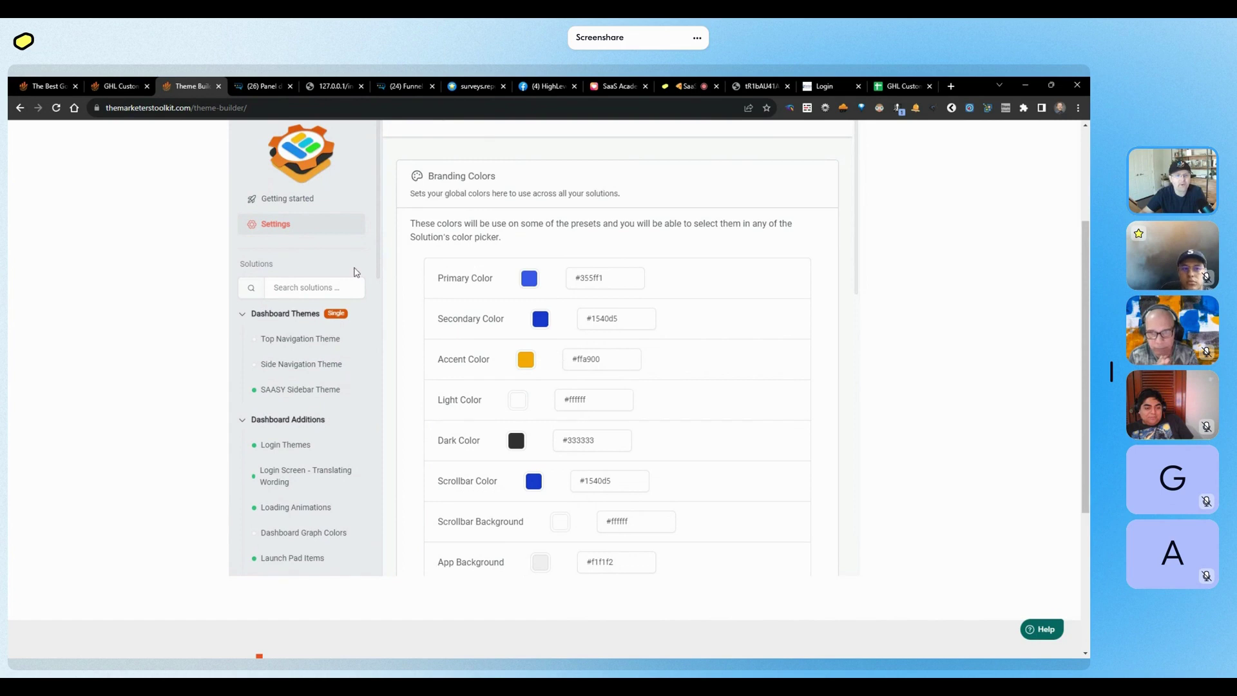
Step: Return to the SAASY Sidebar Theme's customizations and expand the Card Headers section
click(300, 389)
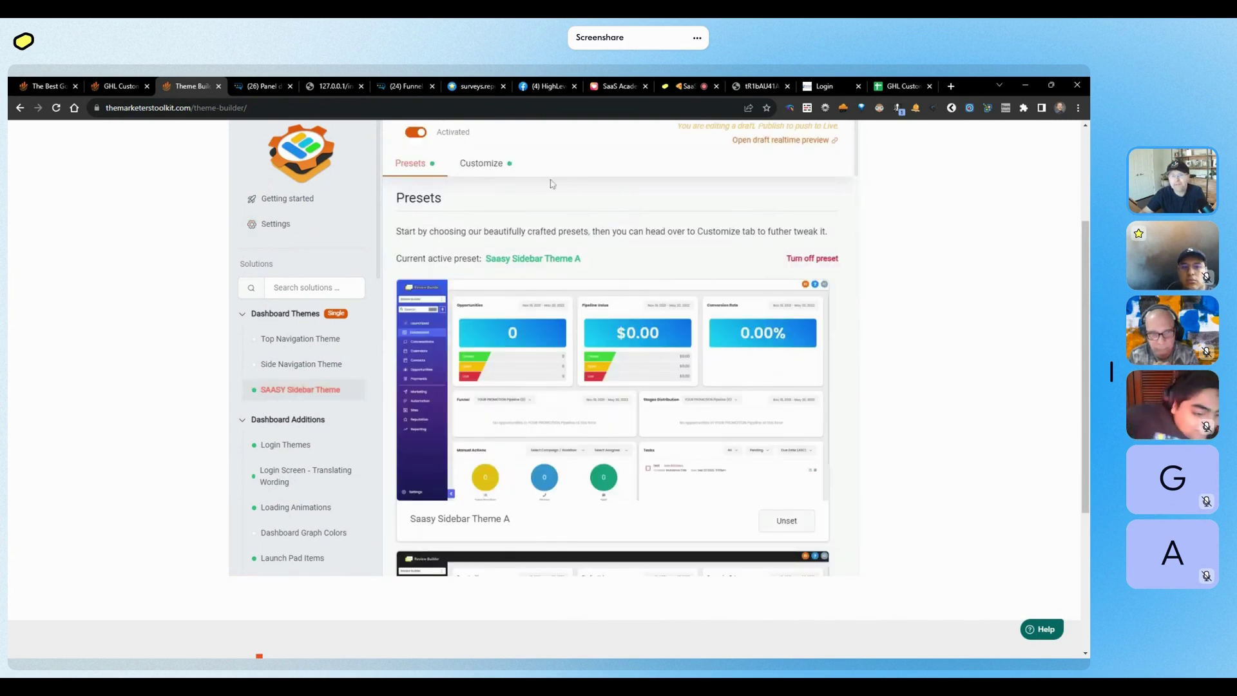
click(504, 164)
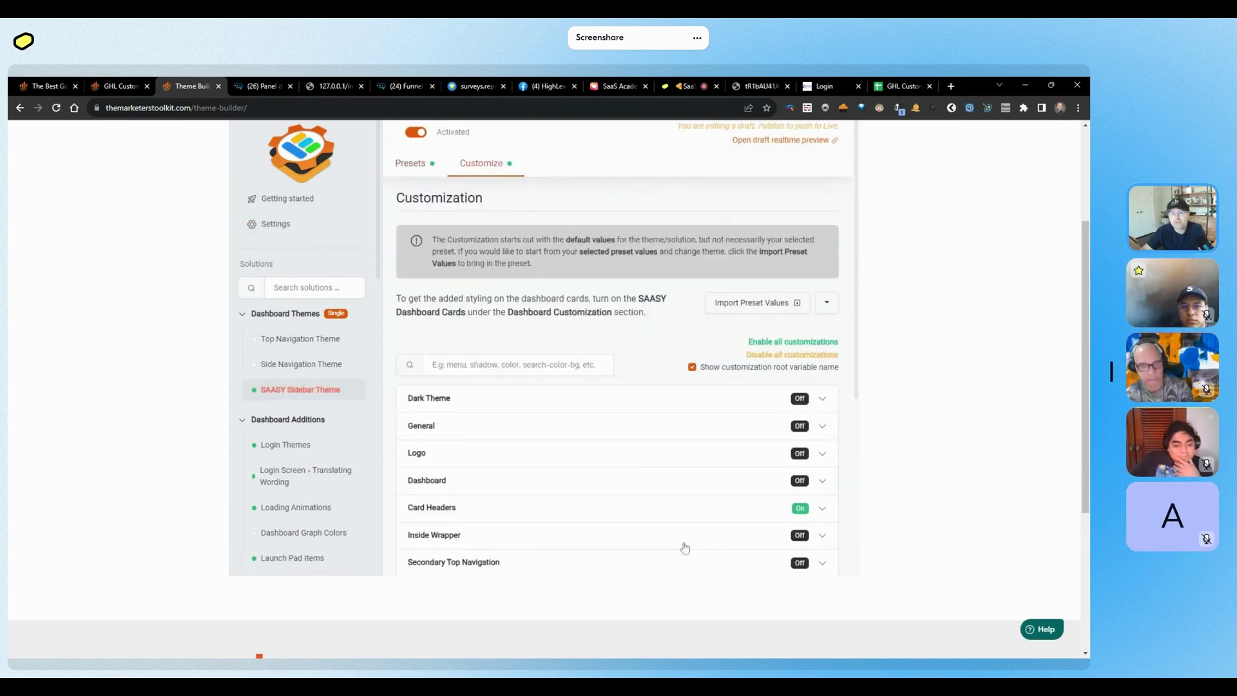
click(610, 511)
scroll(583, 403, down, 7)
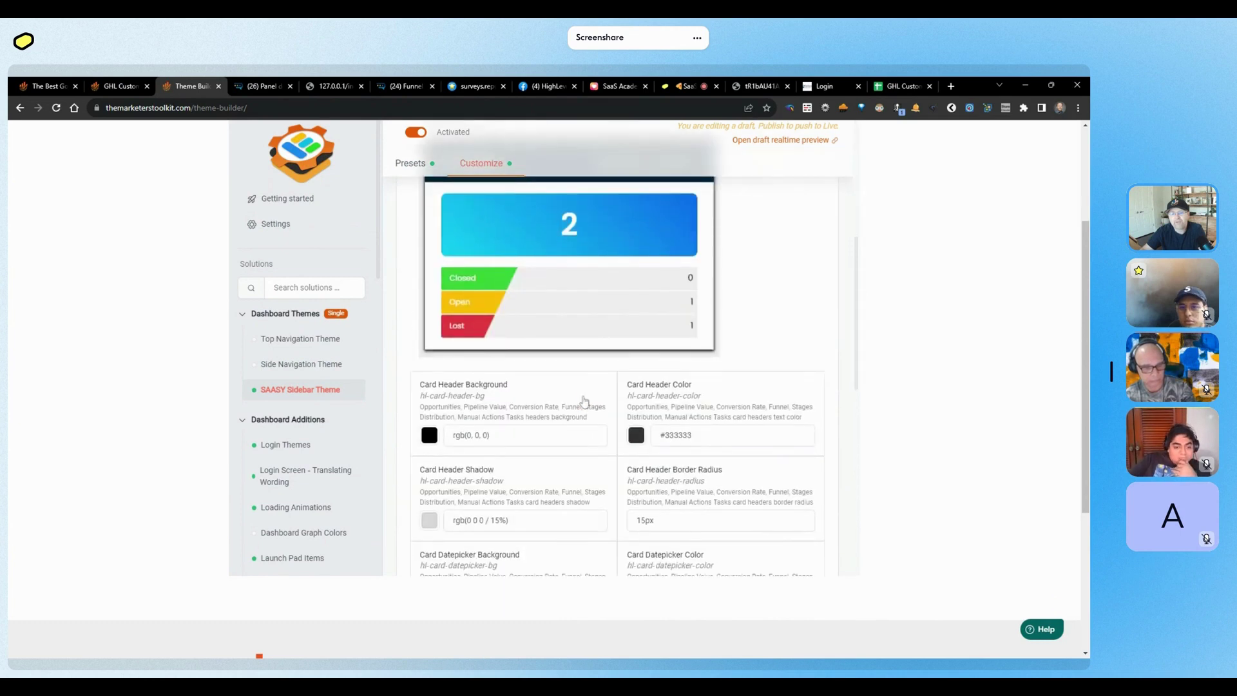
Step: Review the branding color swatches, such as Primary Color and Border Color, in the Card Header Background color picker, and close it without choosing one
scroll(584, 401, down, 2)
click(429, 324)
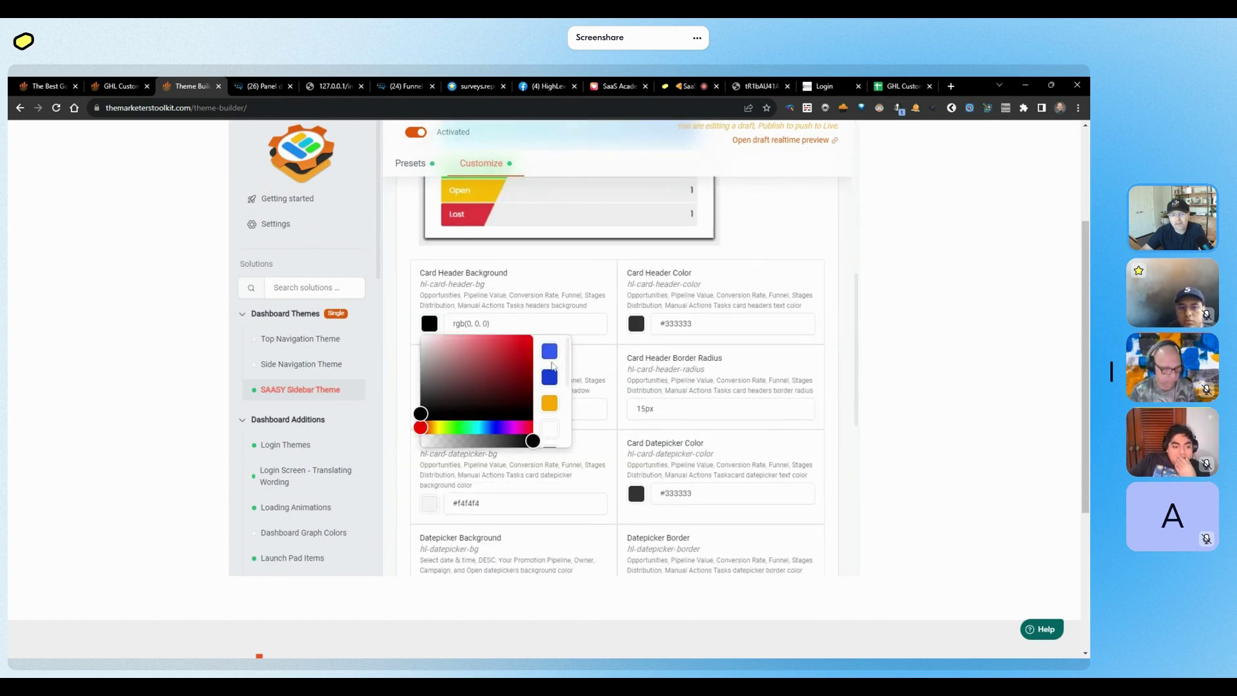
scroll(552, 374, down, 2)
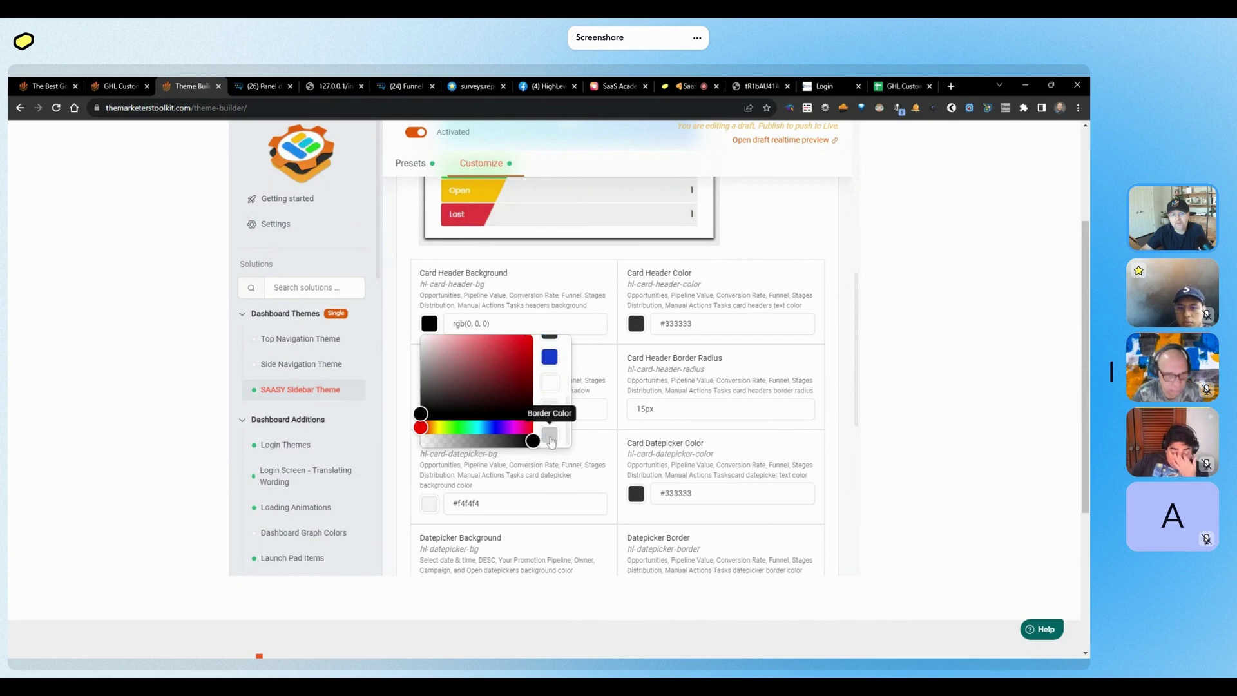
scroll(551, 371, up, 2)
scroll(550, 399, up, 1)
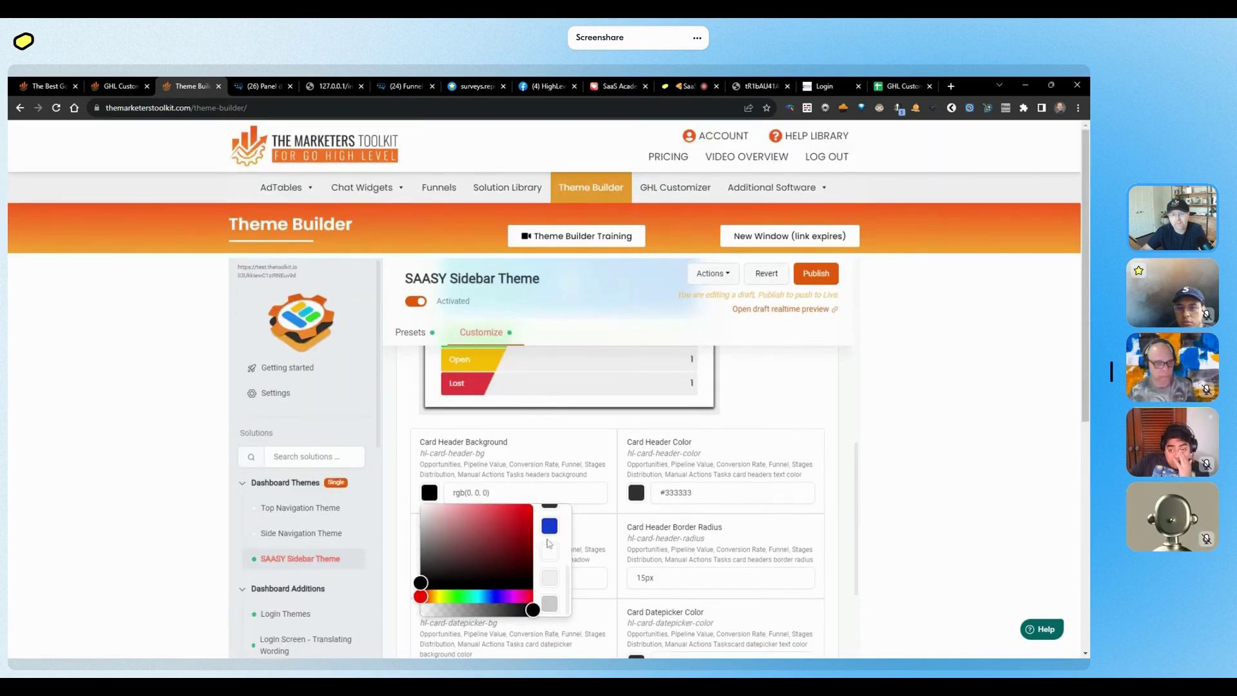
scroll(551, 541, up, 2)
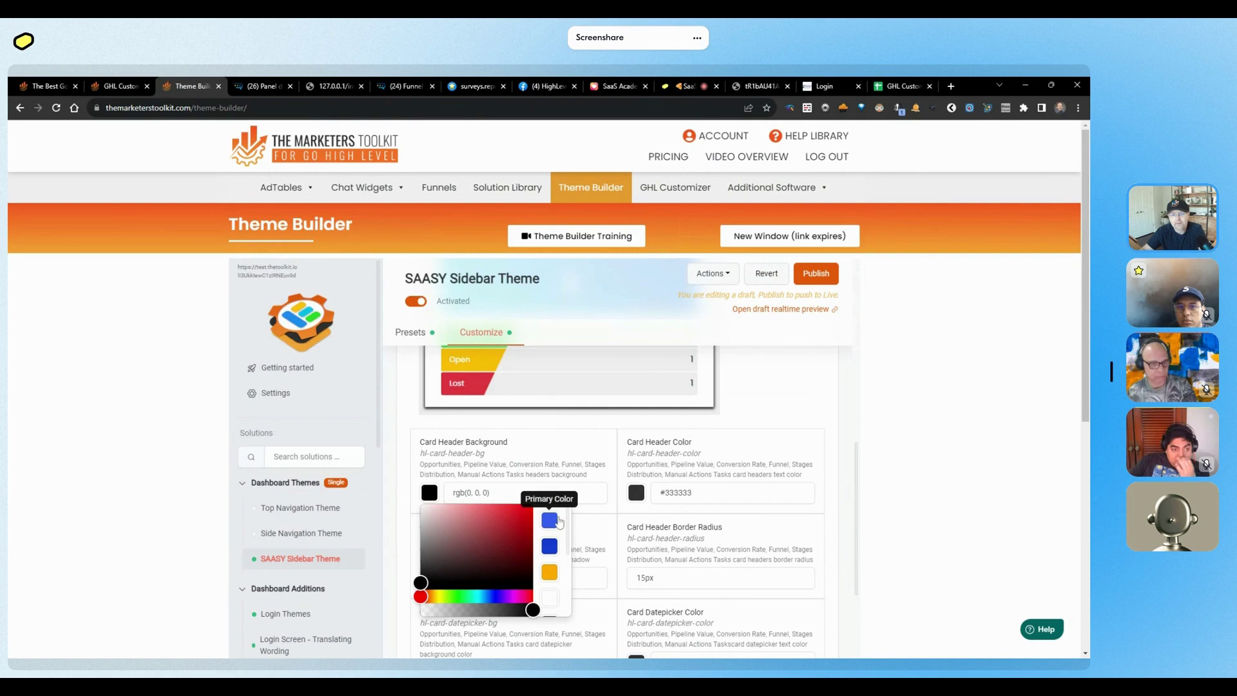
key(Escape)
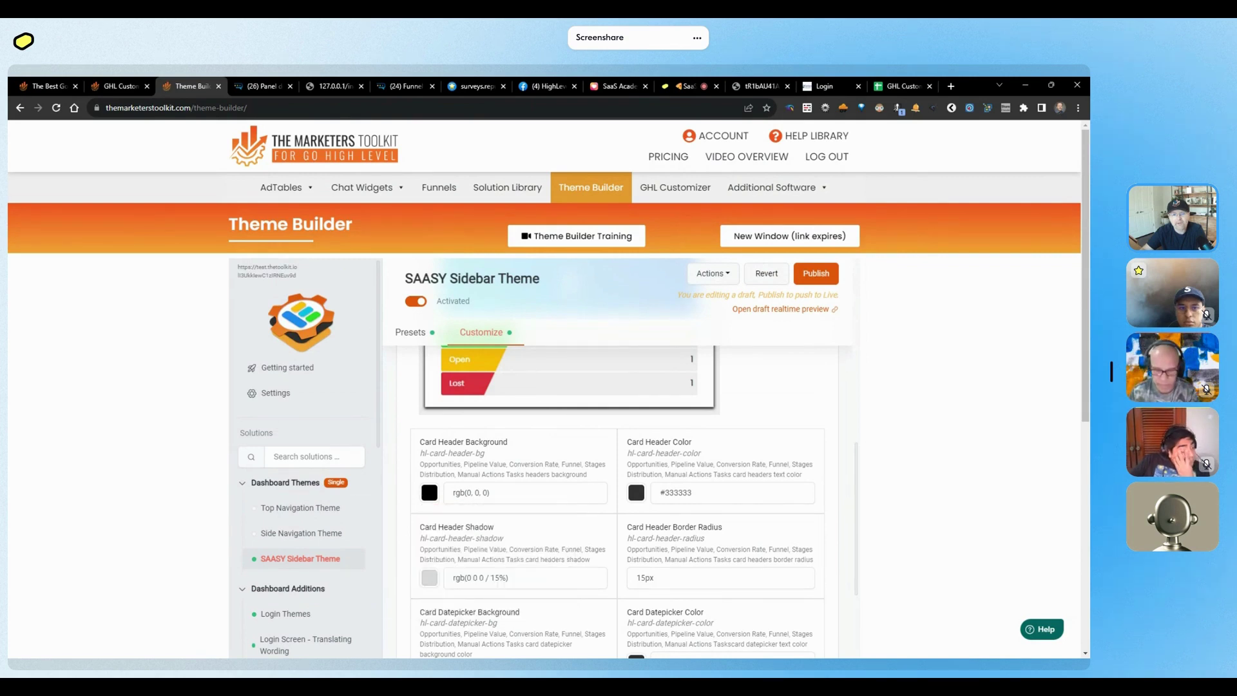
click(429, 493)
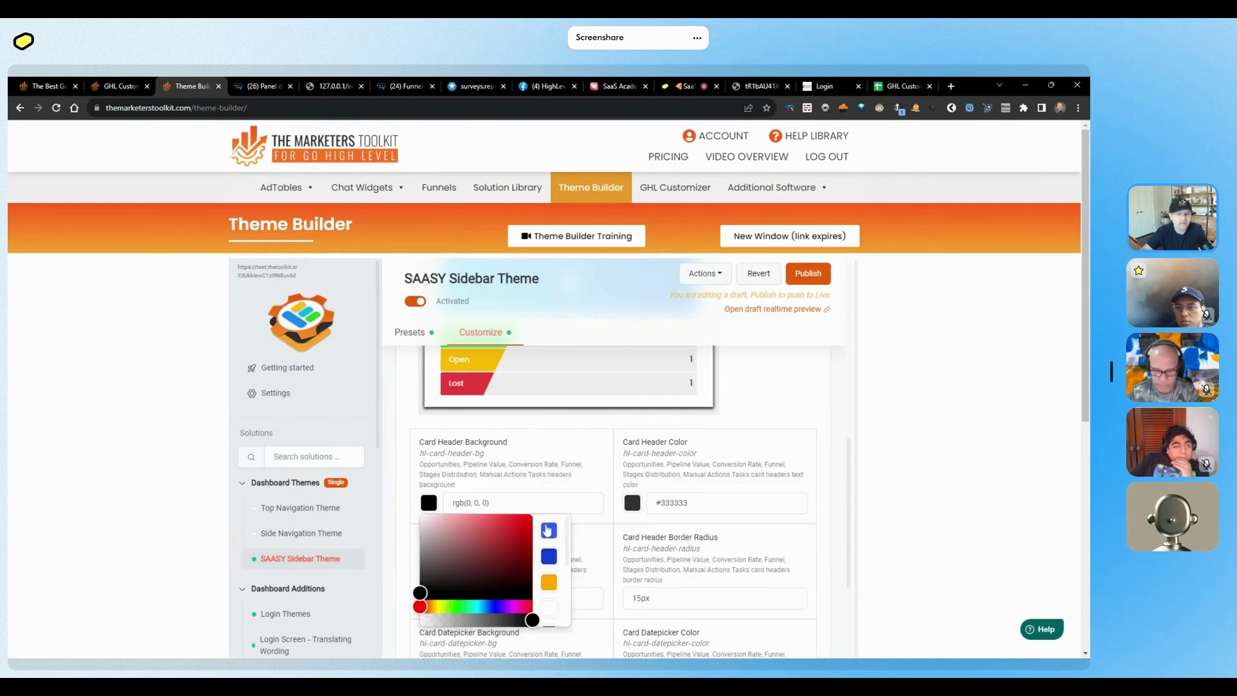
key(Escape)
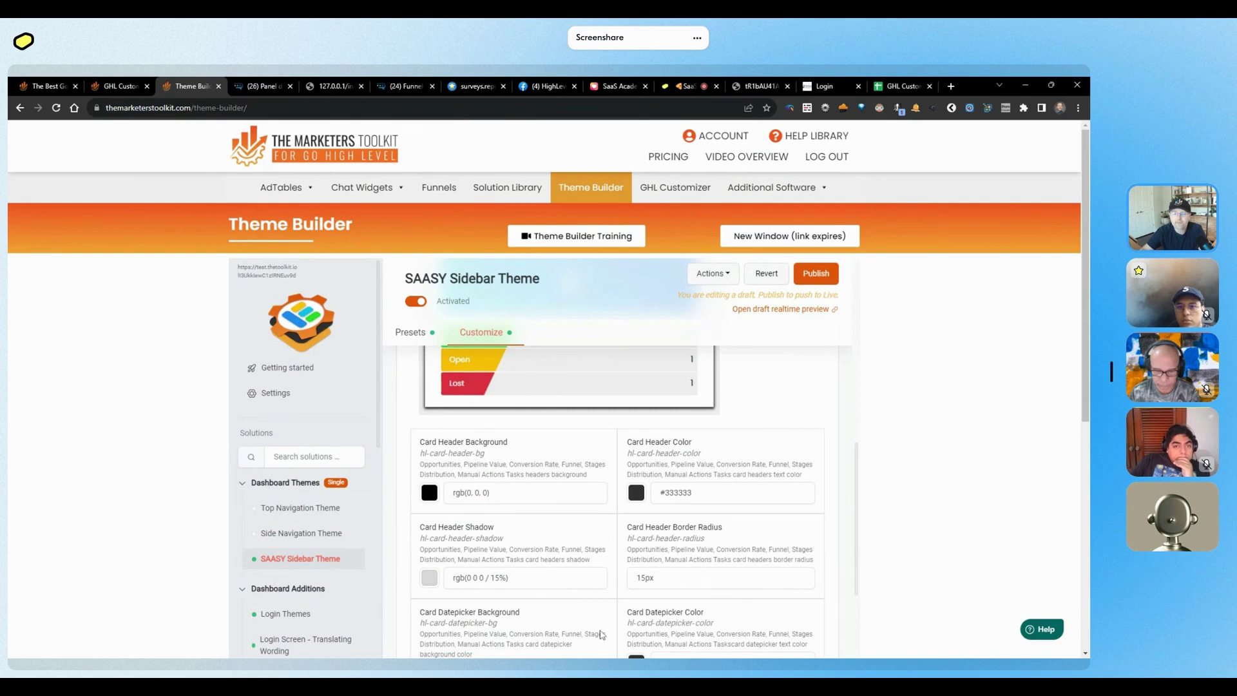